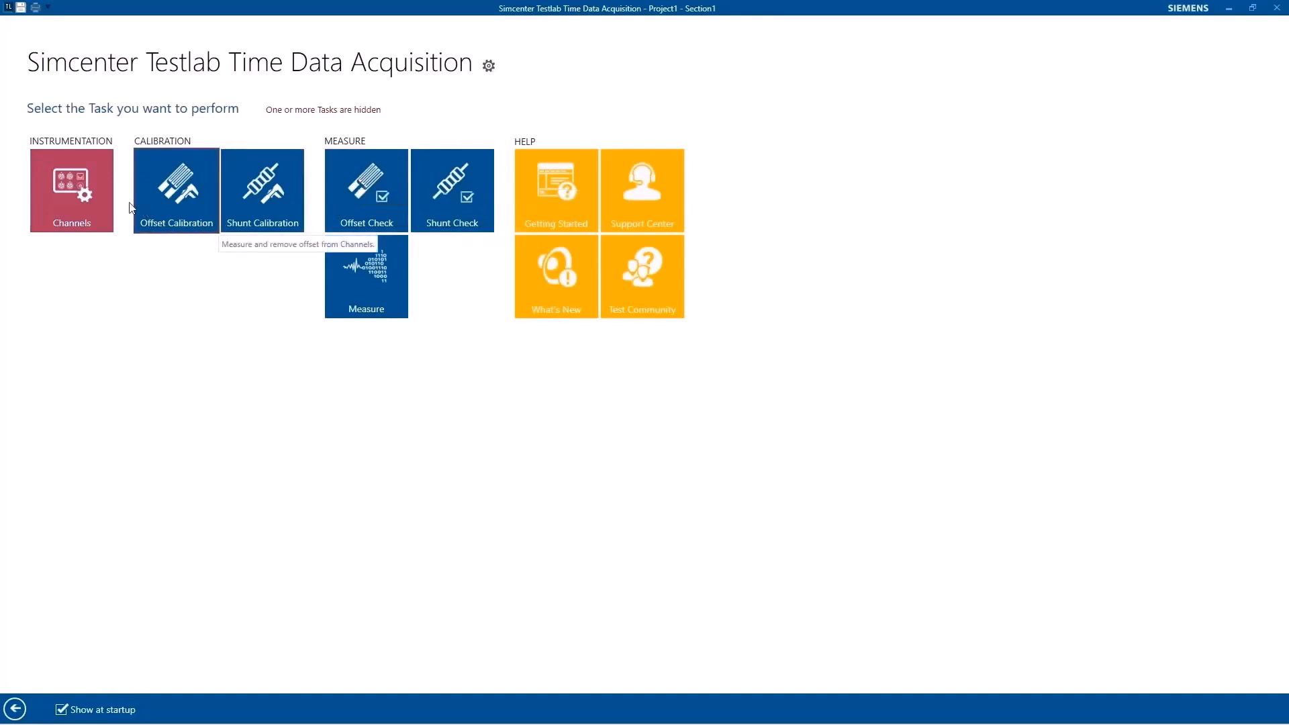
In the channel setup, enable the first frontend channel and name its point "Quarter Bridge SG".
click(95, 209)
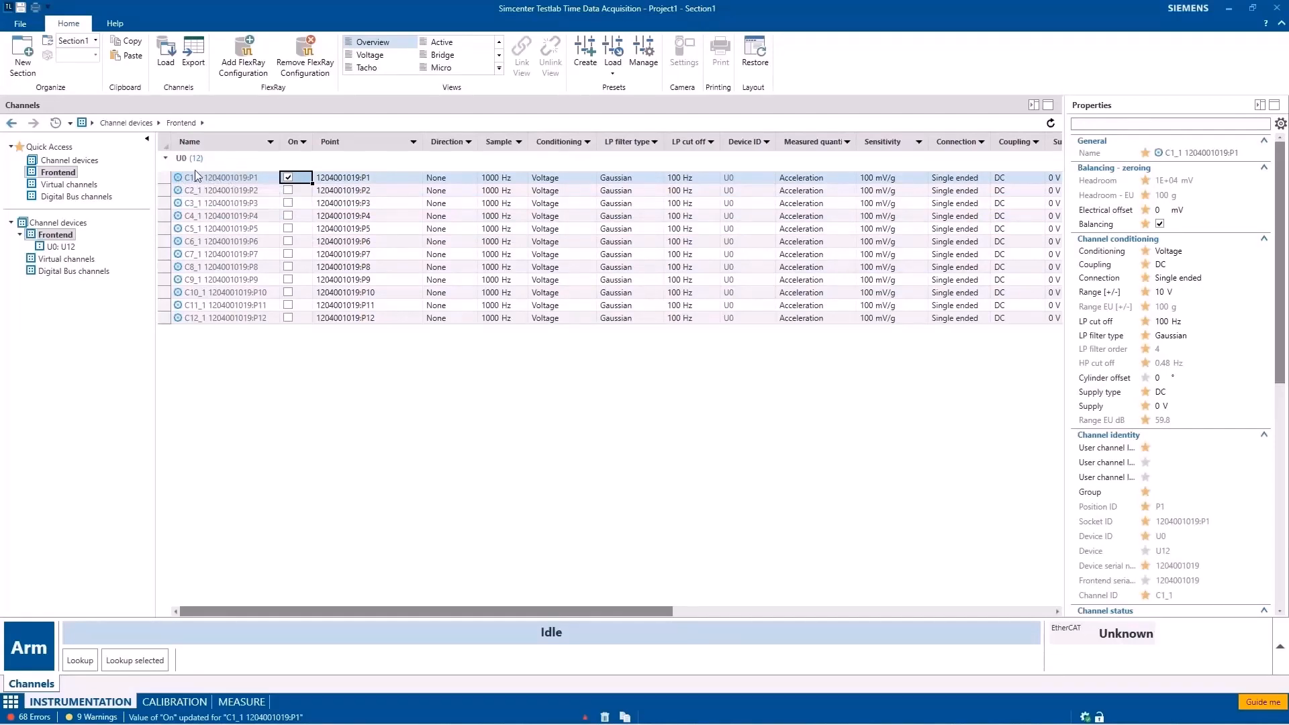
click(165, 177)
click(165, 190)
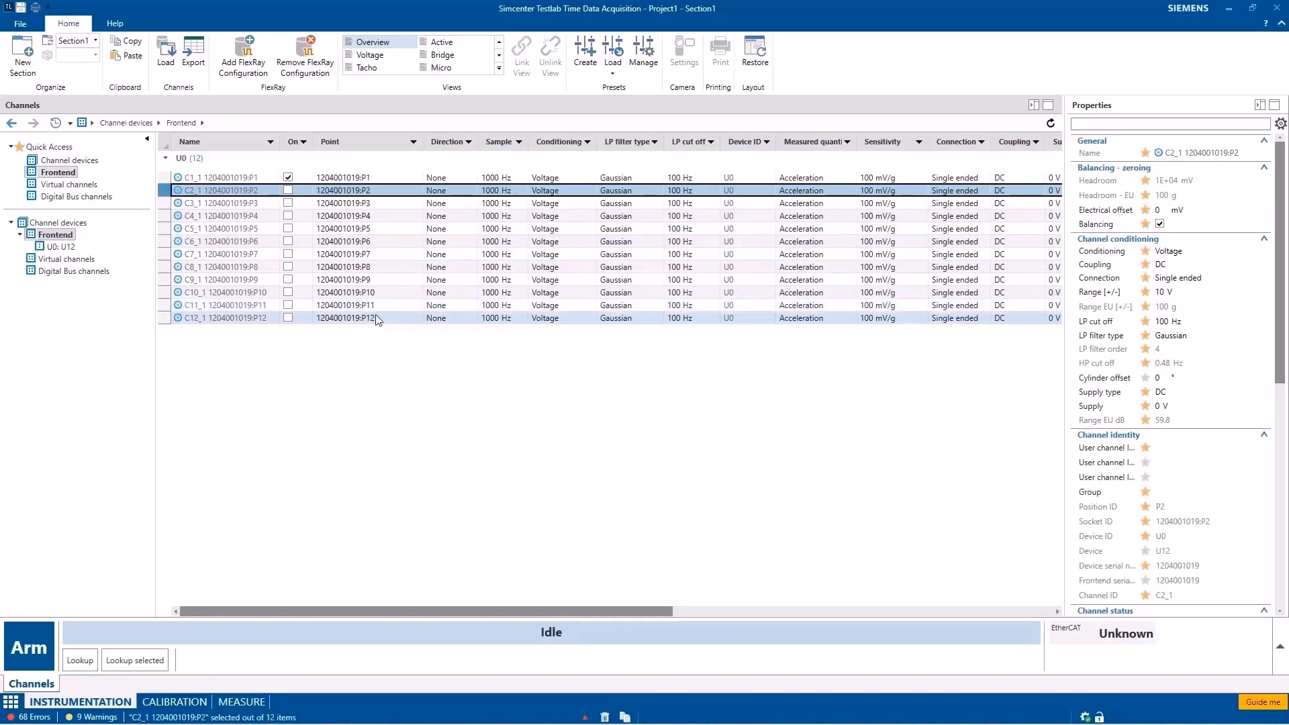
click(345, 178)
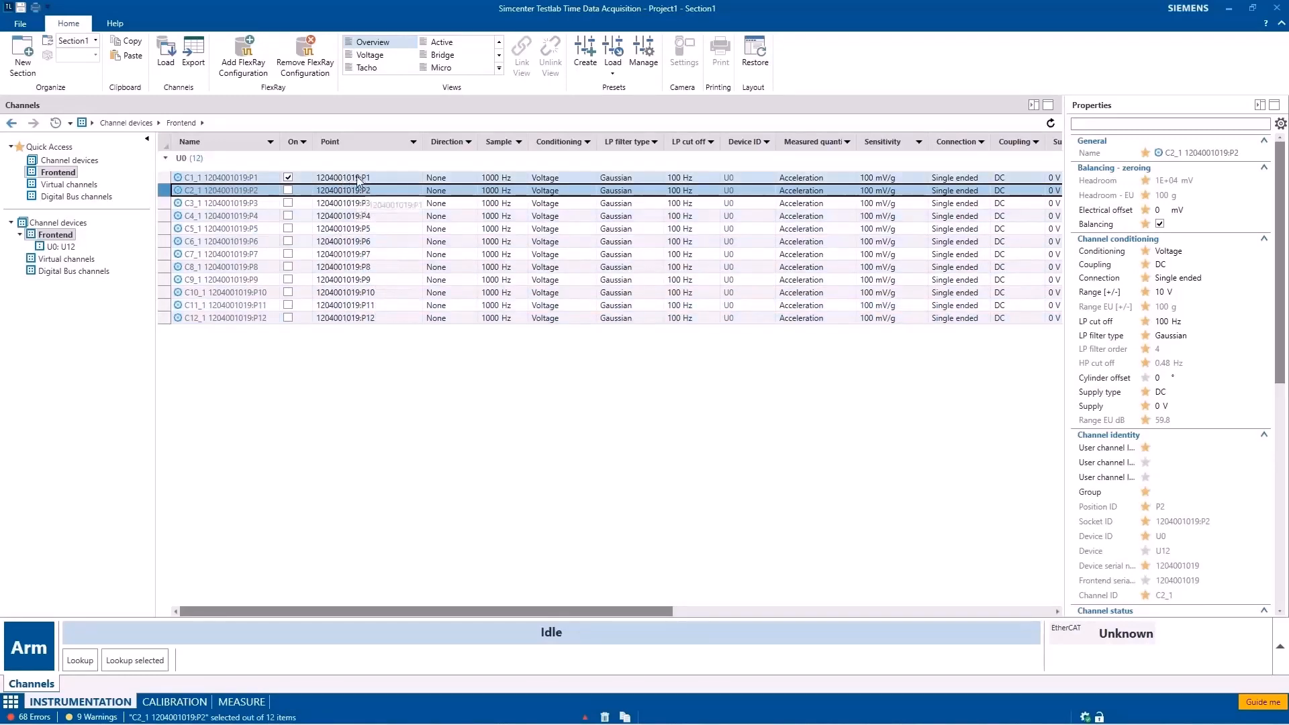
click(346, 179)
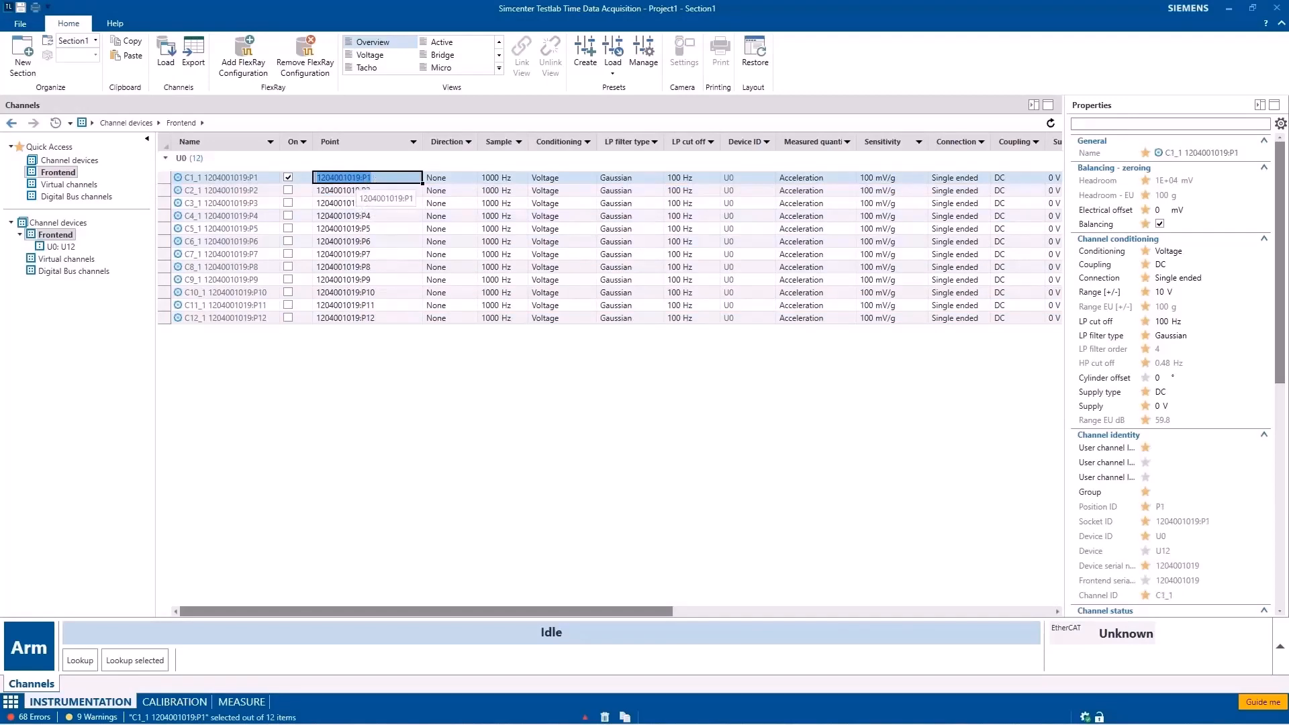
text(Quarter)
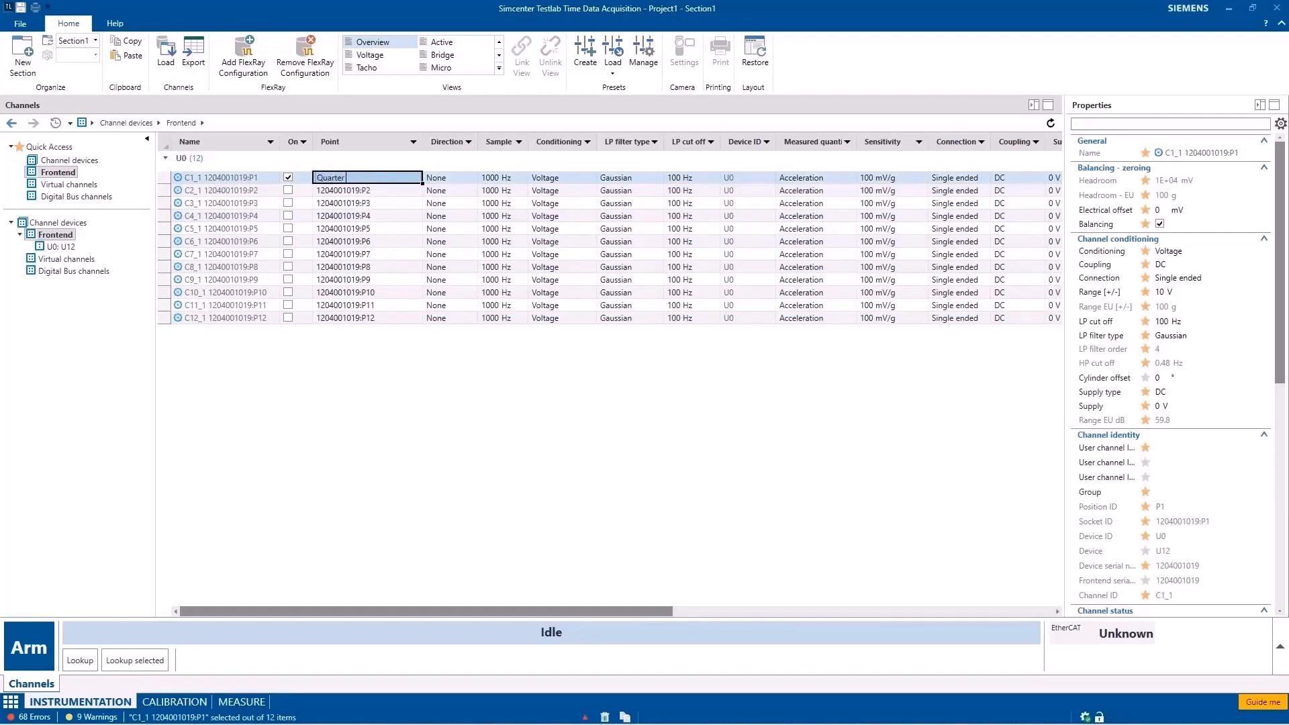
text( Bridge SG)
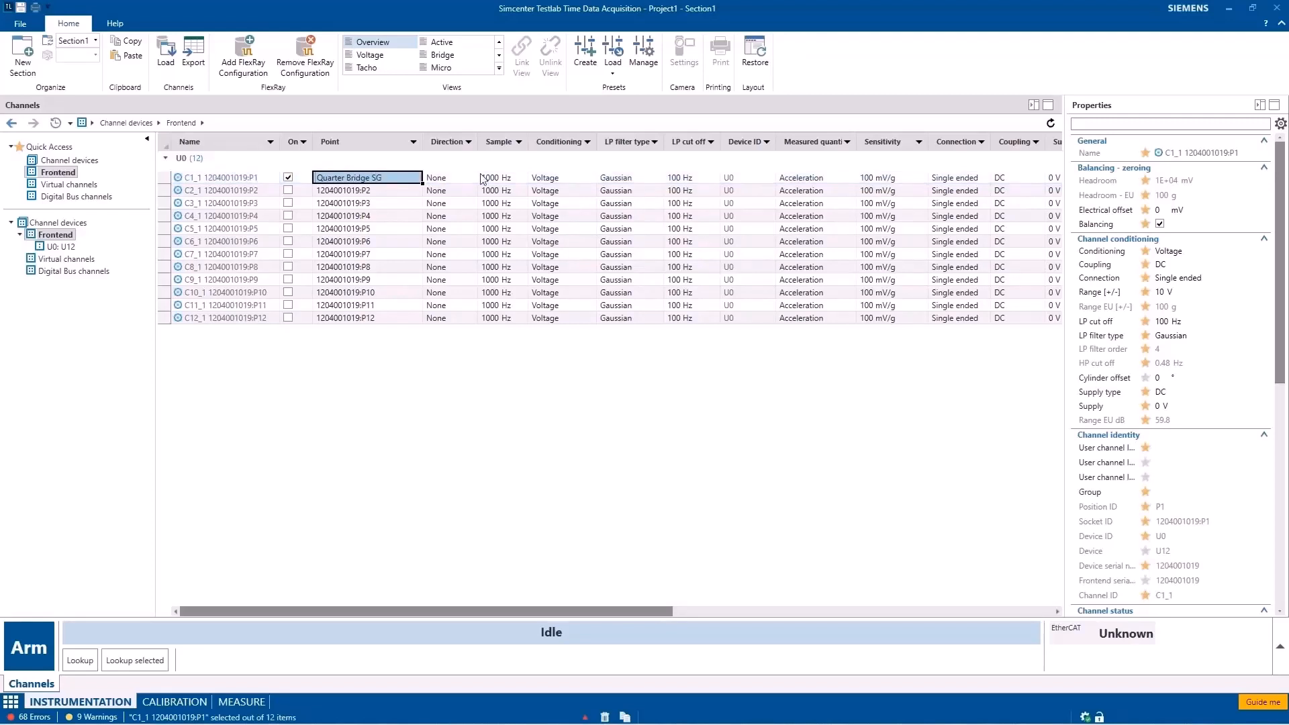
Set the Quarter Bridge SG channel's sample rate to 3000 Hz and its conditioning to Quarter bridge.
click(522, 178)
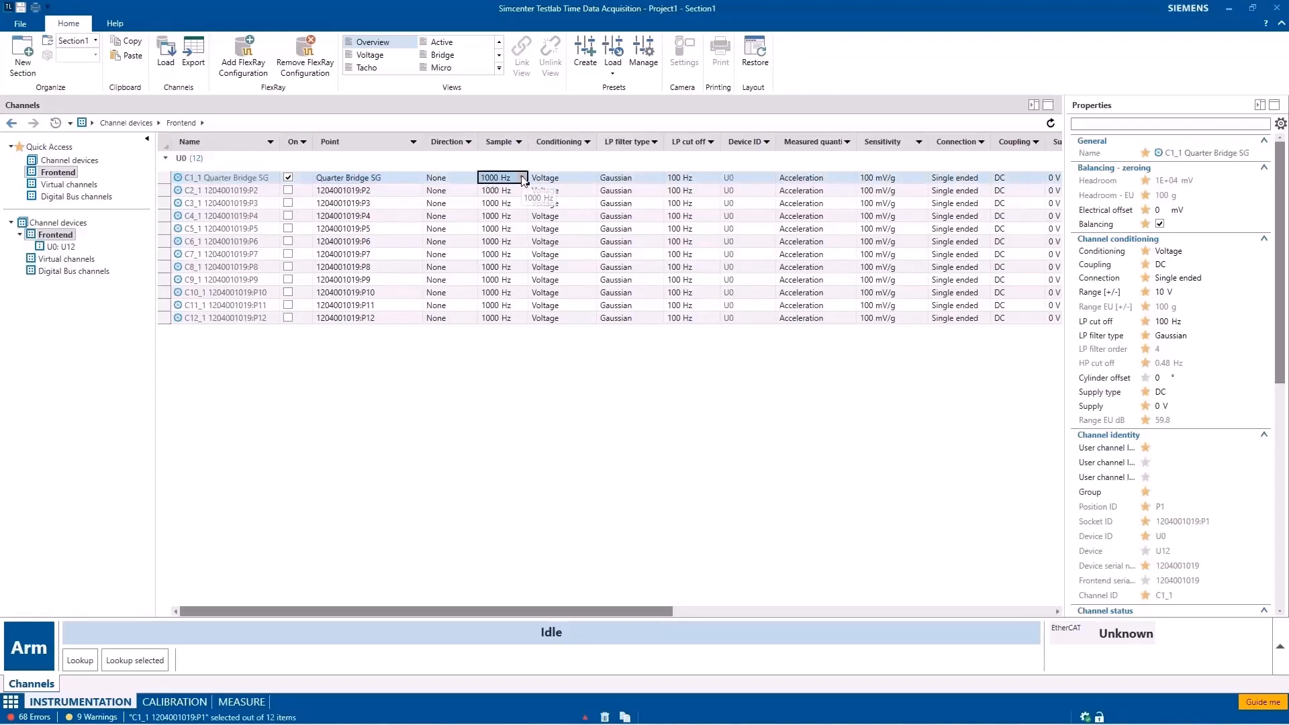
click(523, 178)
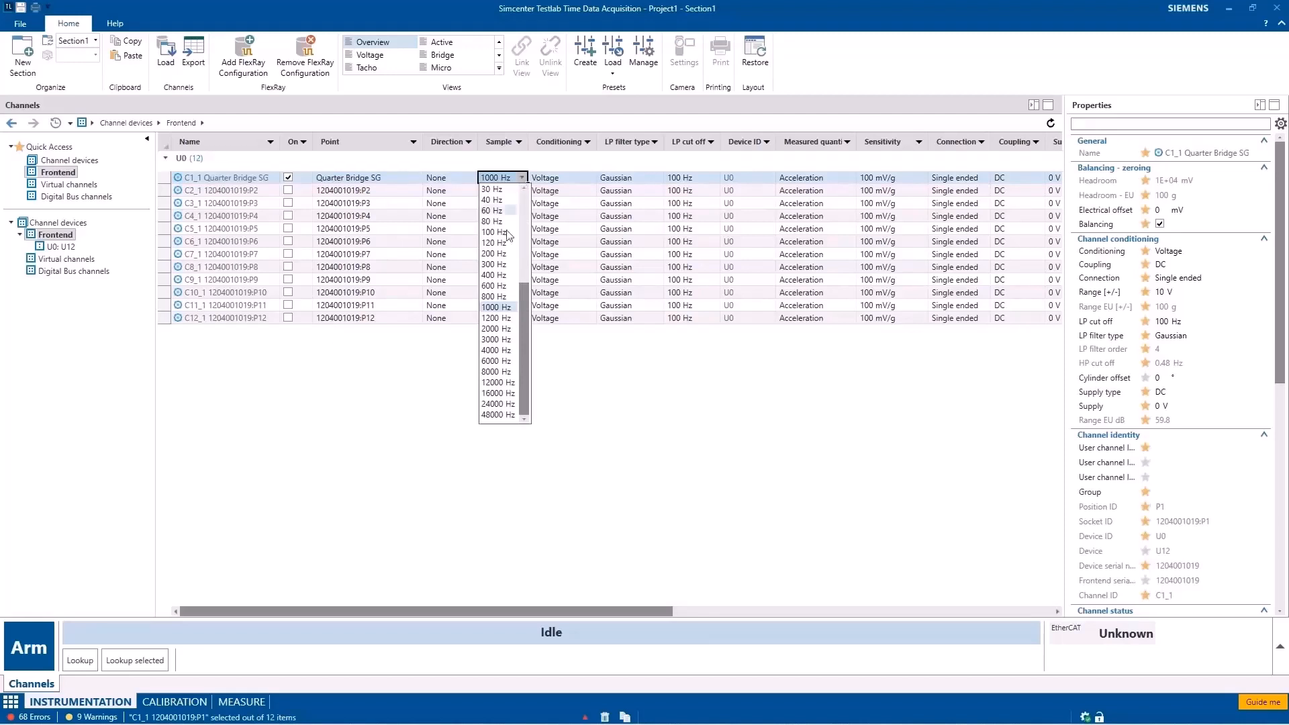
click(499, 339)
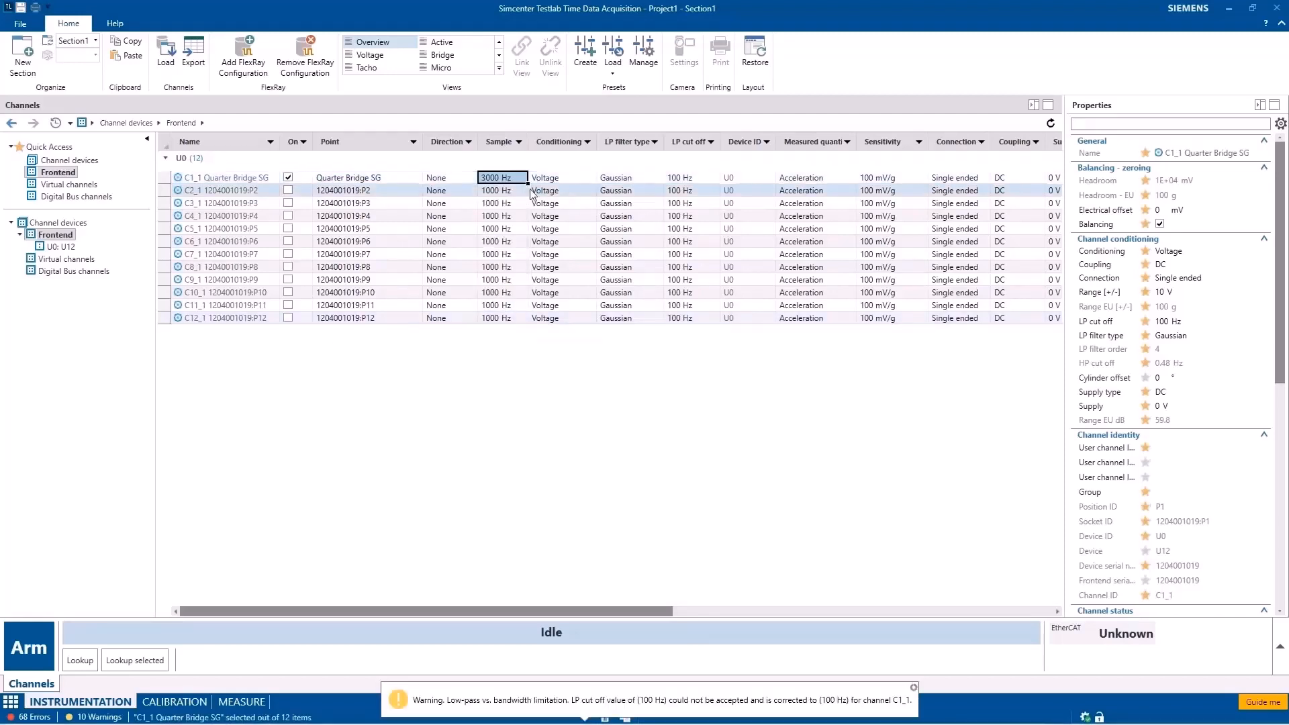
click(590, 178)
click(593, 179)
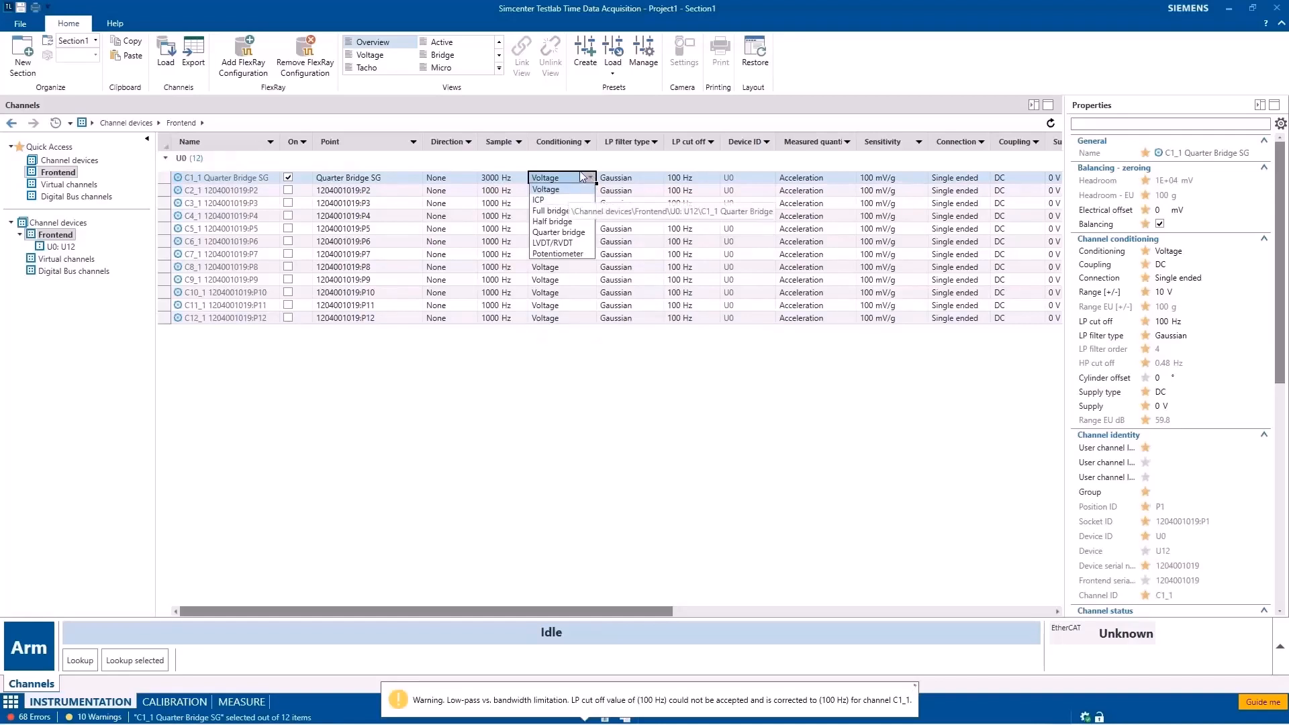
click(558, 232)
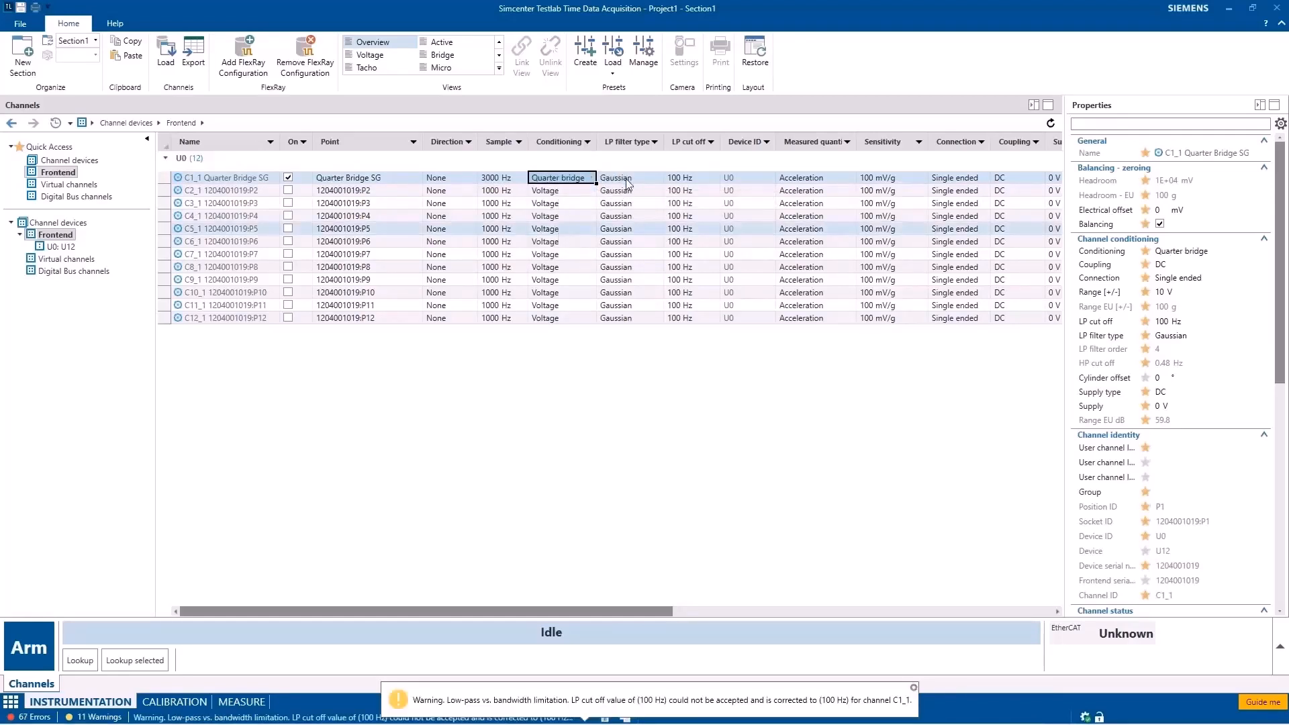
click(843, 177)
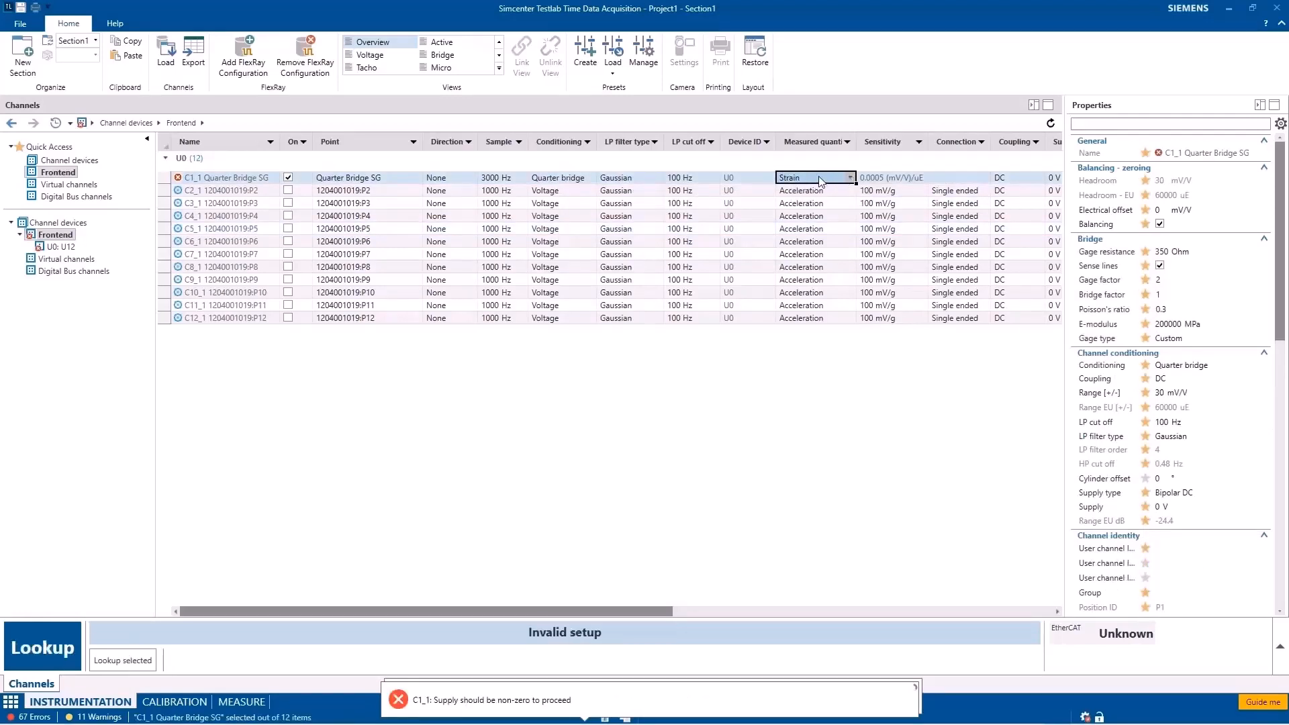
Set the Quarter Bridge SG channel's supply to 10 V and its range to 10 mV/V.
click(1058, 612)
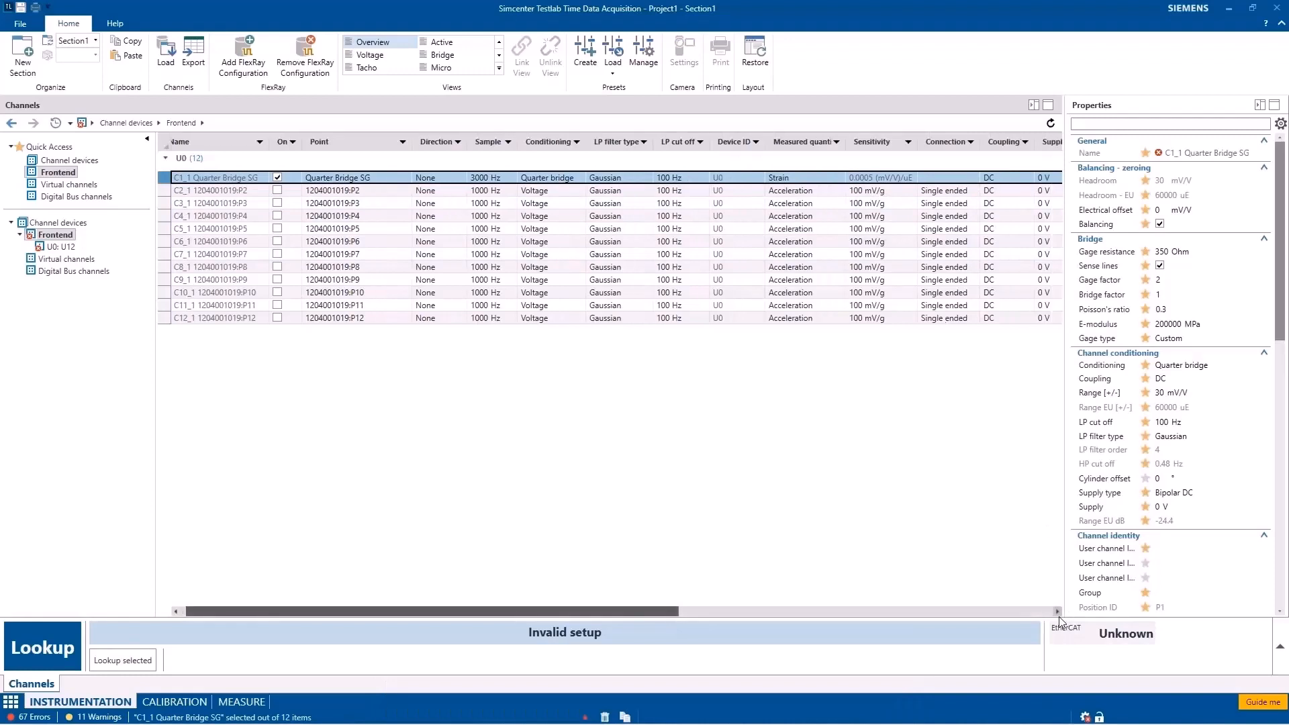
scroll(1059, 619, right, 6)
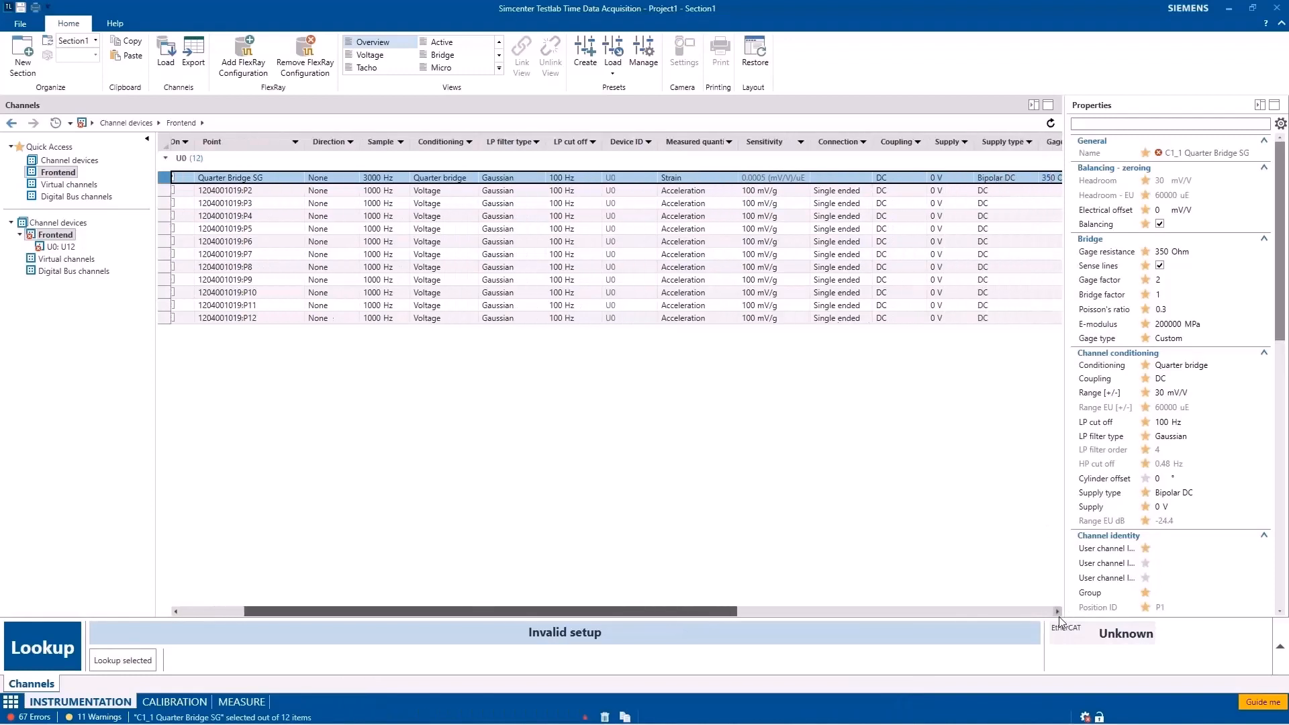
scroll(1059, 618, right, 4)
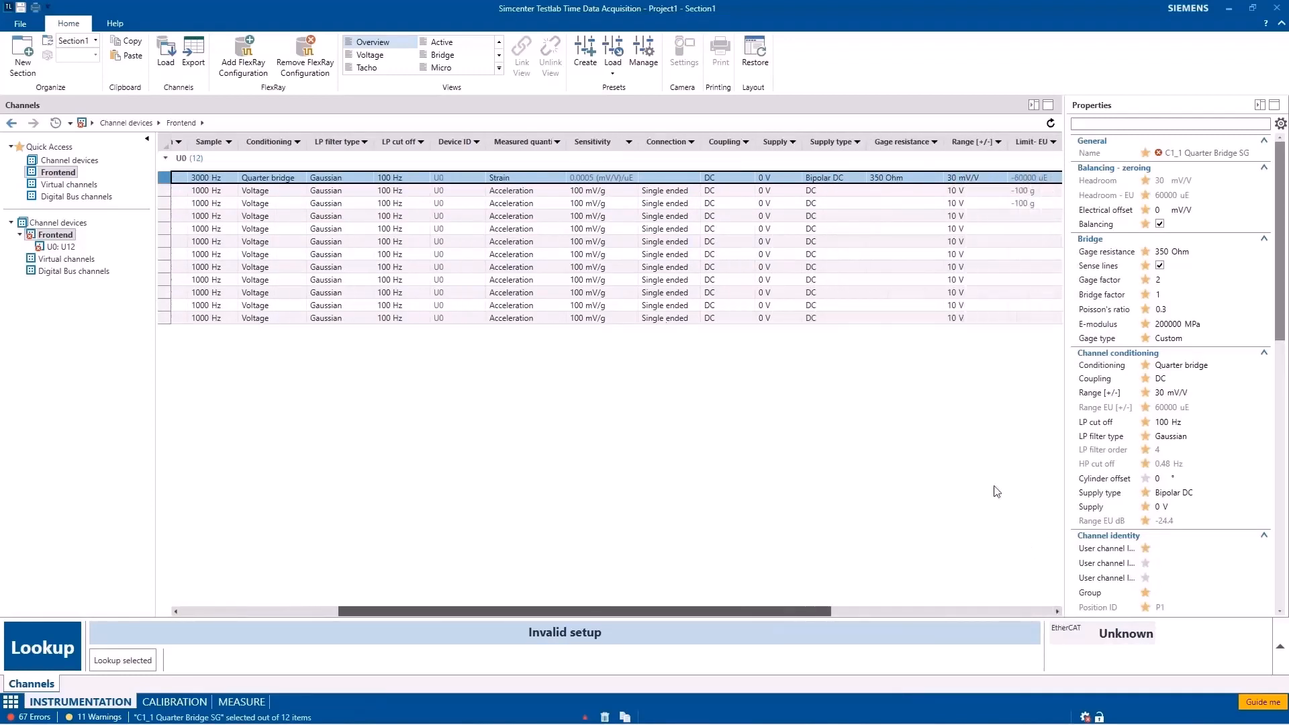
click(797, 179)
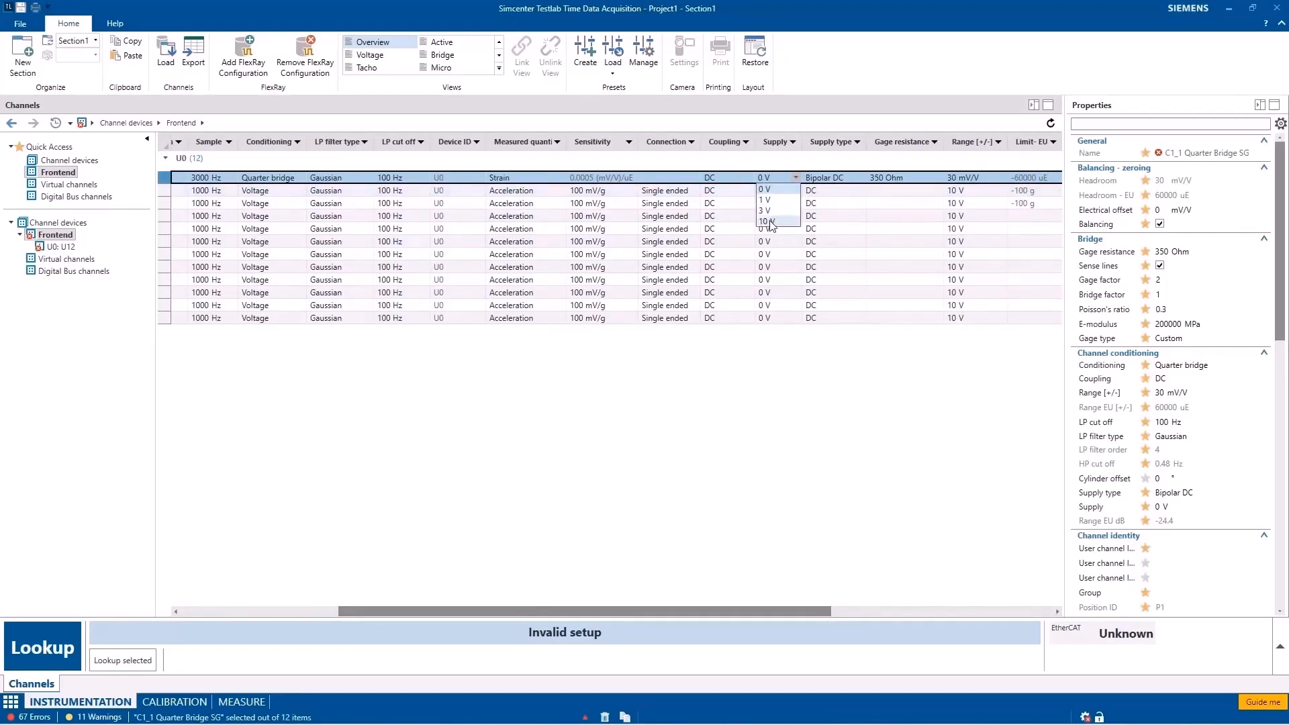
click(770, 221)
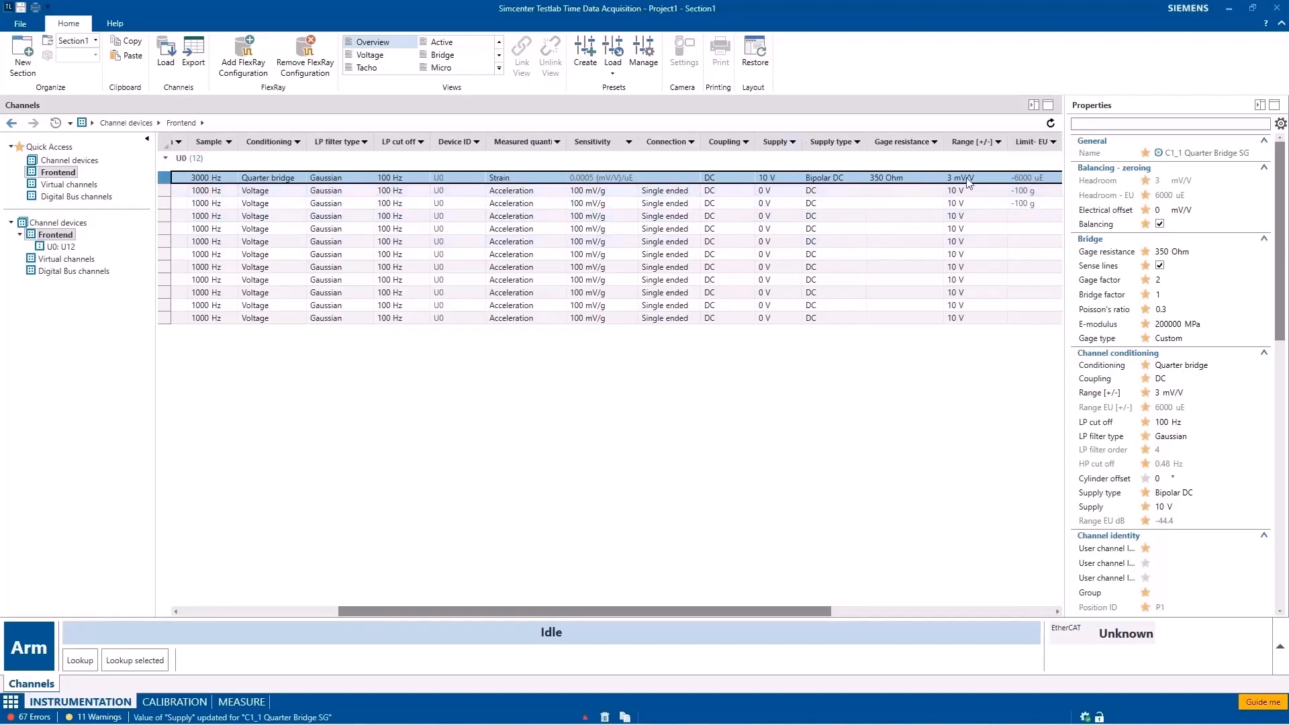
click(1002, 178)
click(980, 204)
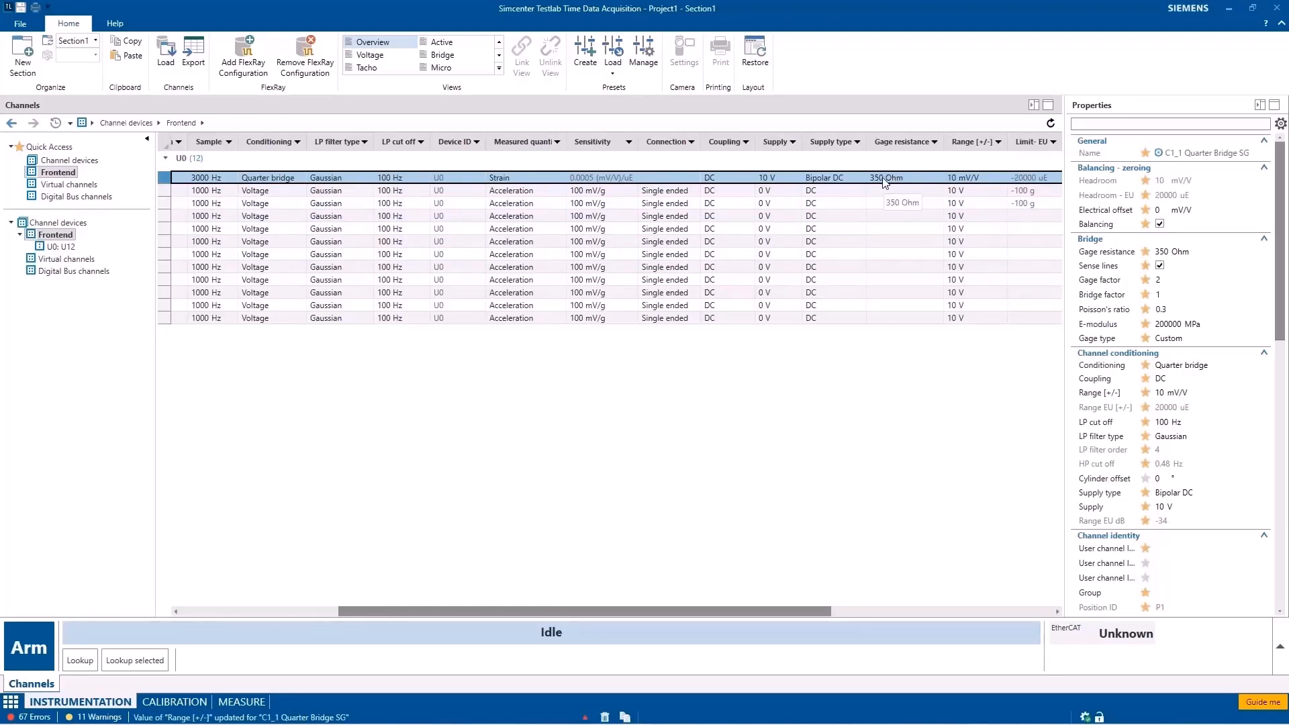
Choose 350 Ohm as the Quarter Bridge SG channel's gage resistance.
click(923, 176)
click(938, 178)
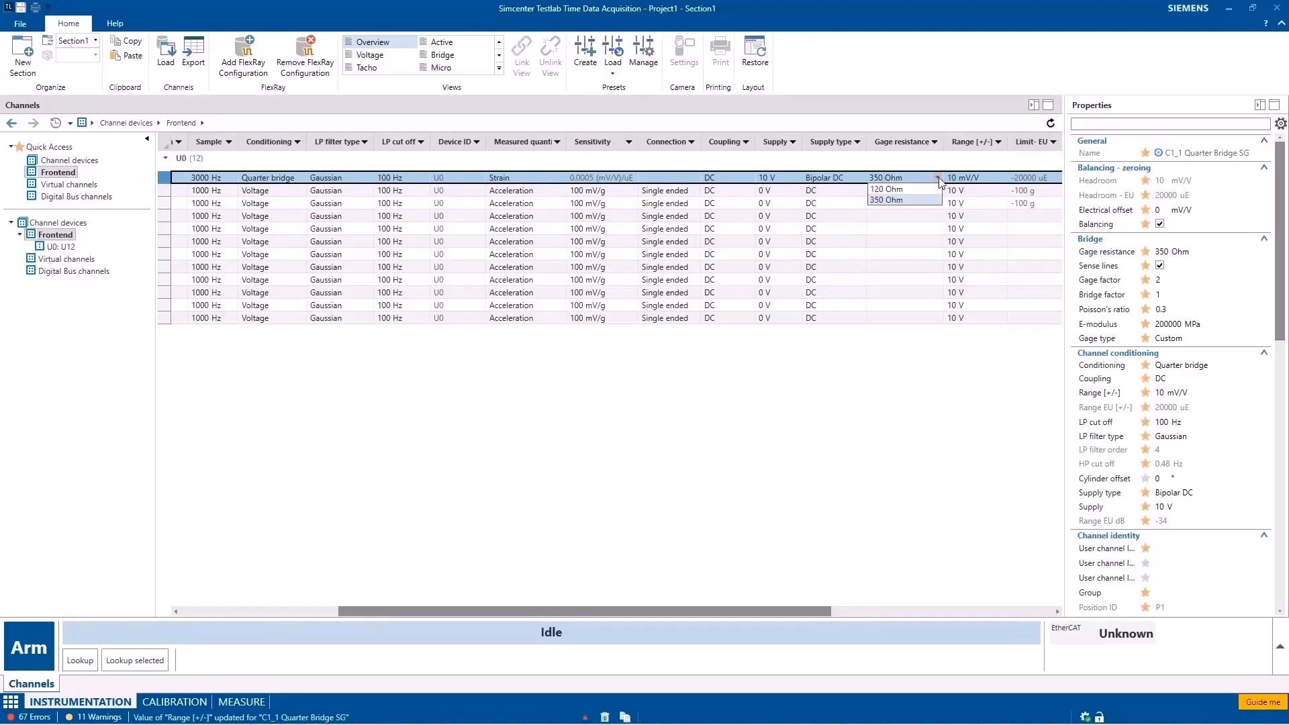
click(907, 199)
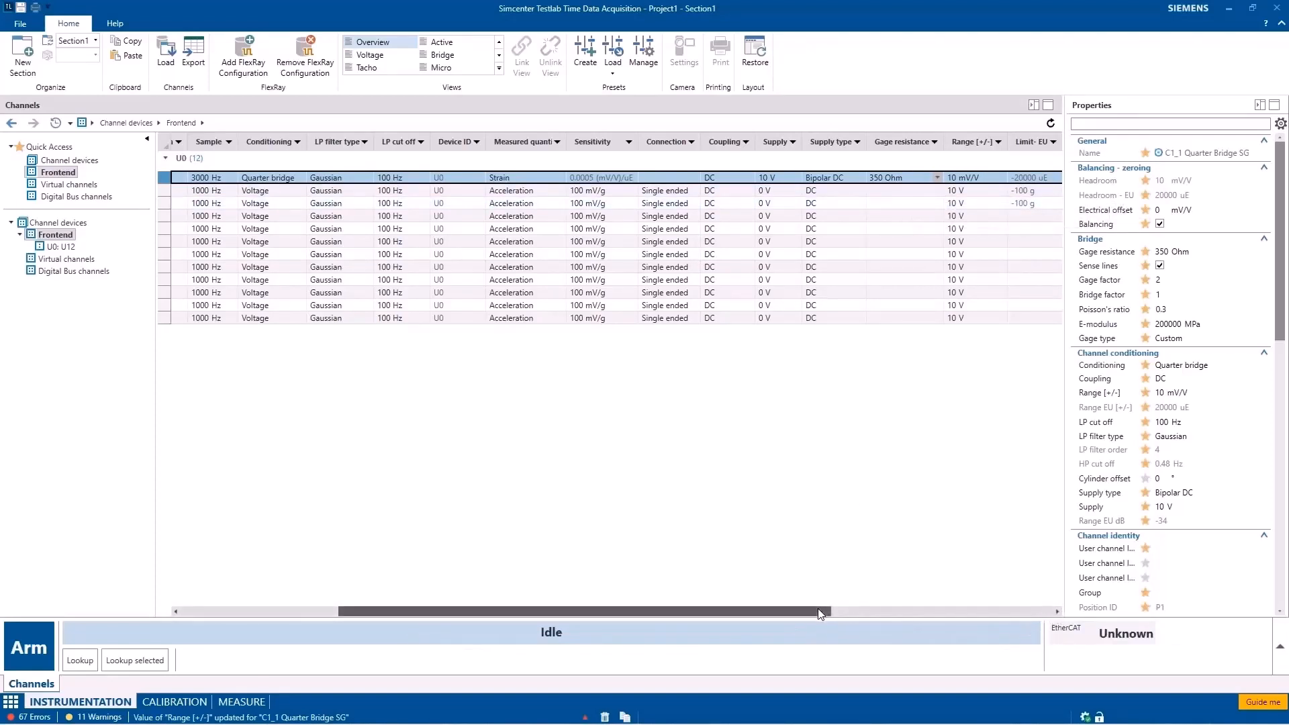
Arm the frontend to check the Quarter Bridge SG channel's RMS value and signal level, and disarm it again.
drag(818, 608, 1061, 608)
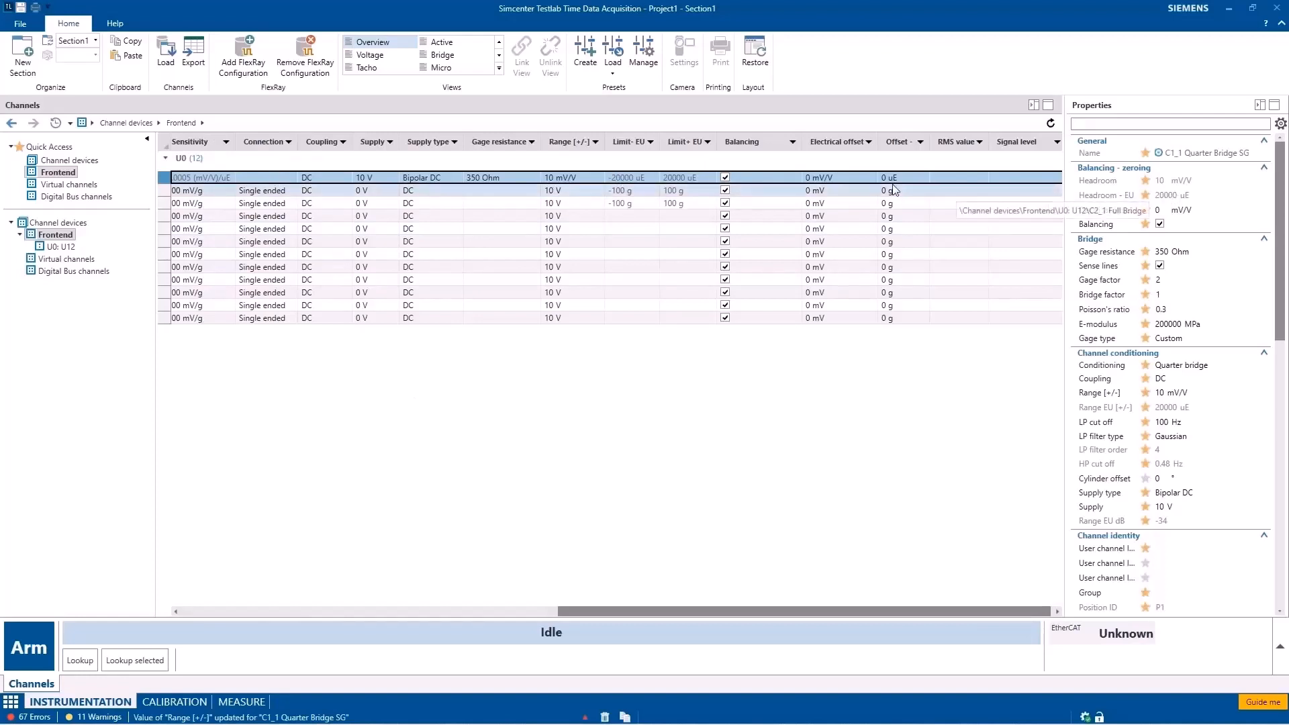
click(26, 650)
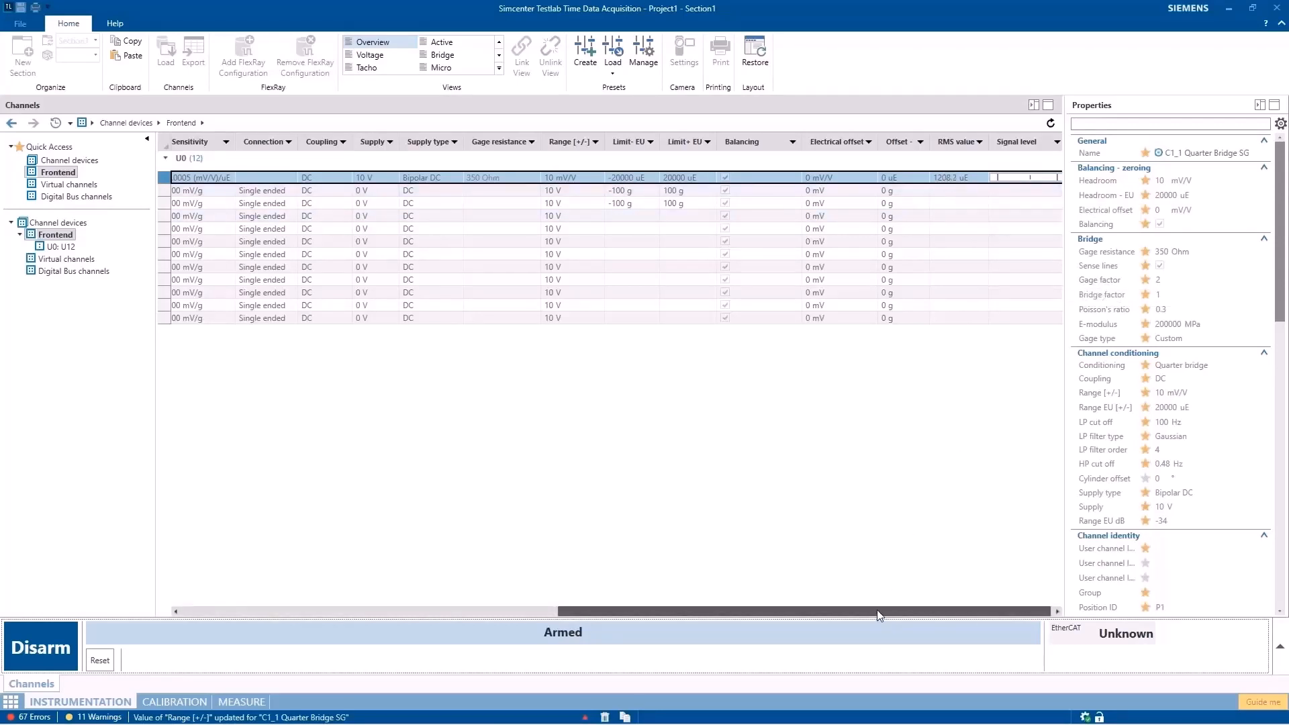
drag(877, 610, 498, 668)
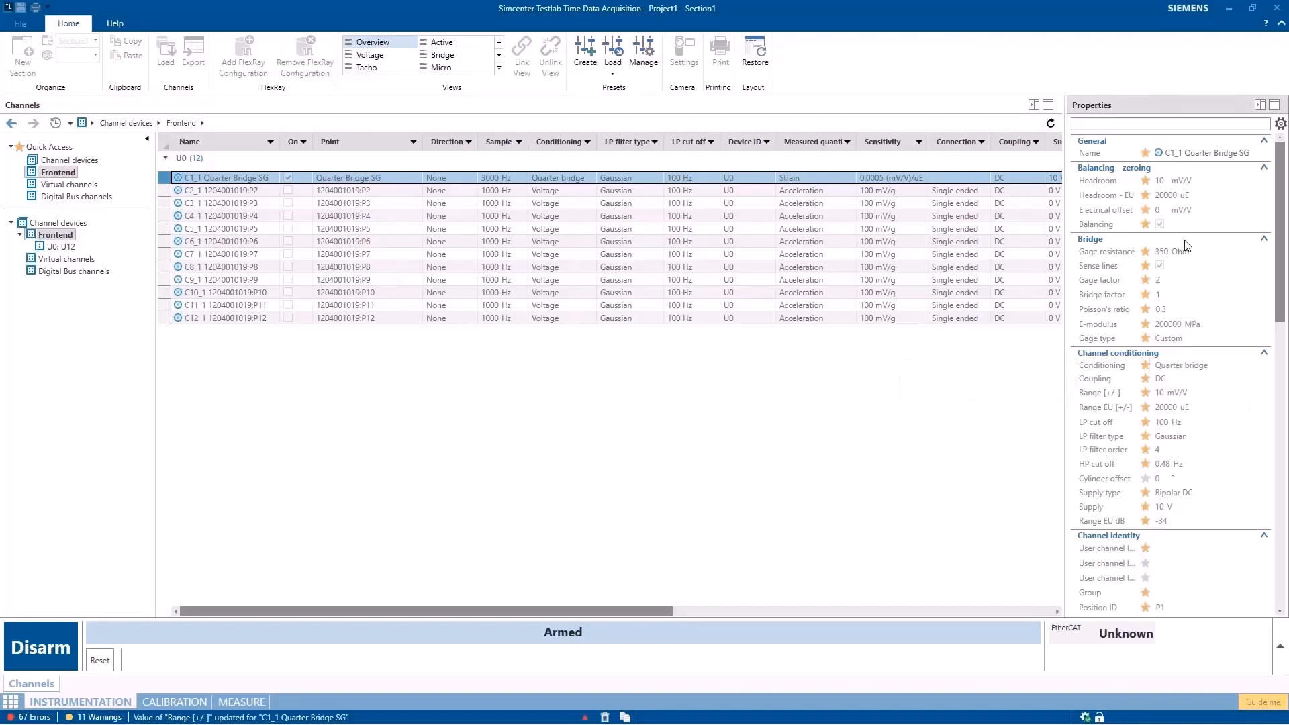
click(98, 633)
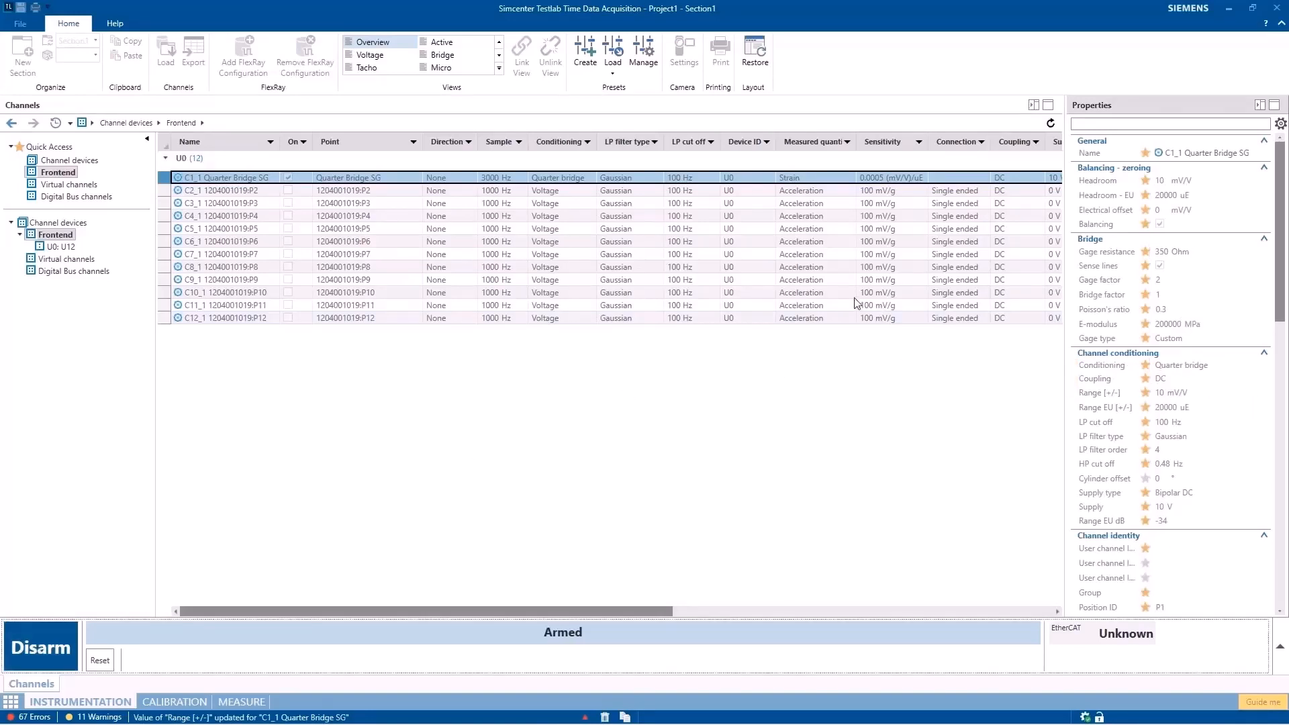
Keep the Quarter Bridge SG channel's conditioning as Quarter bridge and set its gage factor to 2.135.
click(1195, 365)
click(1195, 364)
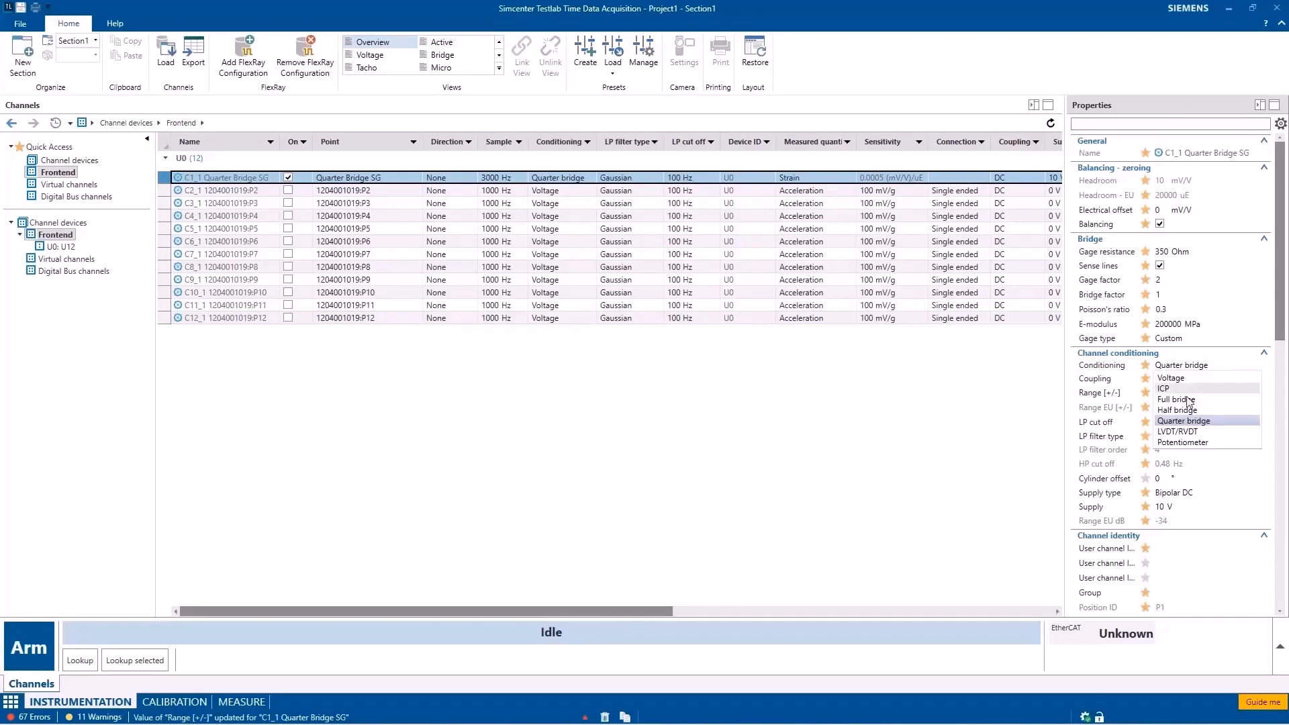
click(1189, 421)
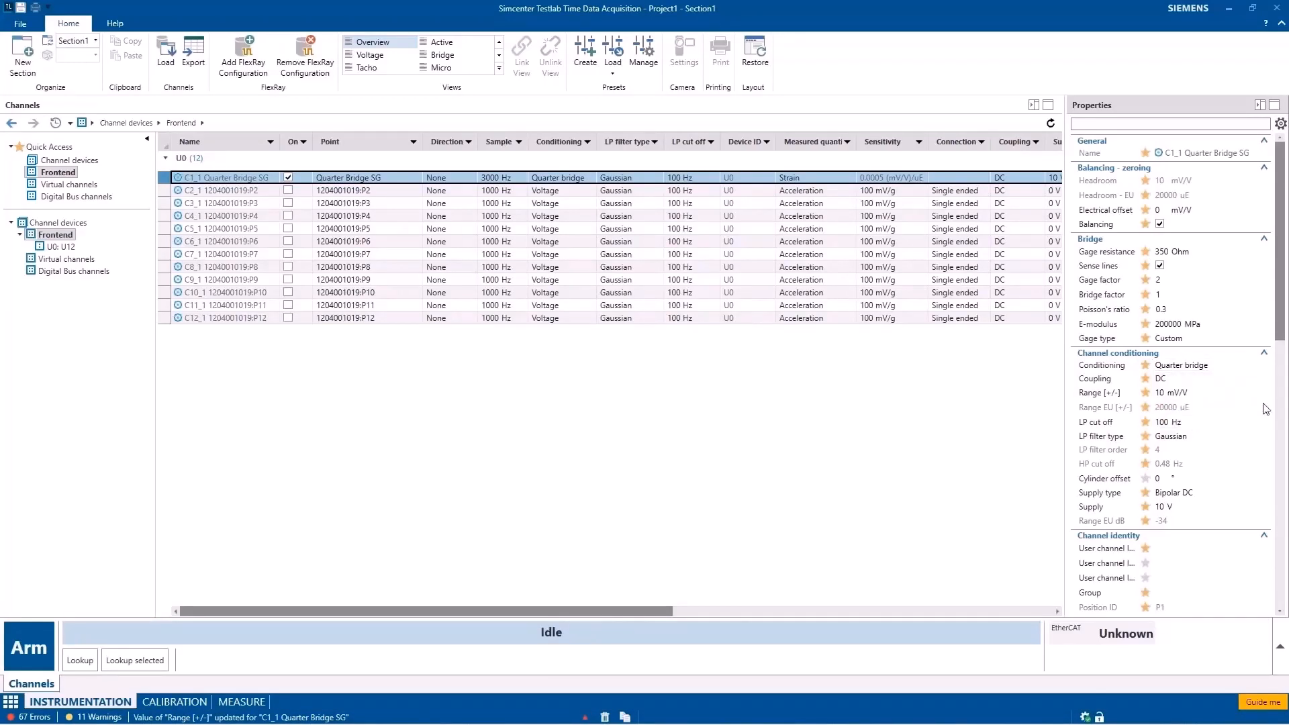
click(1172, 281)
text(2.135)
key(Return)
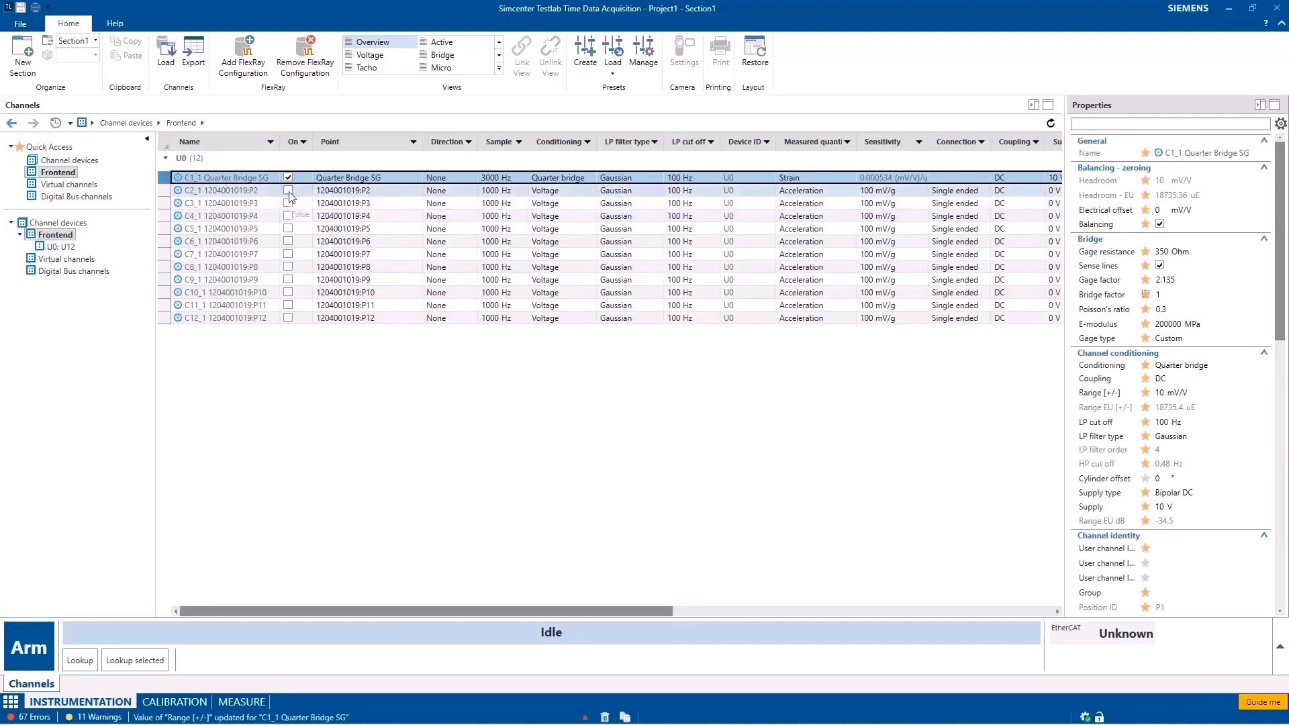
Enable the second frontend channel and name its point "Full Bridge SG".
click(288, 190)
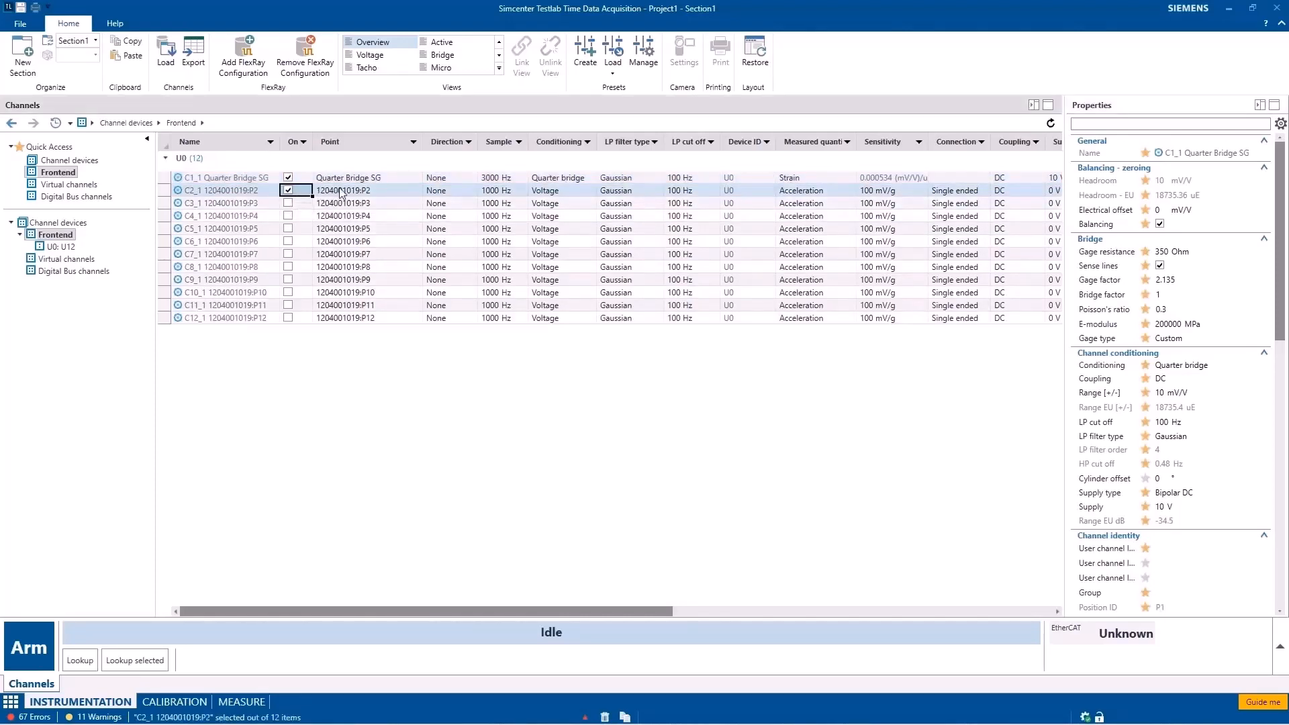
click(363, 191)
drag(383, 190, 292, 191)
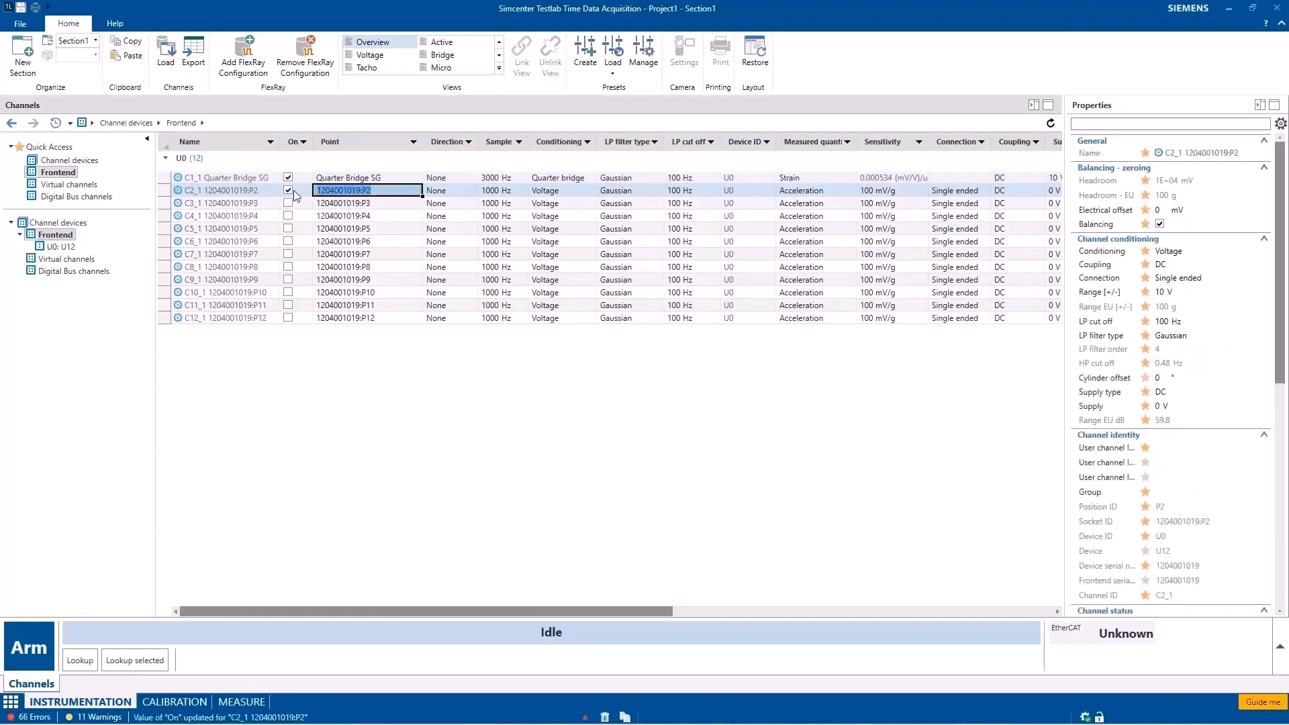
text(Full Bridge SG)
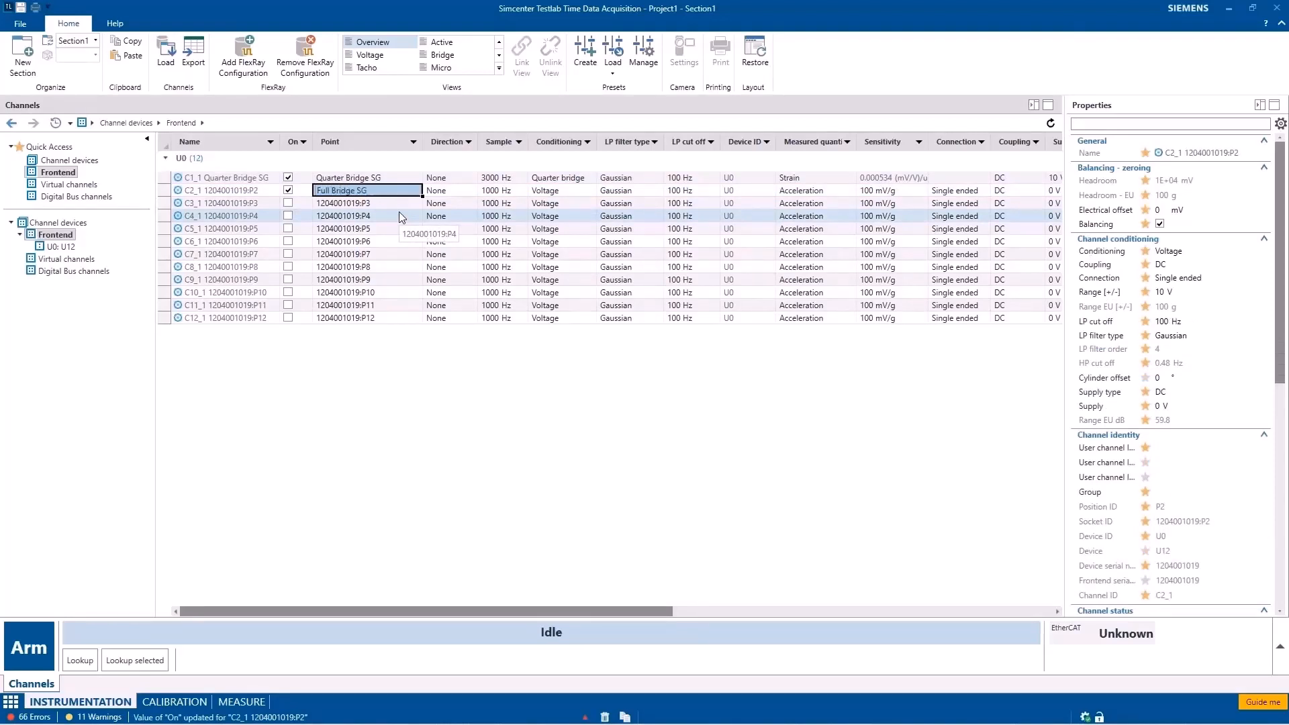
Set the Full Bridge SG channel's conditioning to Full bridge and its sample rate to 3000 Hz.
click(588, 192)
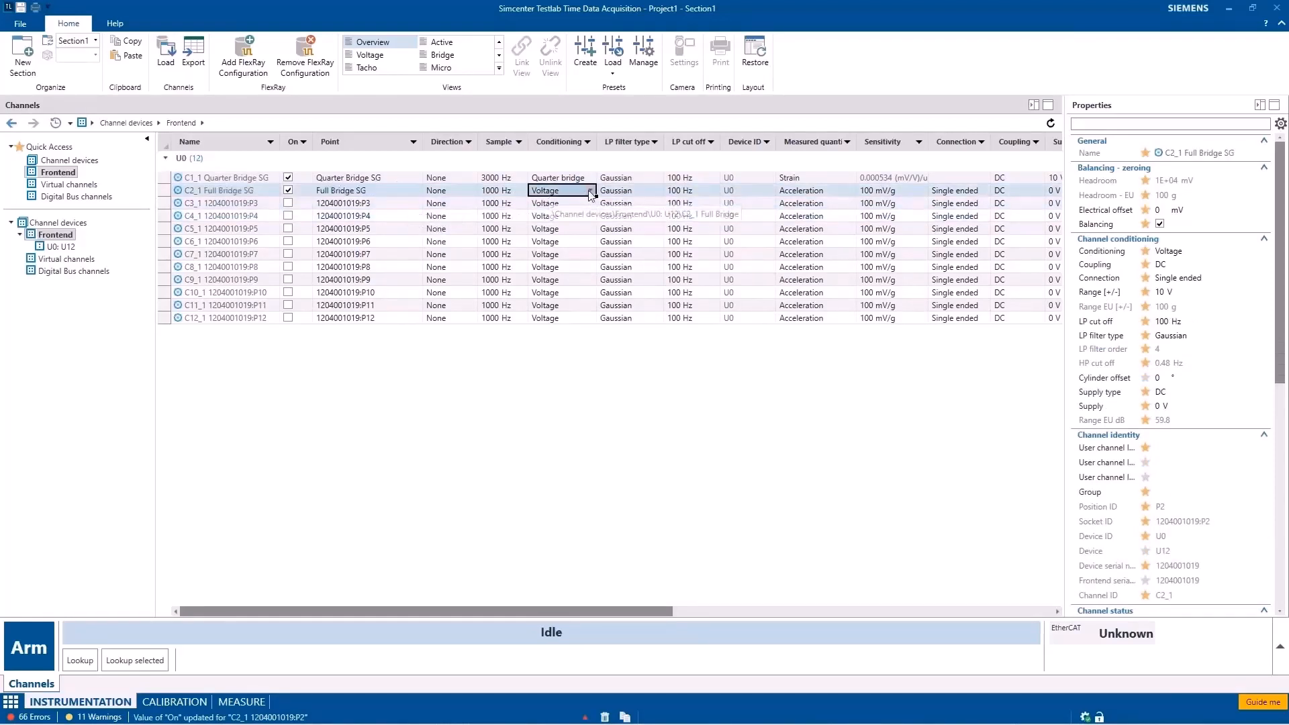
click(590, 192)
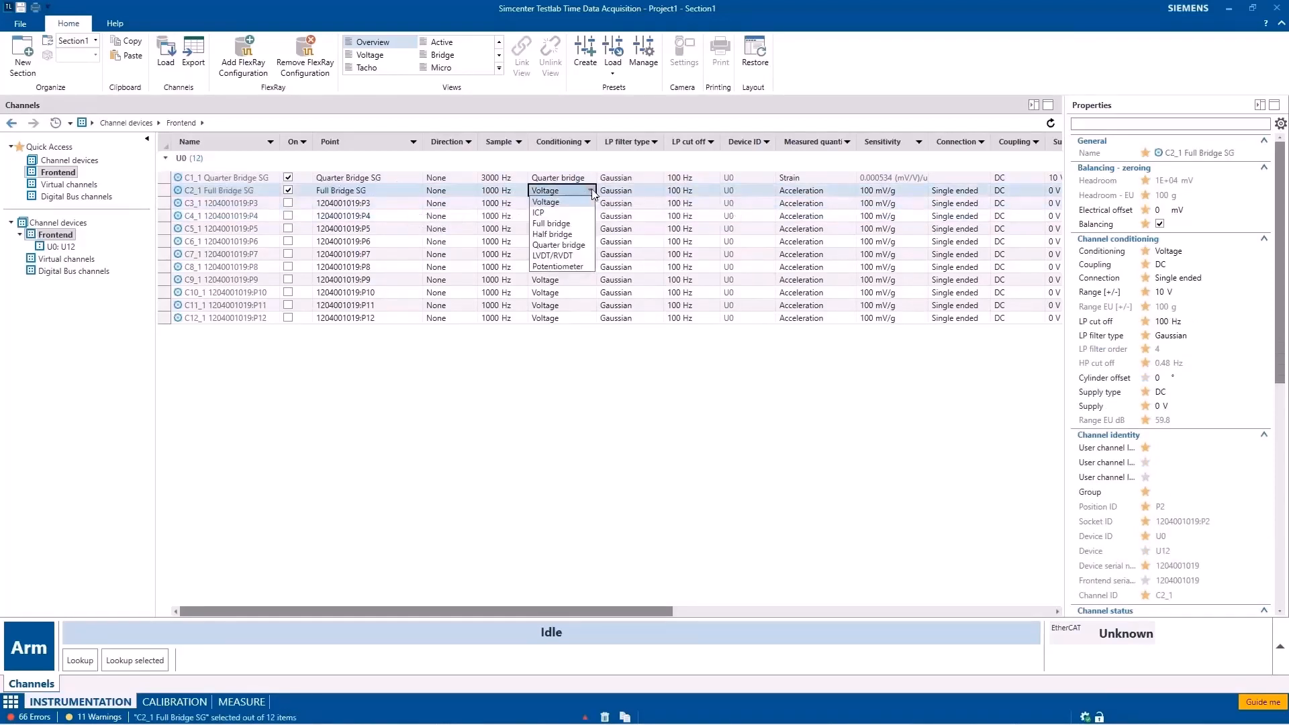
click(555, 224)
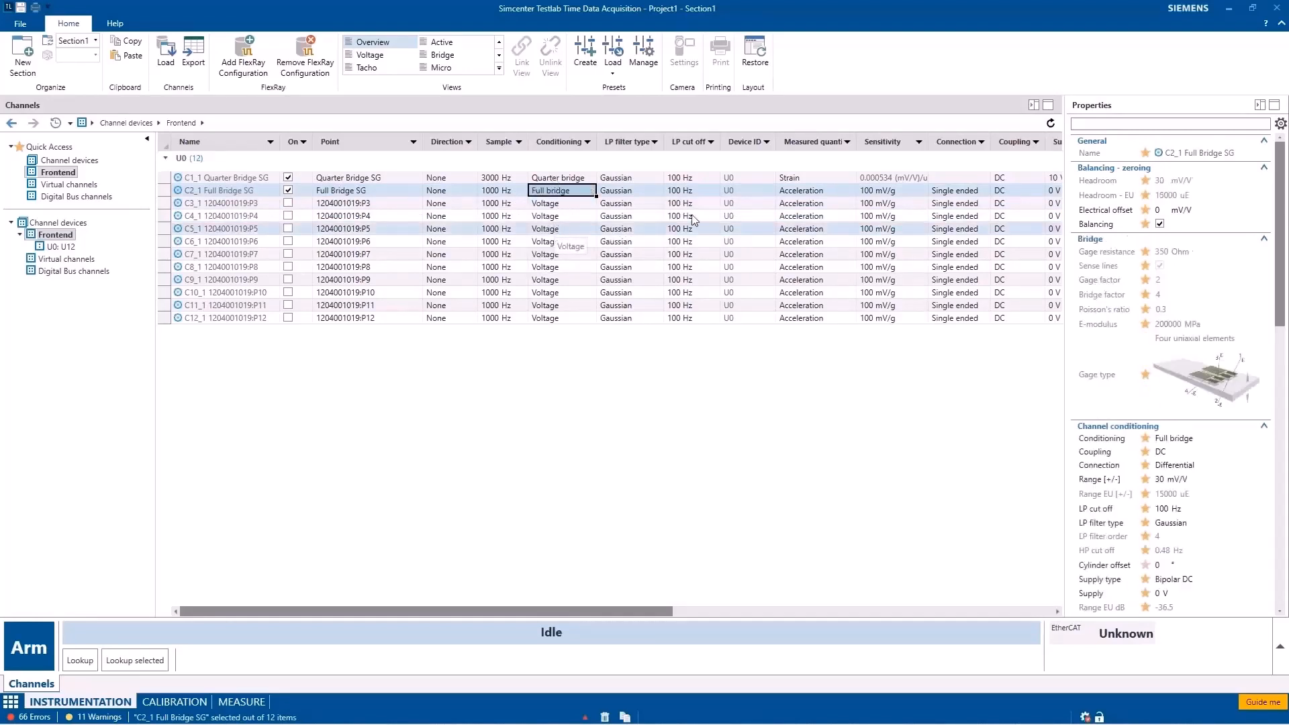
click(517, 191)
click(522, 190)
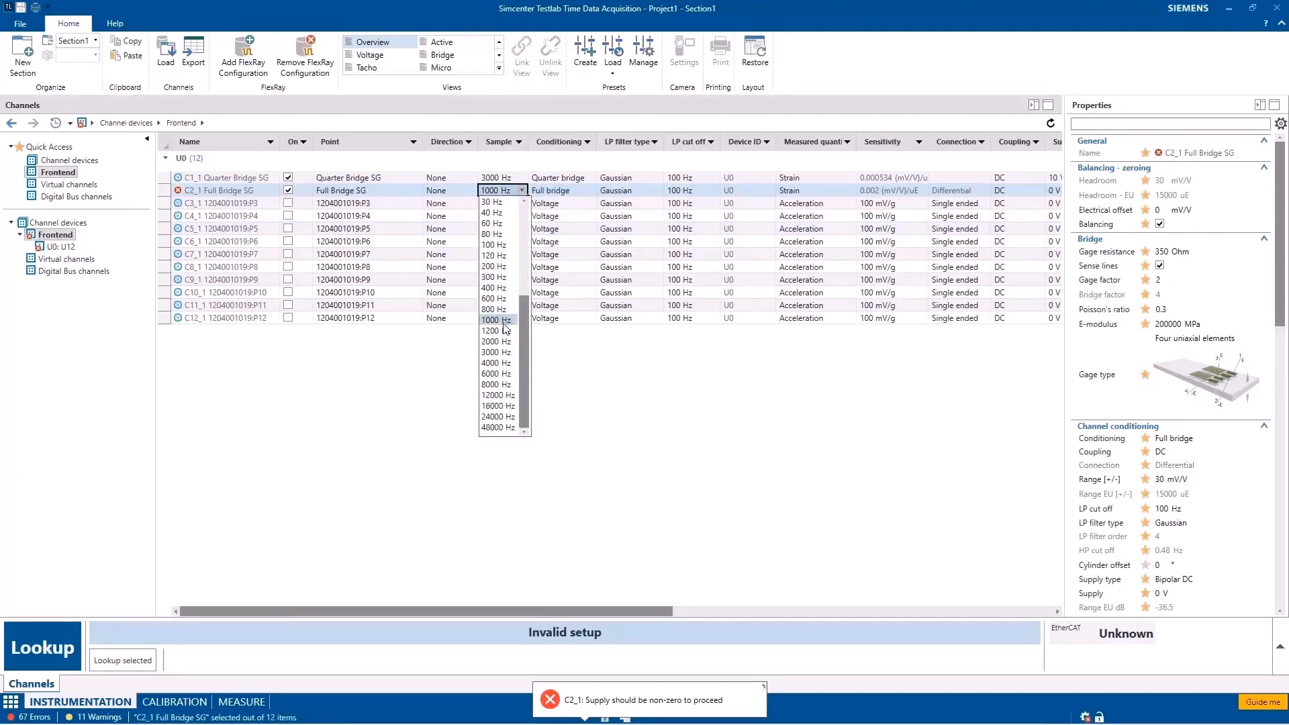
click(496, 352)
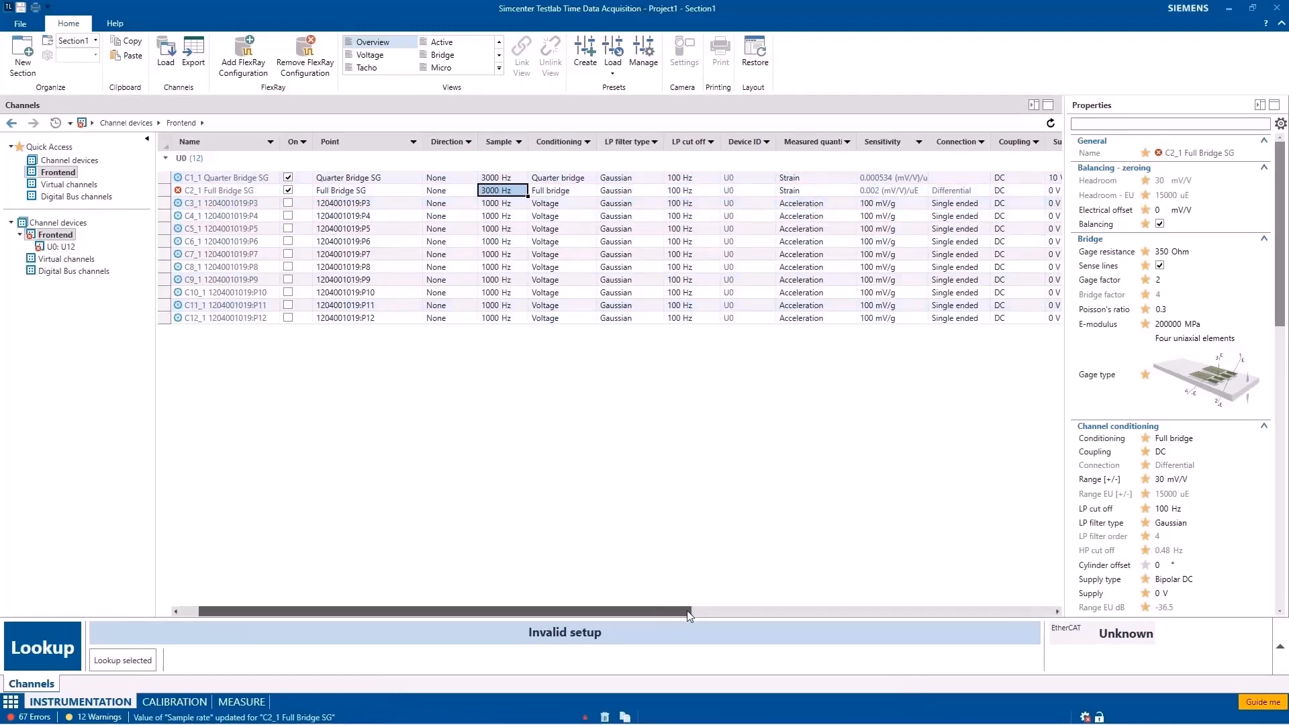
Set the Full Bridge SG channel's supply voltage to 3 V.
drag(686, 612, 1019, 600)
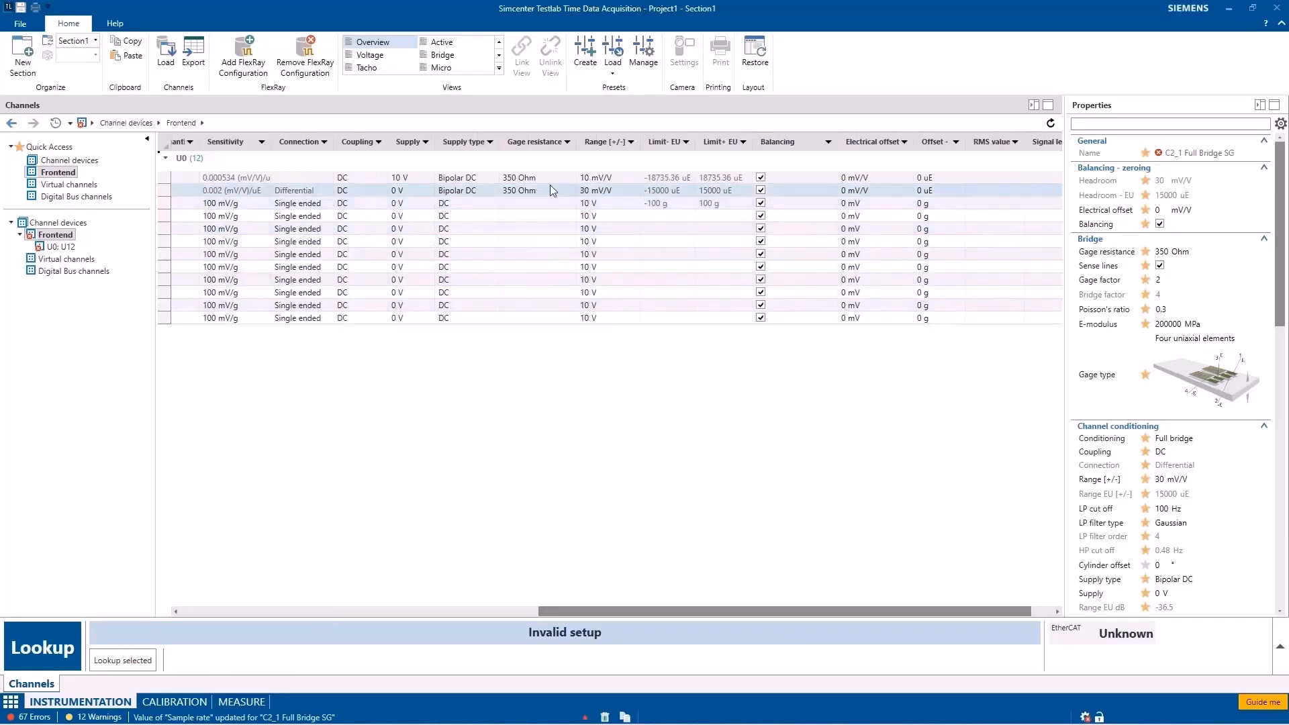
click(611, 192)
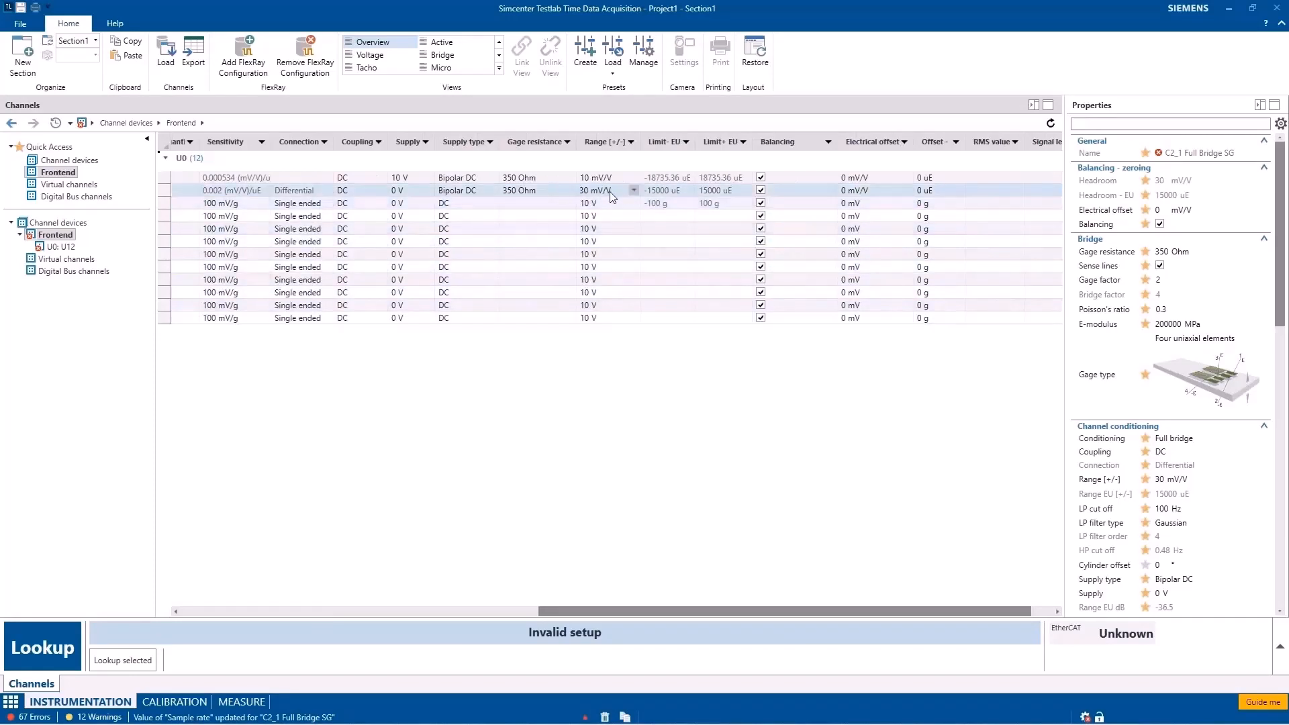
click(405, 190)
click(405, 191)
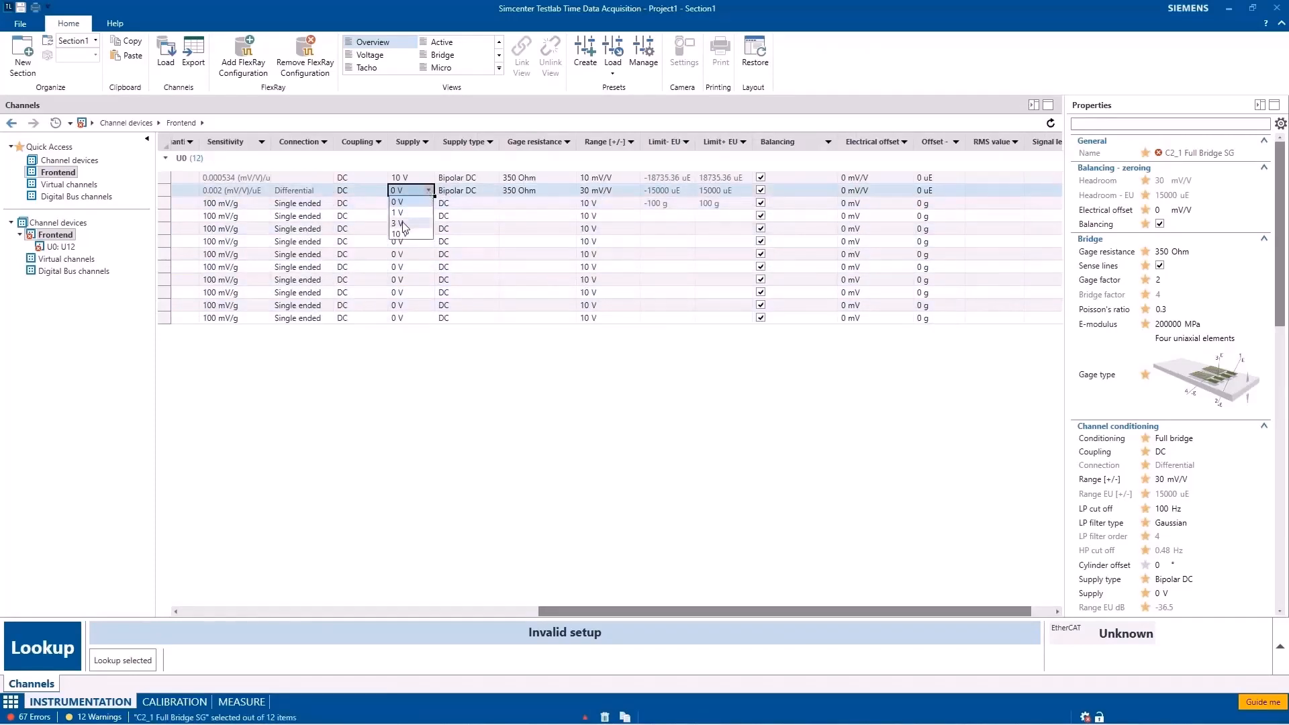
click(403, 224)
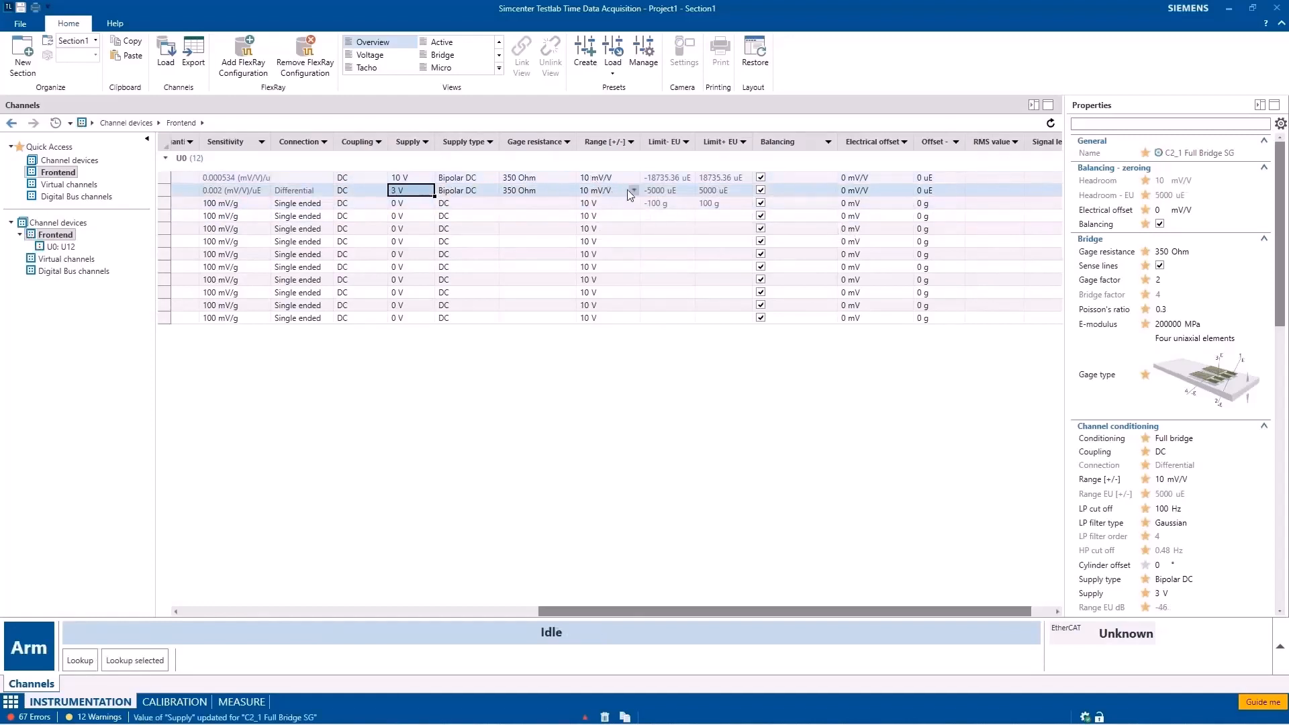
Set the Full Bridge SG channel's range to 30 mV/V and keep its balancing enabled.
click(631, 191)
click(631, 191)
click(606, 211)
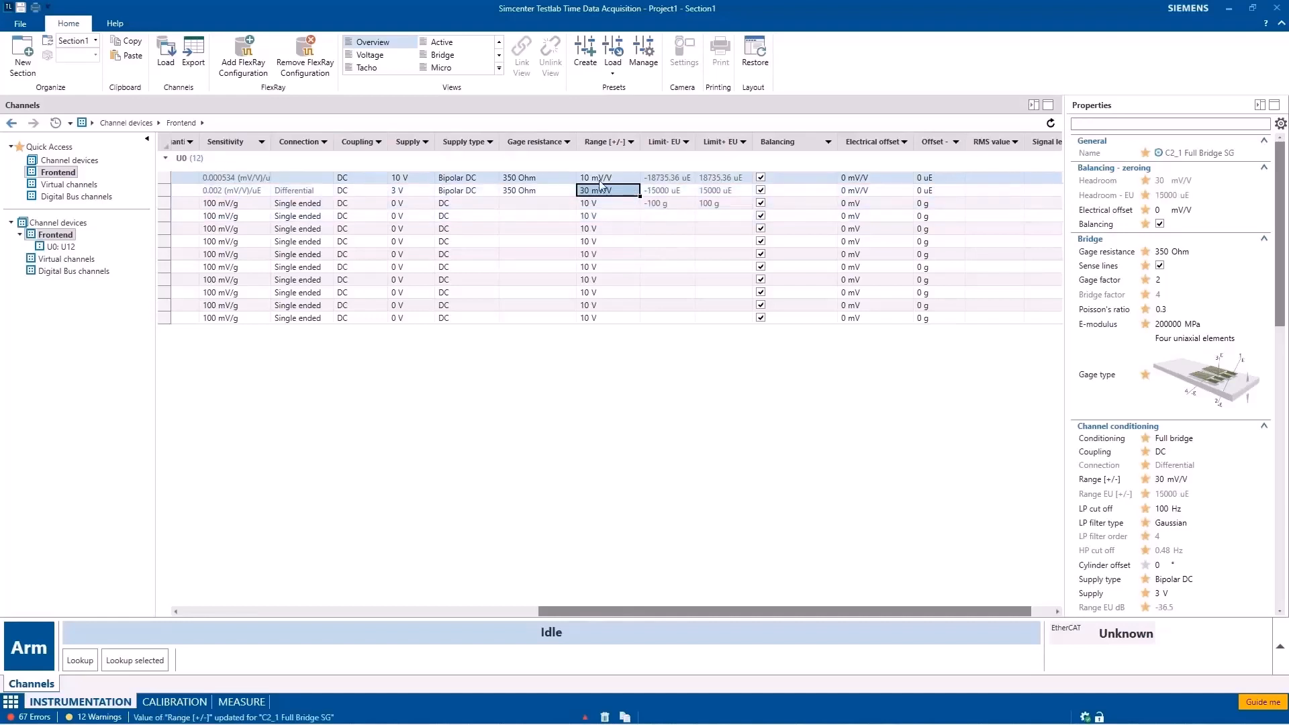
click(761, 191)
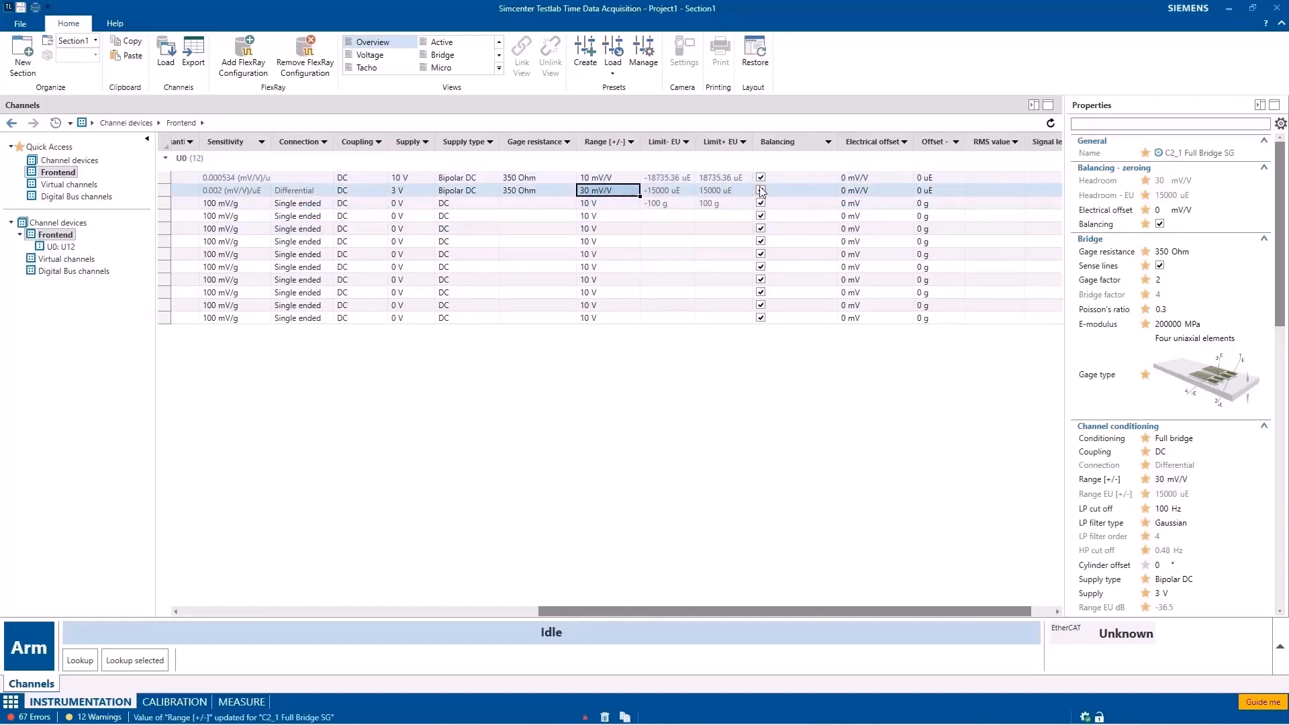
click(762, 191)
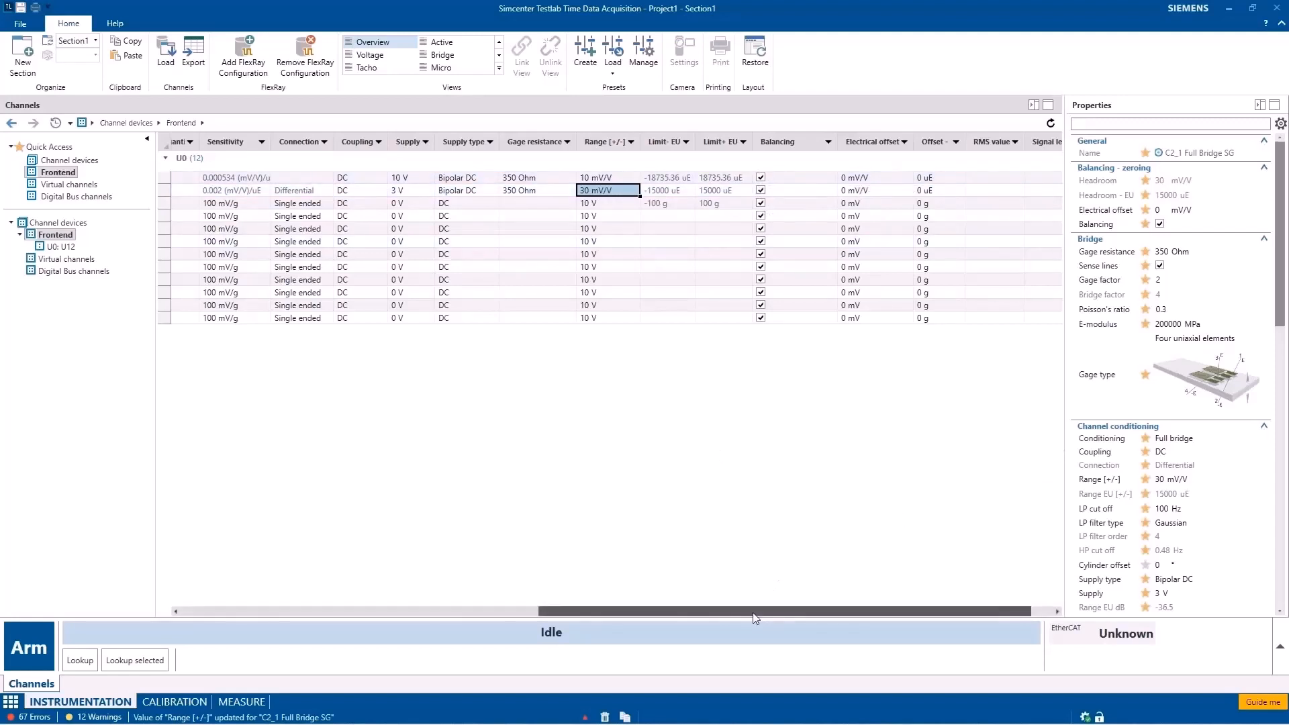
Set the Full Bridge SG channel's gage factor to 2.135.
drag(740, 611, 382, 598)
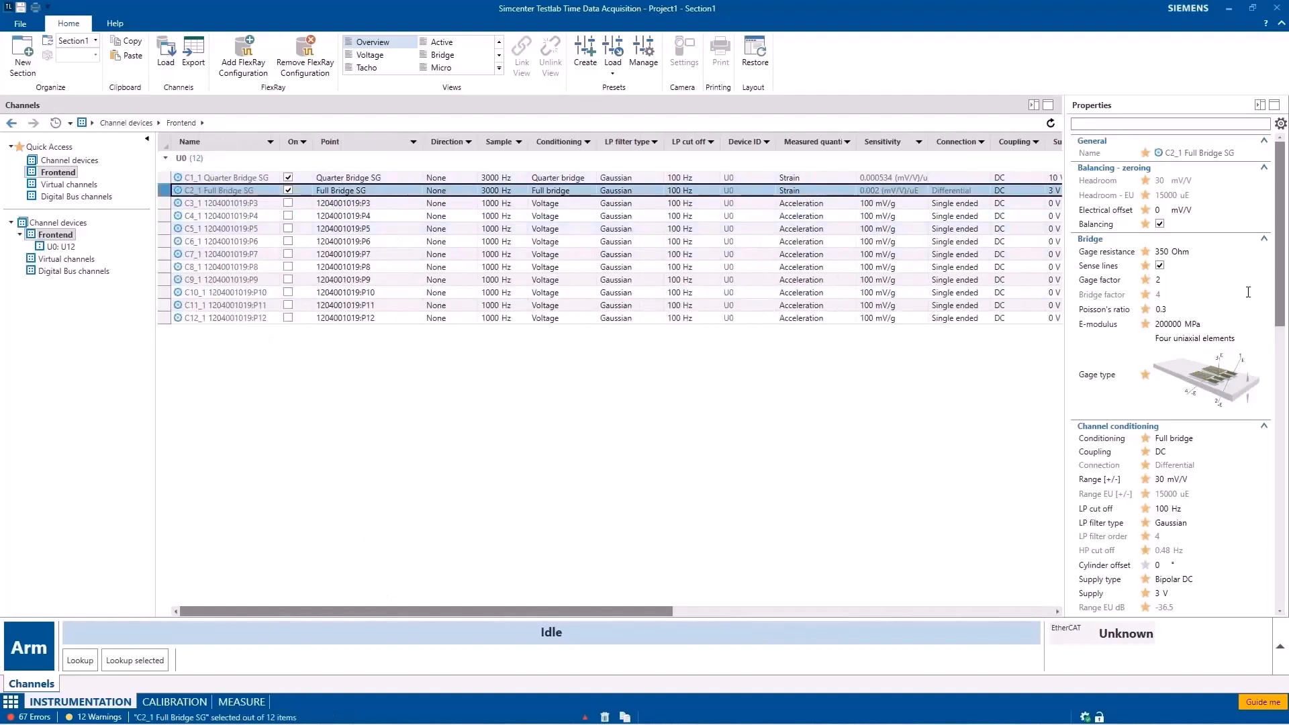
click(1205, 279)
text(2.135)
key(Return)
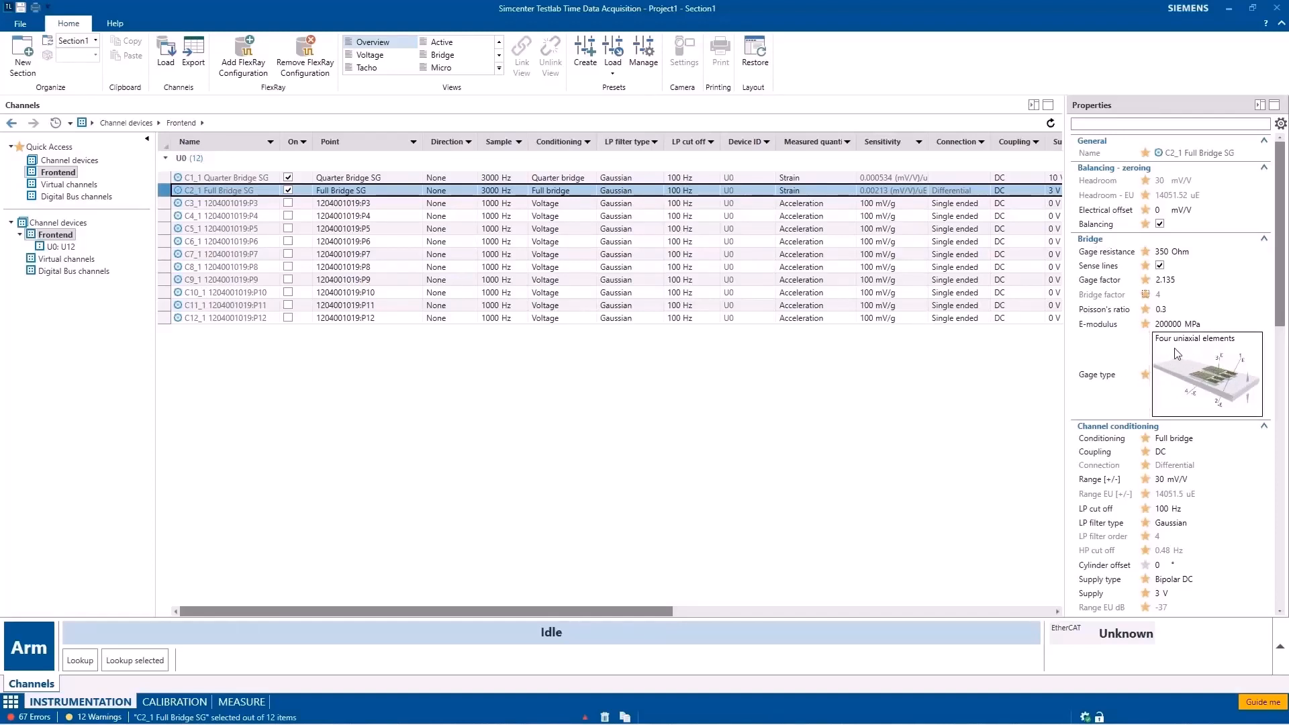
Try the temperature compensation and dual chevron four-element gage types for the Full Bridge SG channel, then return to Four uniaxial elements.
click(1215, 377)
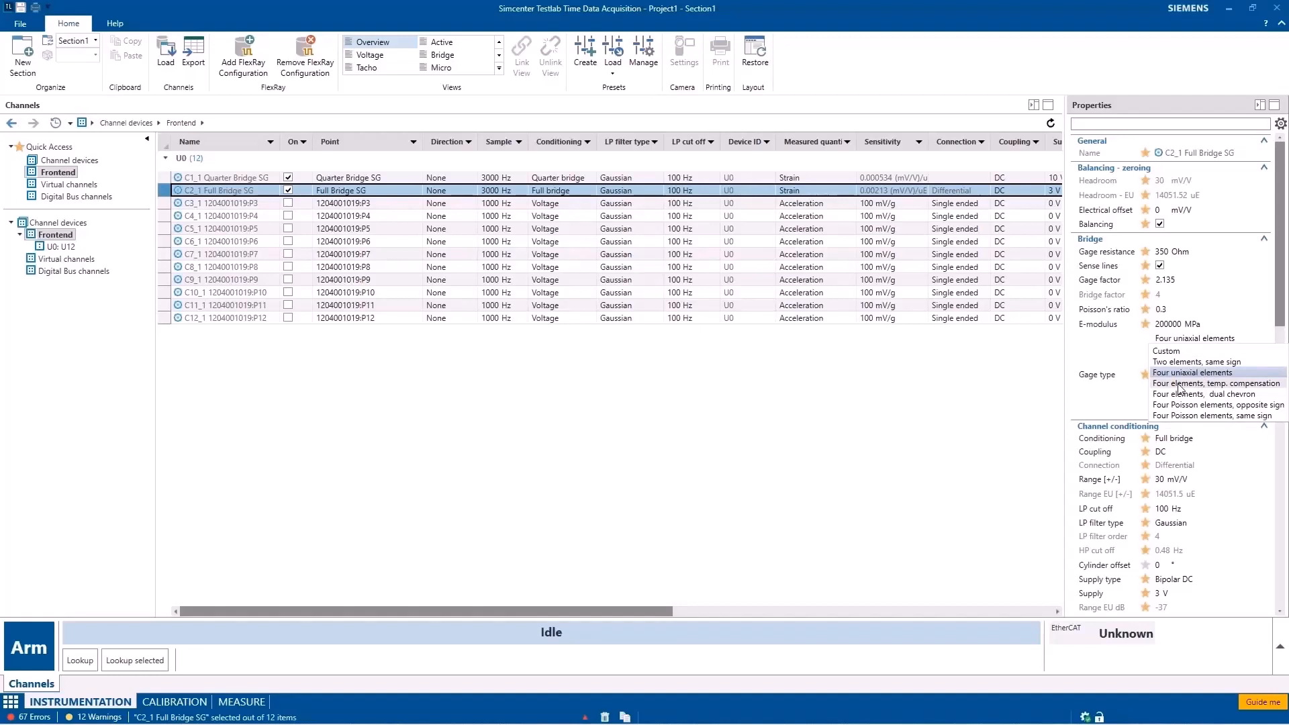
click(1249, 384)
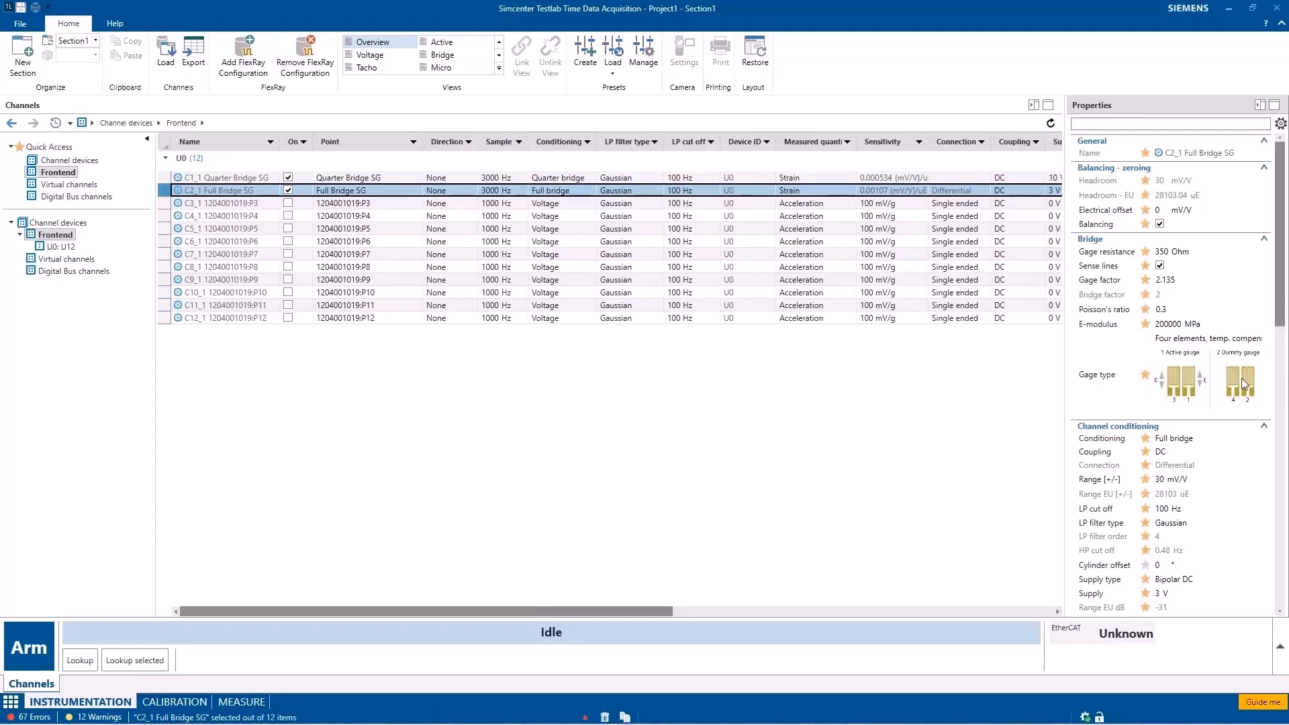
mouse_move(1118, 302)
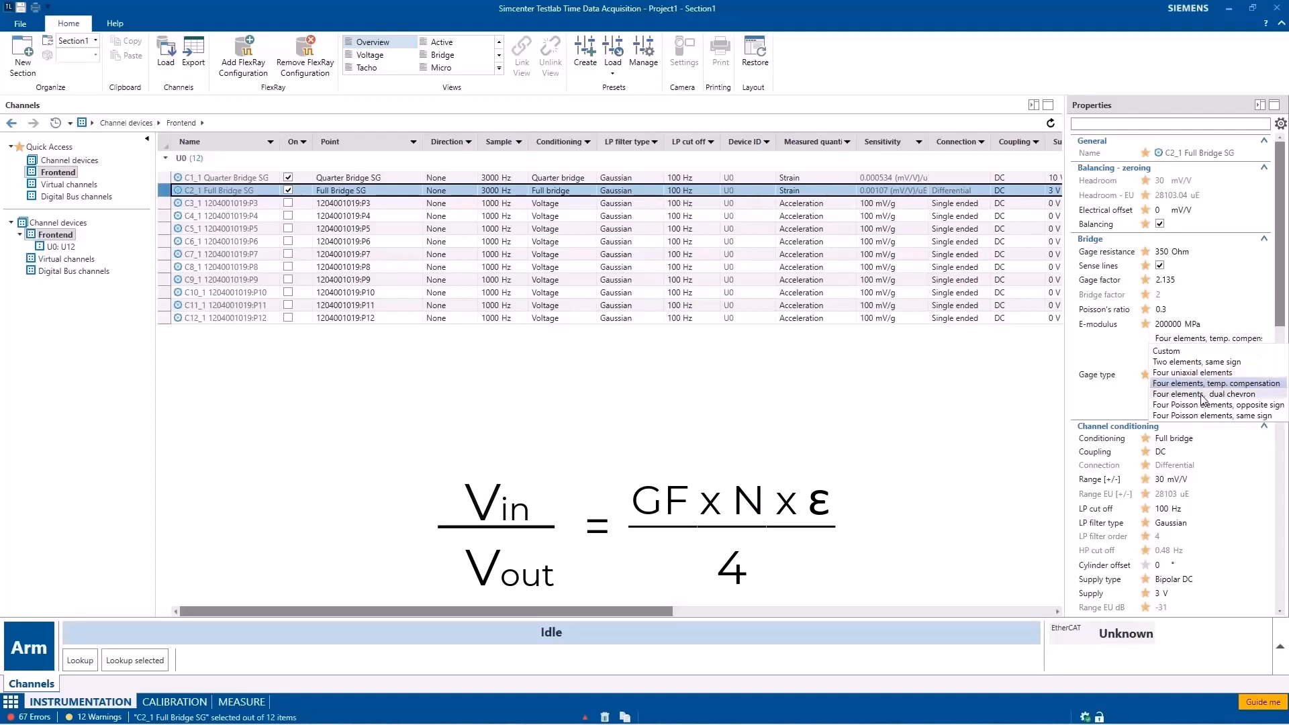
click(1203, 396)
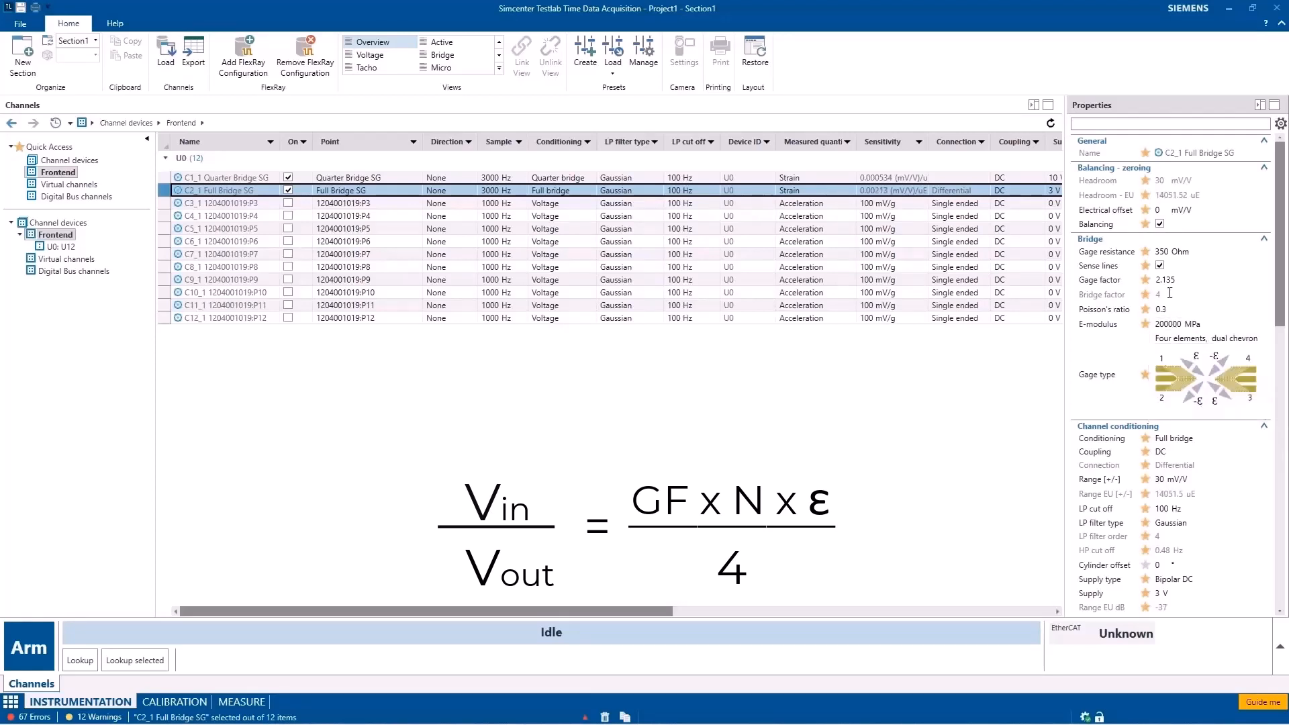
click(1176, 386)
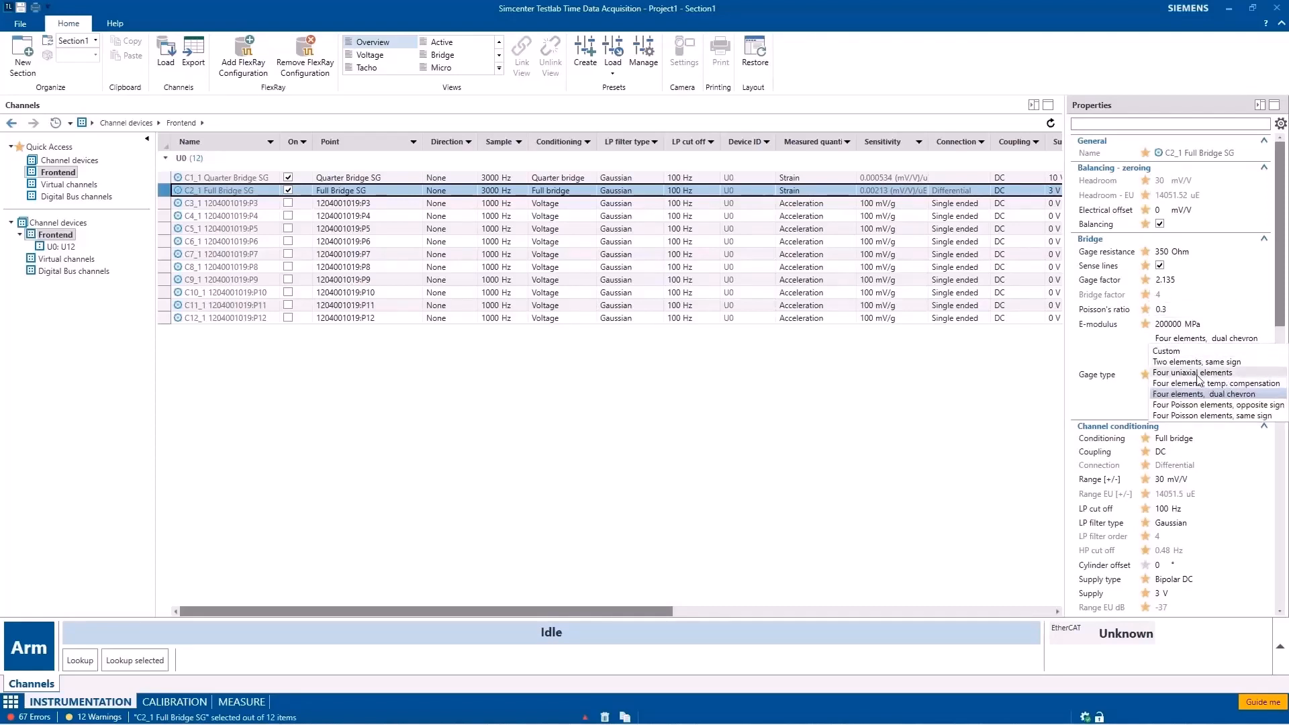
click(1197, 373)
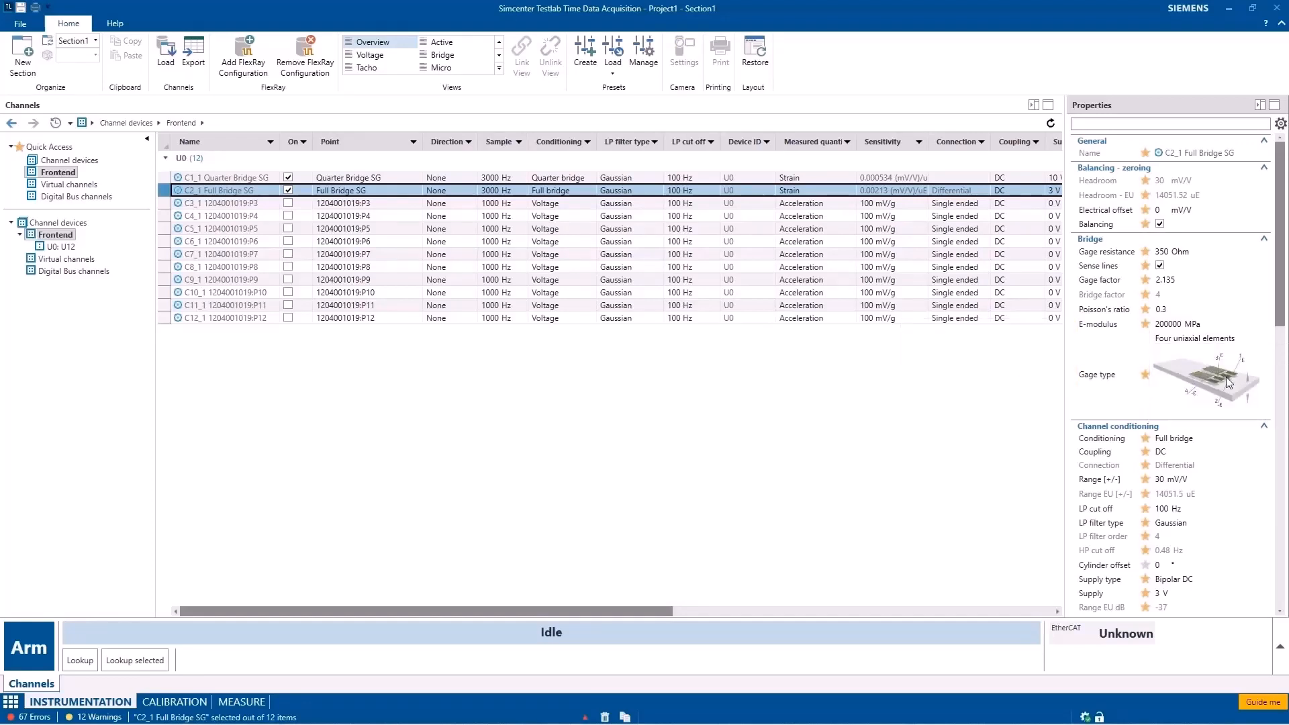
Review the Full Bridge SG channel's Poisson's ratio and keep it at 0.3.
click(1189, 309)
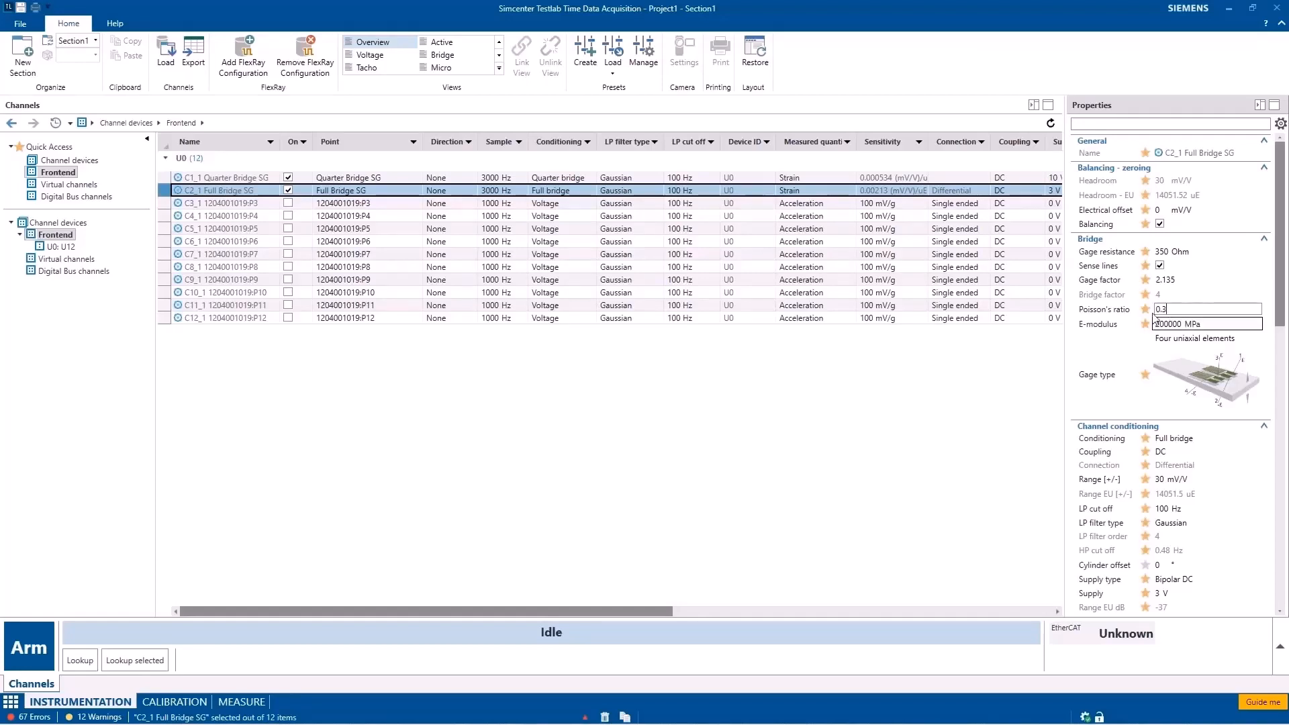
mouse_move(1112, 316)
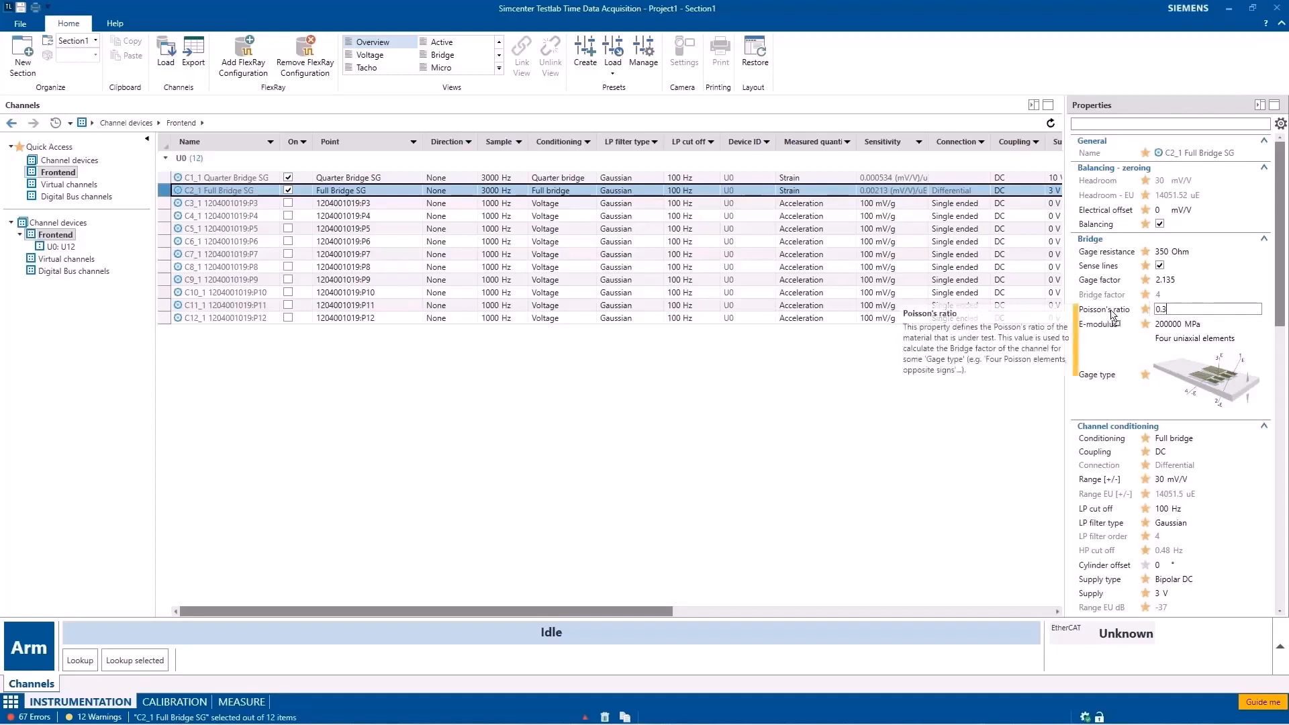
double_click(1186, 311)
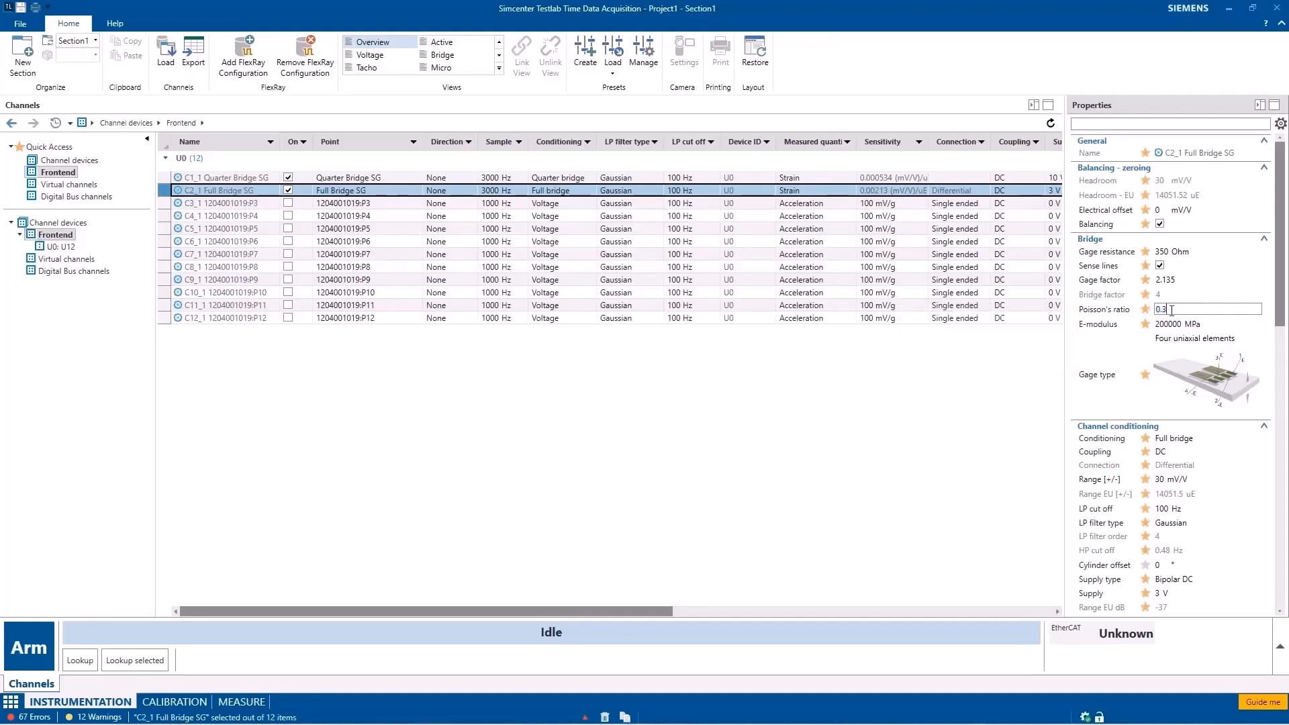
click(1170, 311)
double_click(1169, 312)
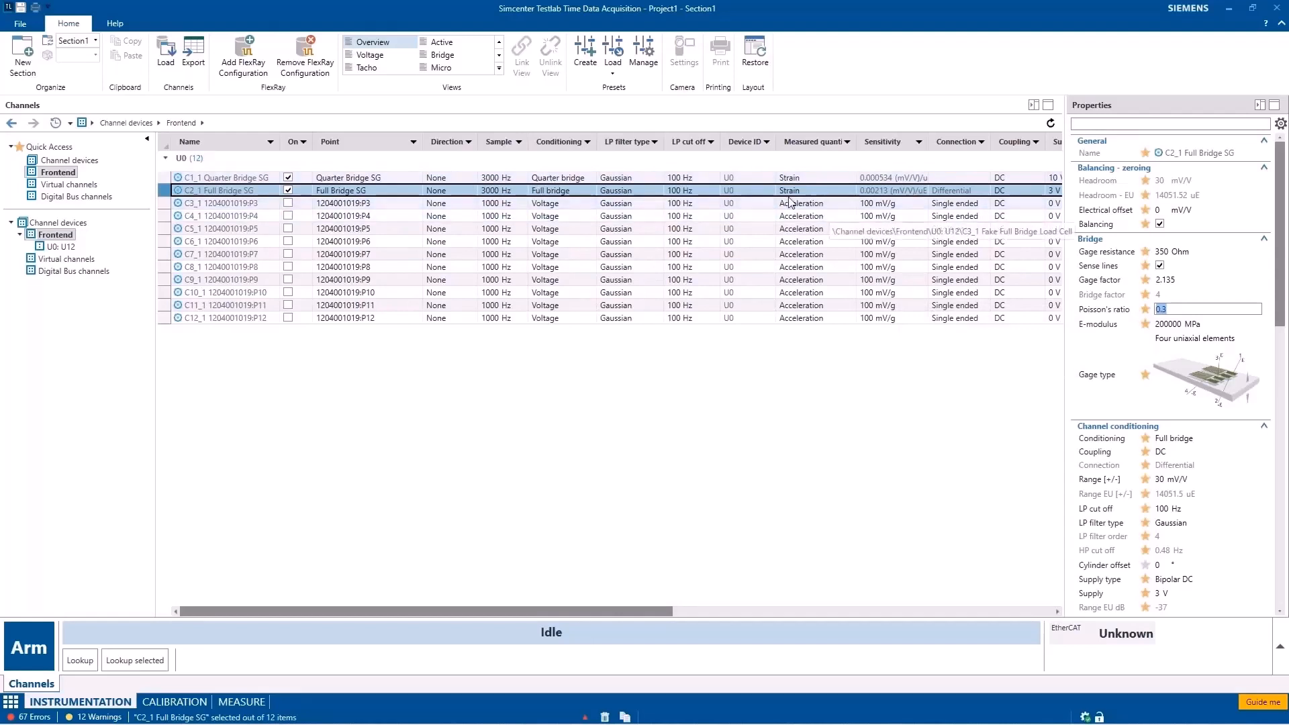
click(1217, 309)
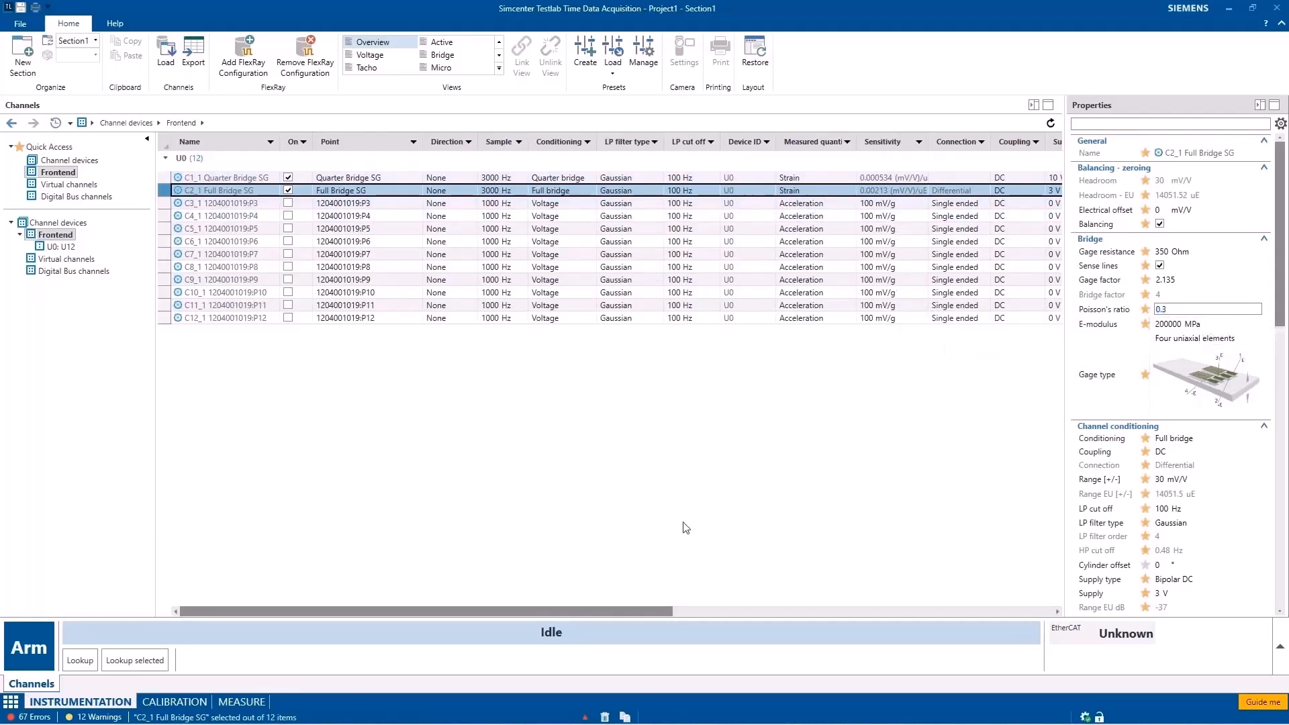
Arm the frontend to check the RMS values and signal levels of both strain gauge channels, and disarm it again.
drag(645, 612, 975, 611)
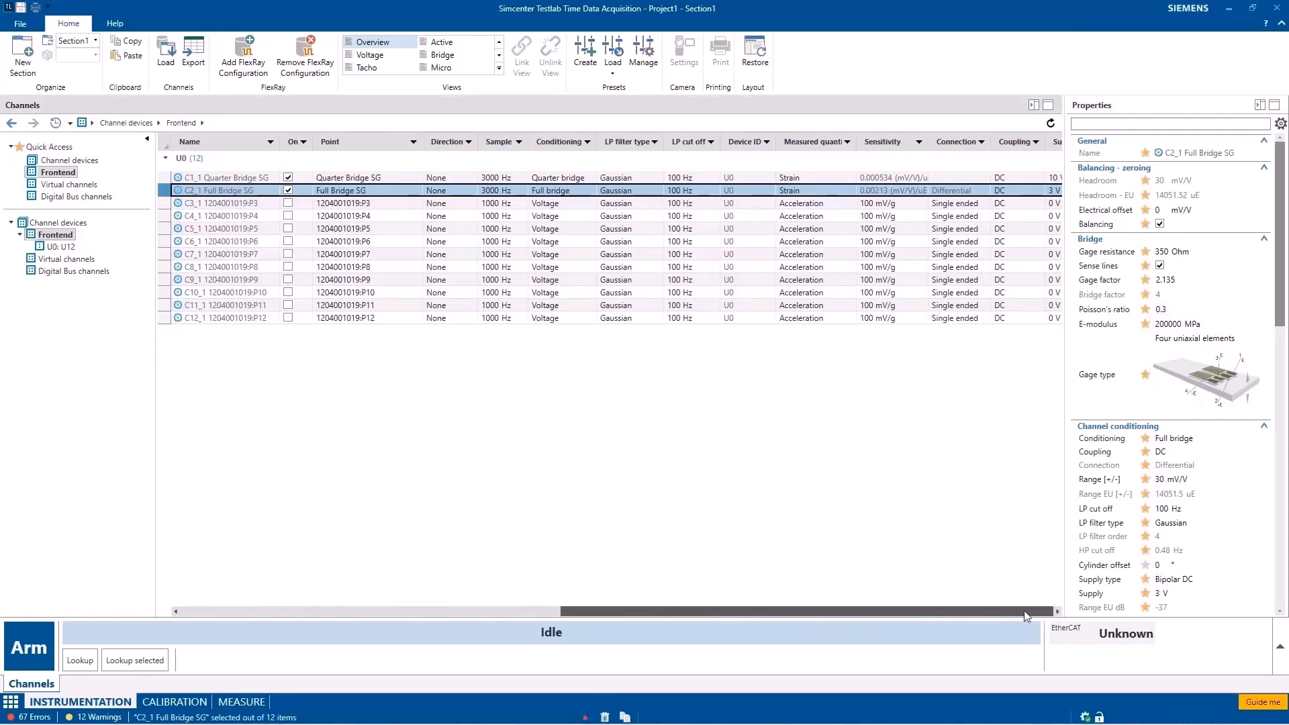
click(40, 648)
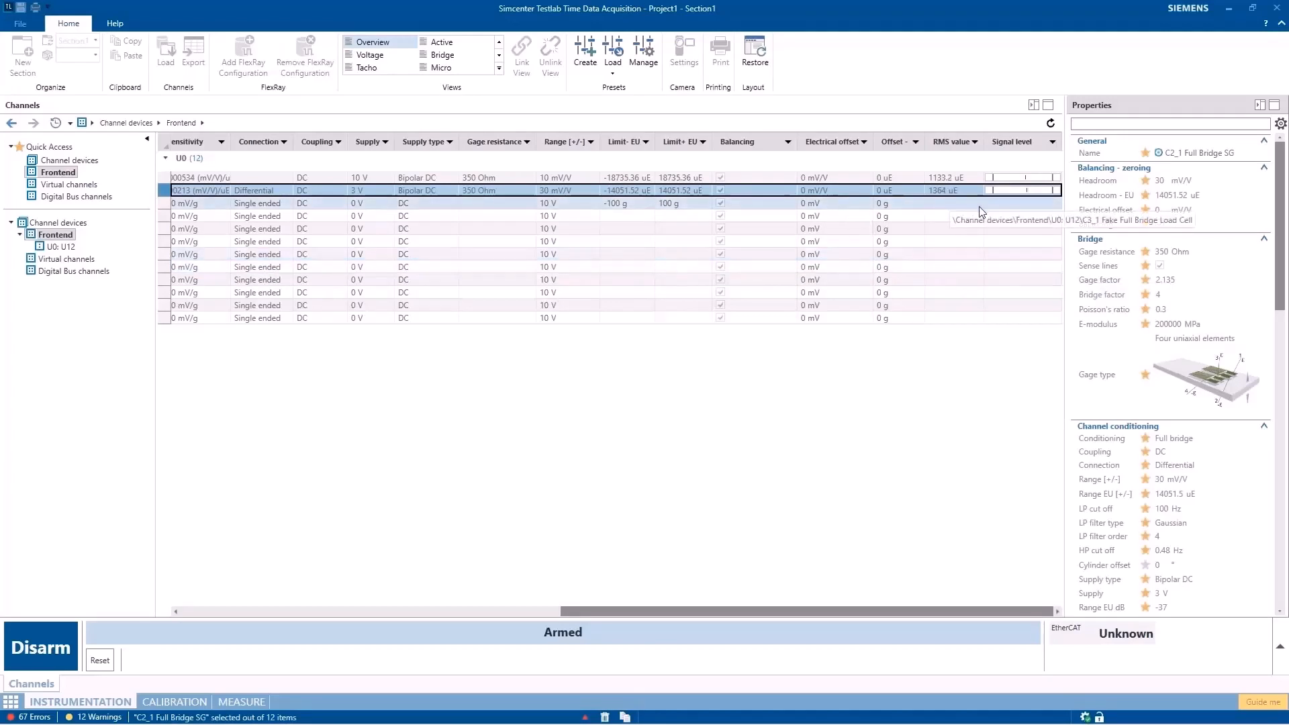
mouse_move(993, 201)
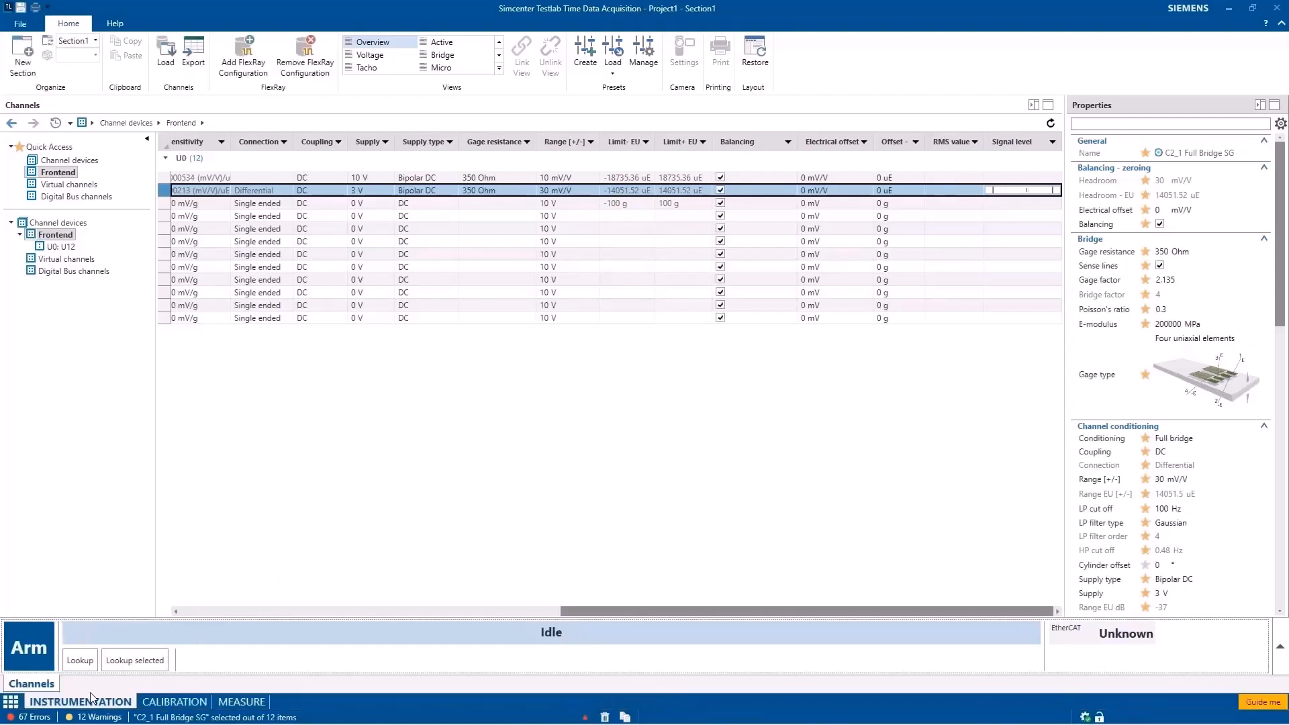
Open the offset calibration and select both the Quarter Bridge SG and Full Bridge SG channels for balancing.
click(173, 704)
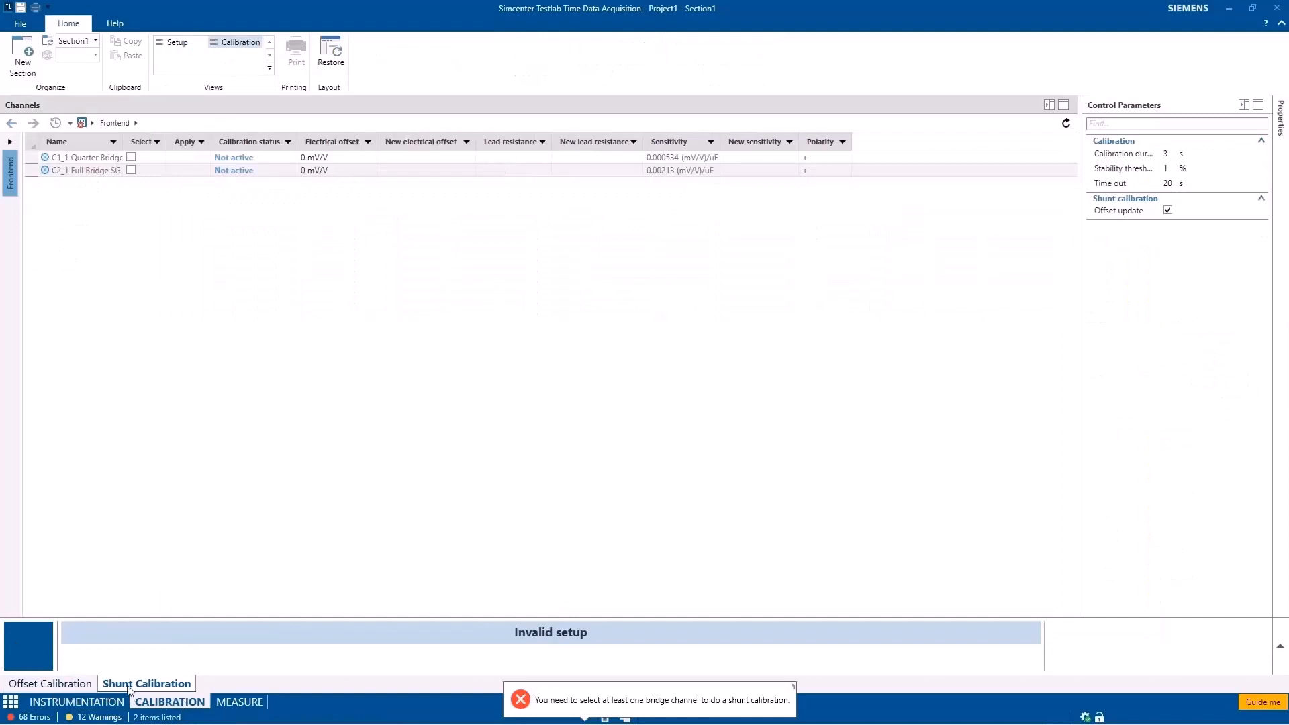
click(80, 685)
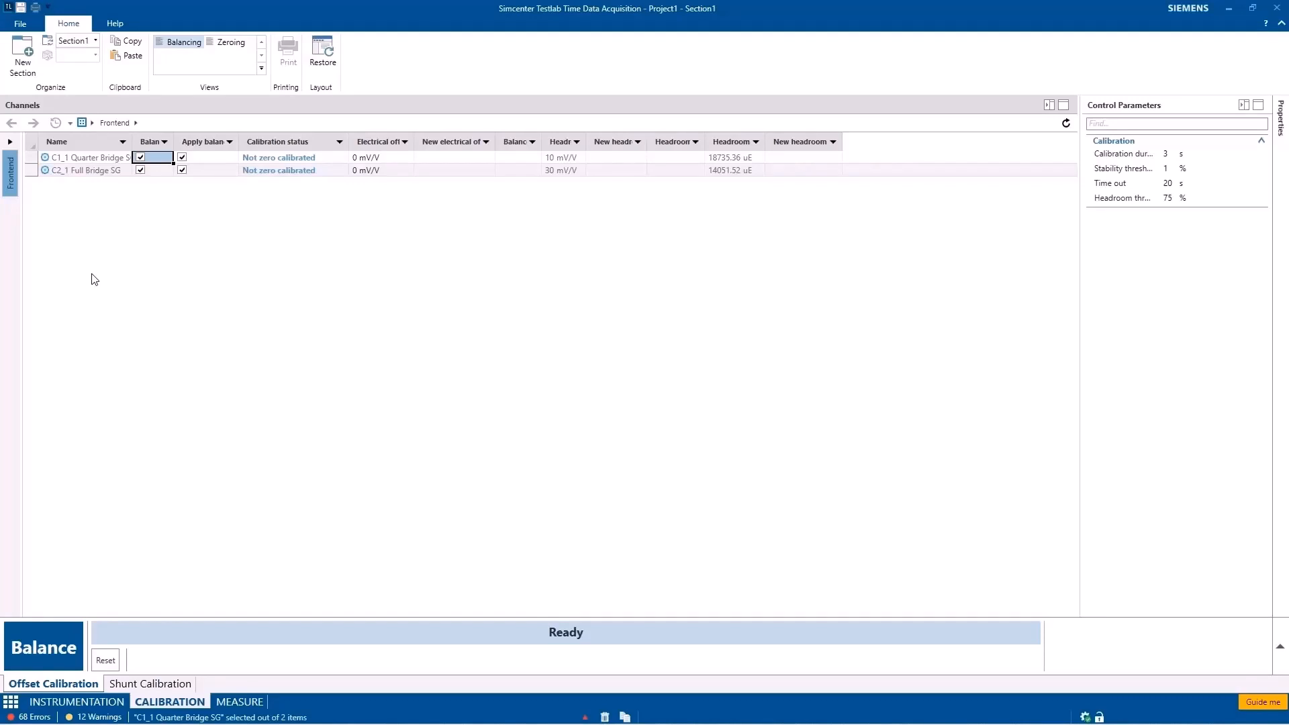
click(141, 157)
click(141, 170)
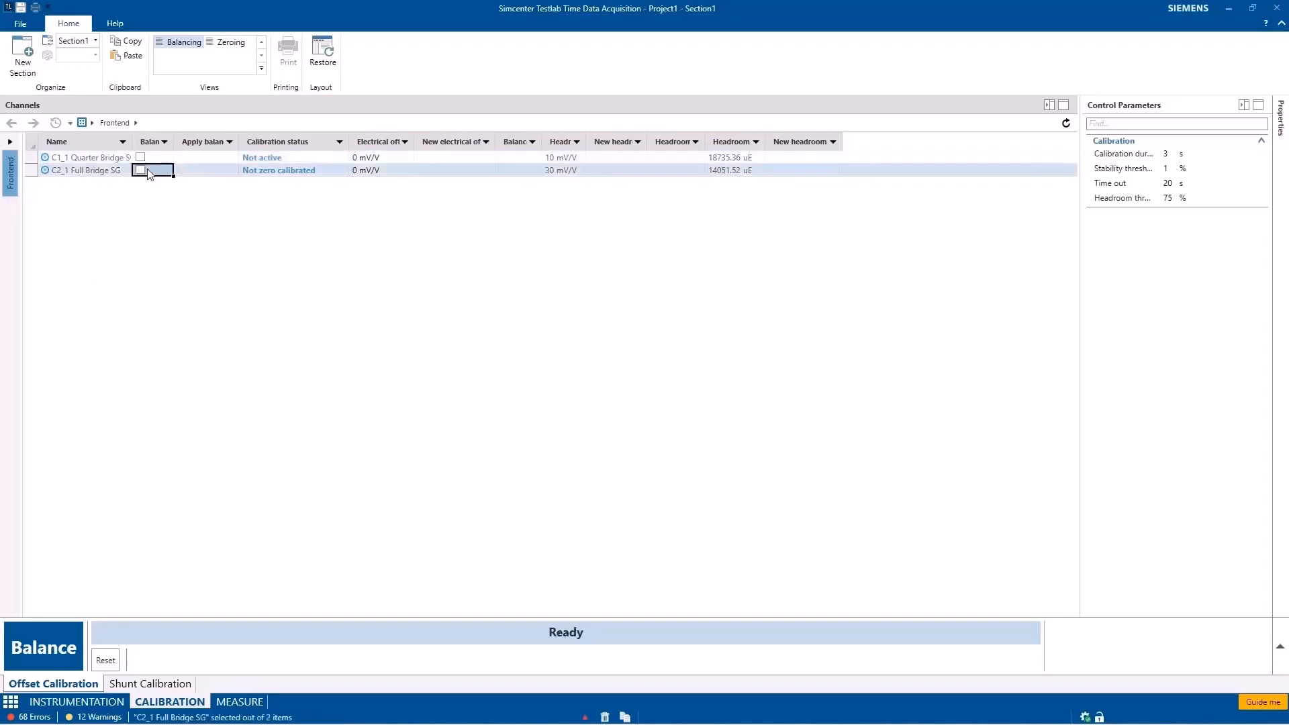
click(140, 157)
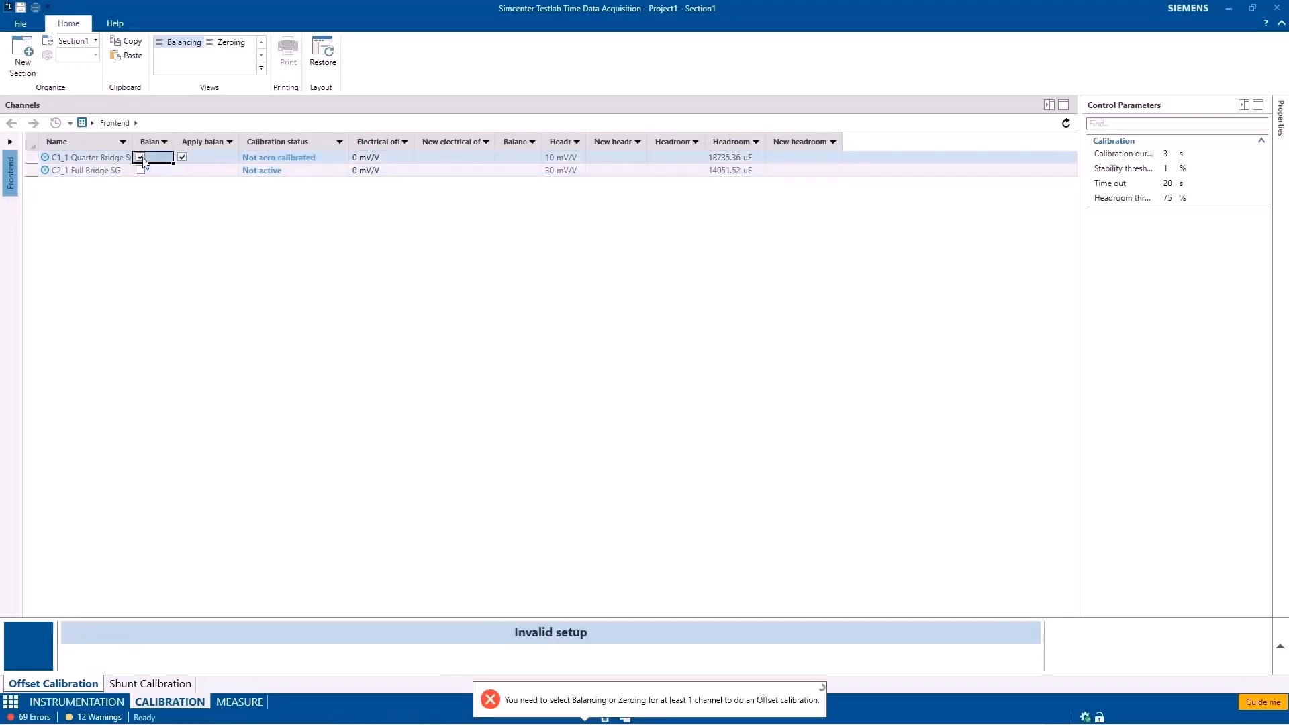
click(141, 171)
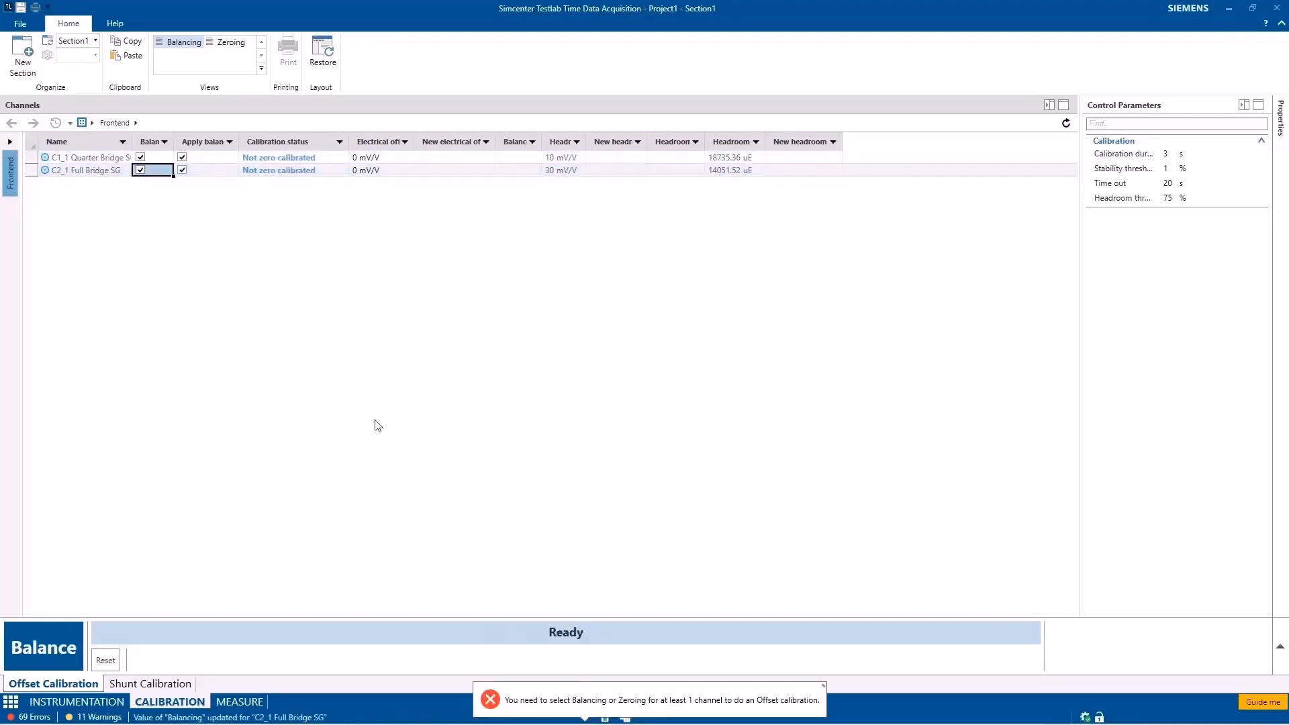
Balance both strain gauge channels, widen the electrical offset columns for reading, and apply the new offsets.
click(50, 649)
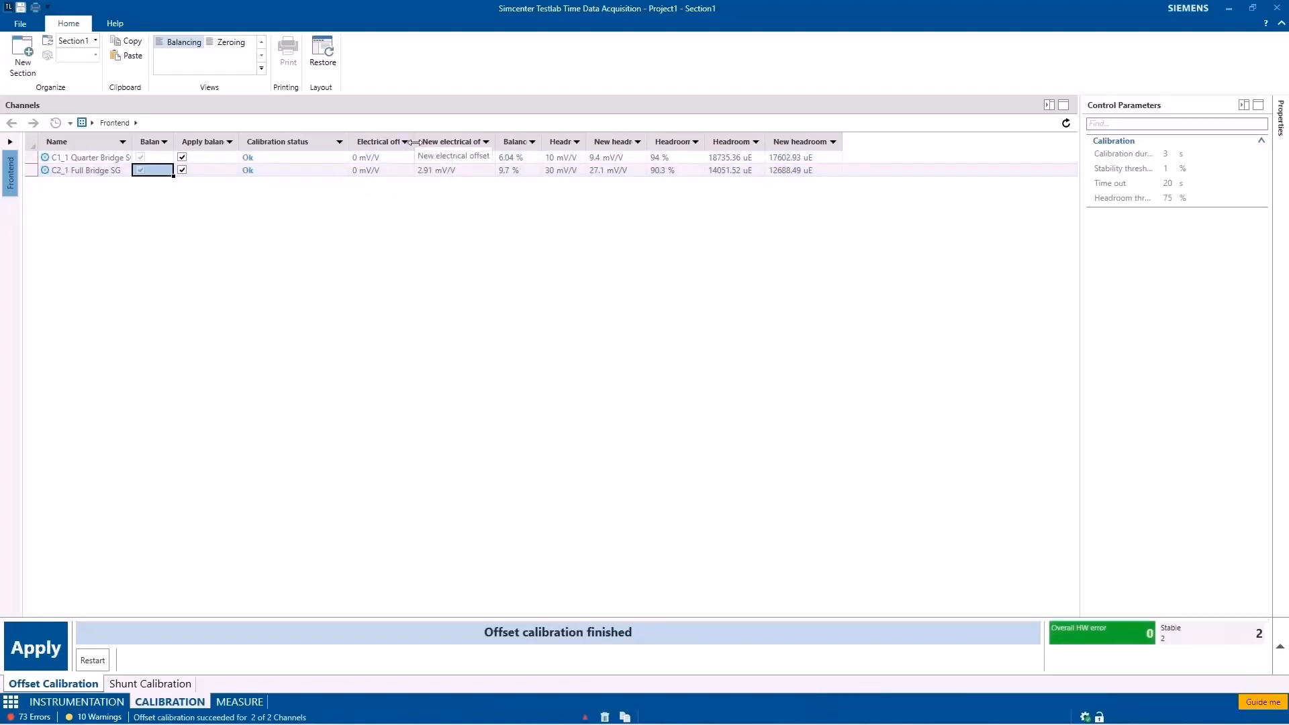
drag(415, 142, 437, 142)
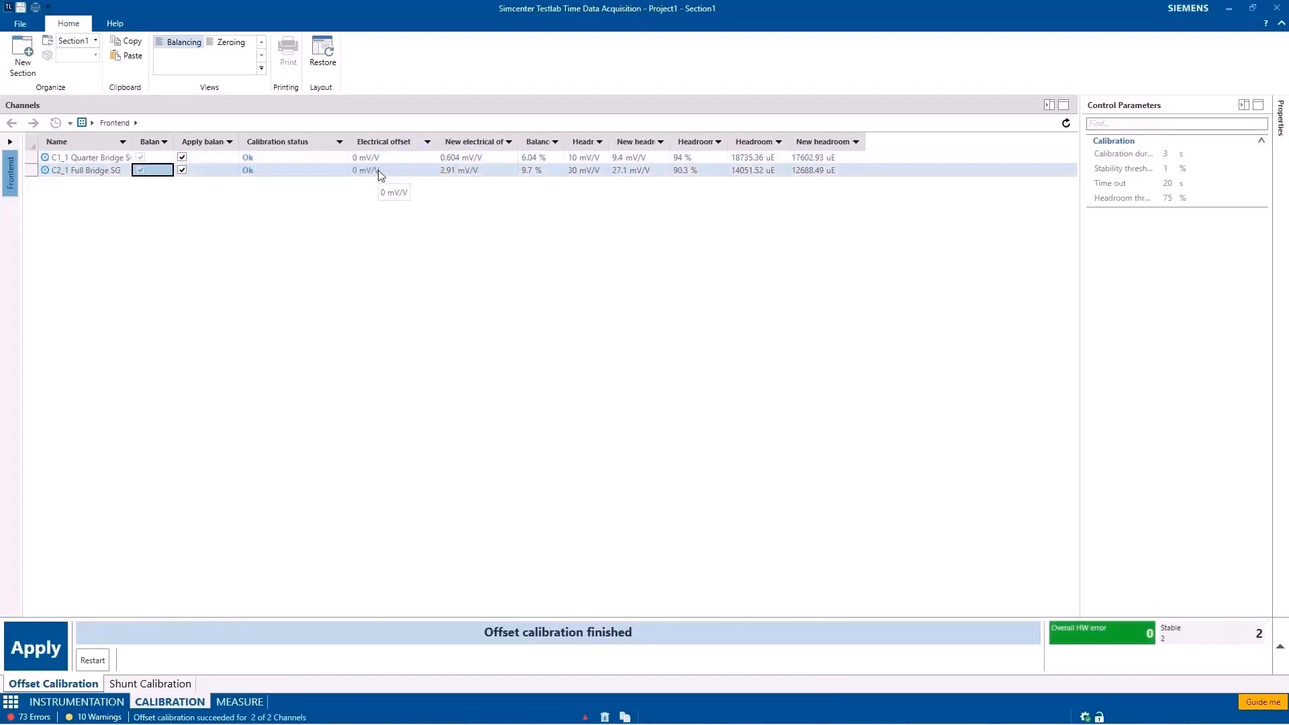
drag(520, 141, 530, 142)
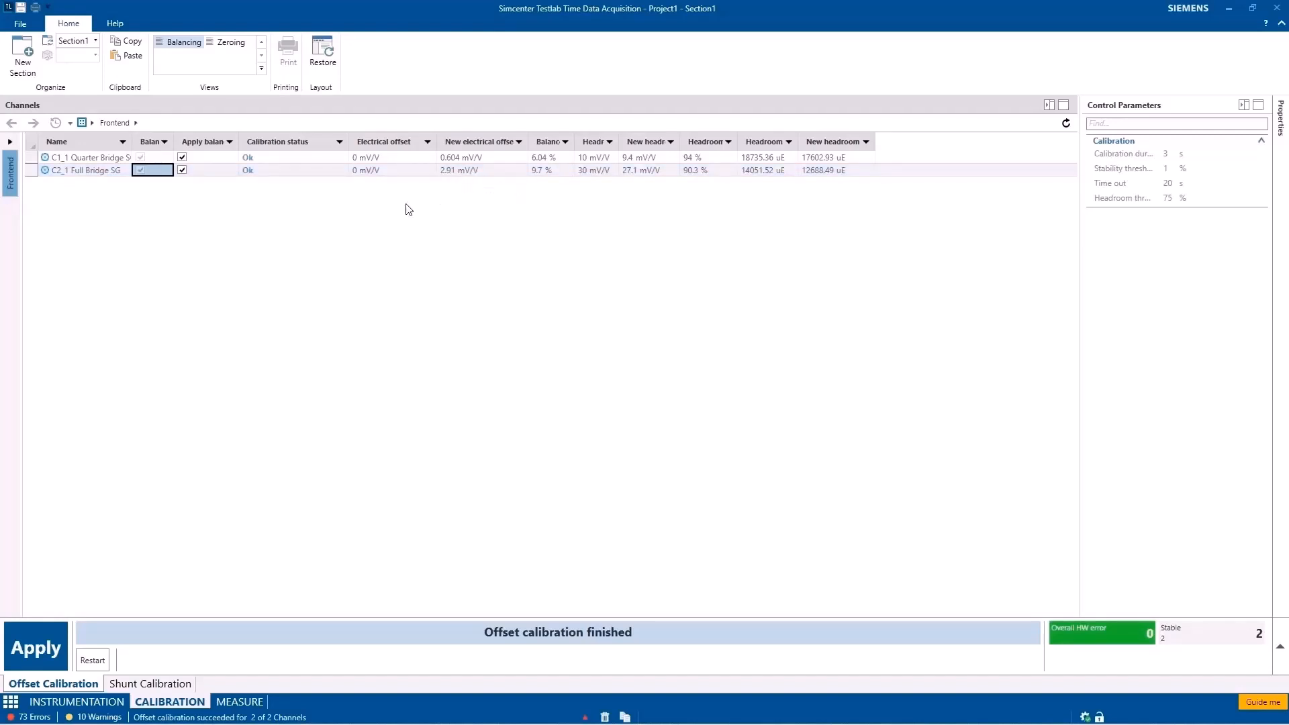
click(47, 649)
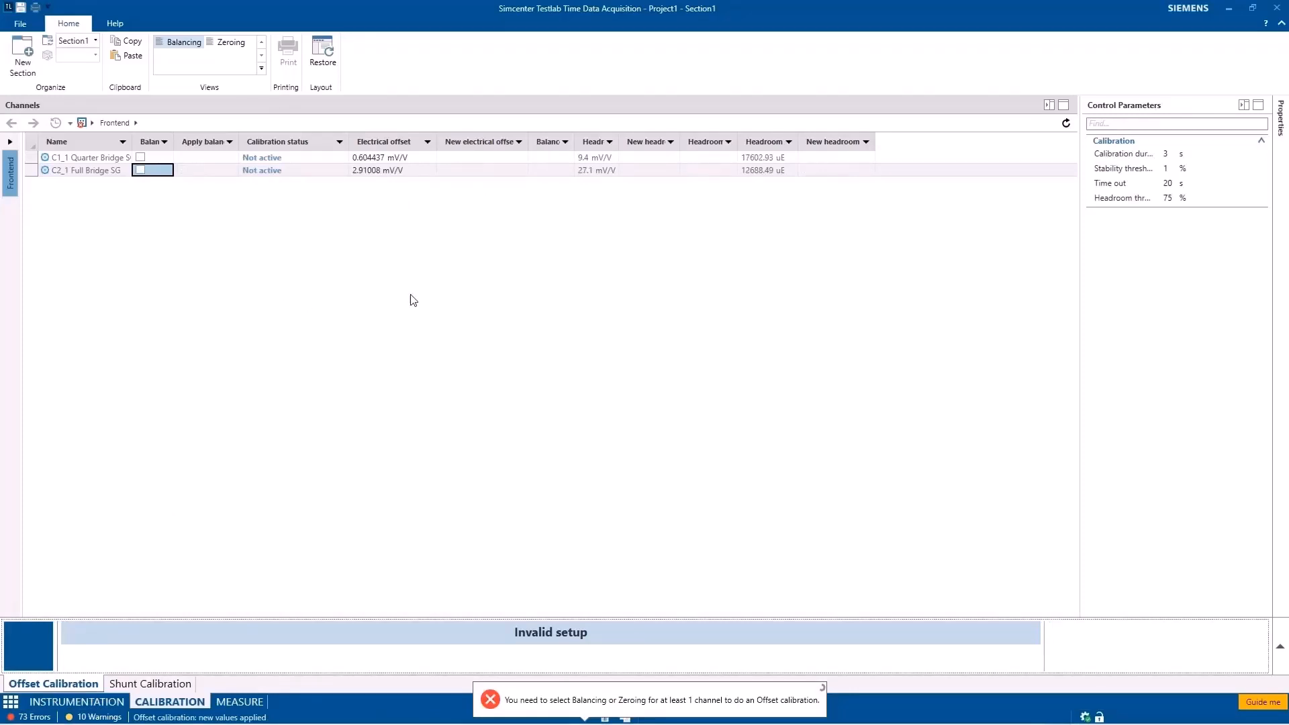
Select the Quarter Bridge SG channel for shunt calibration and disable the sense lines on both strain gauge channels.
click(138, 687)
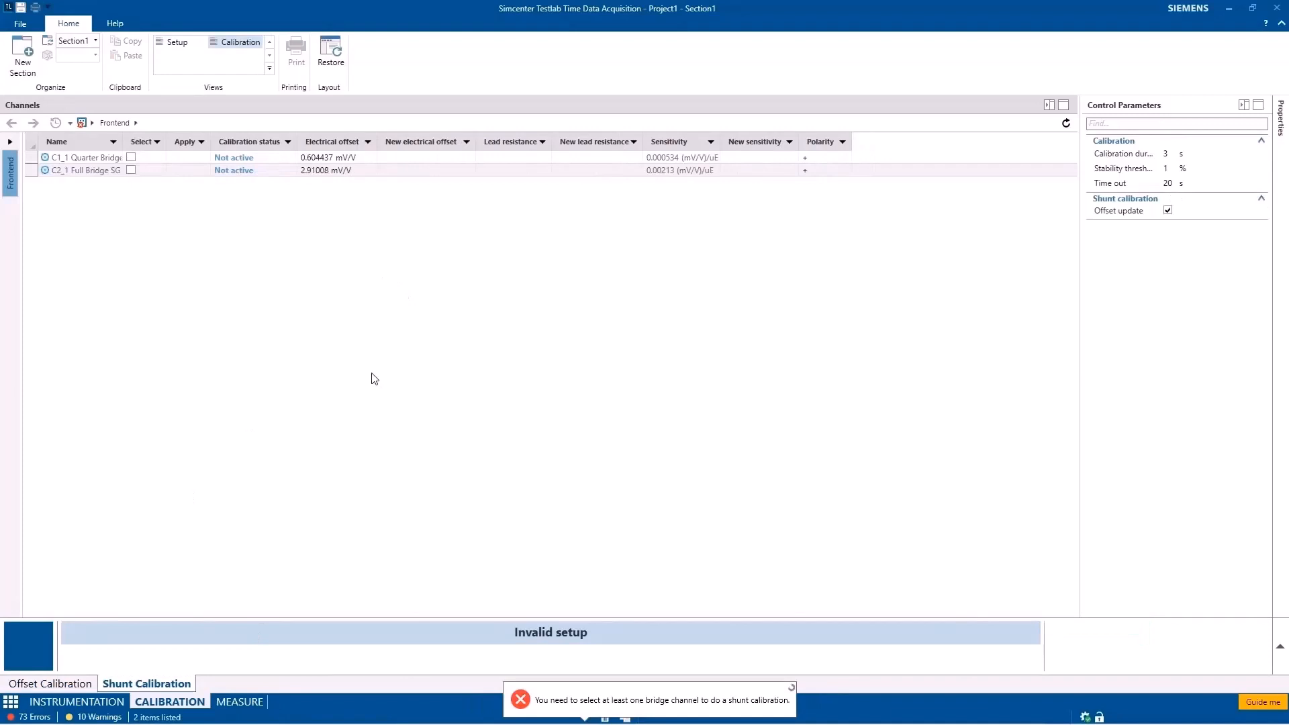
click(130, 158)
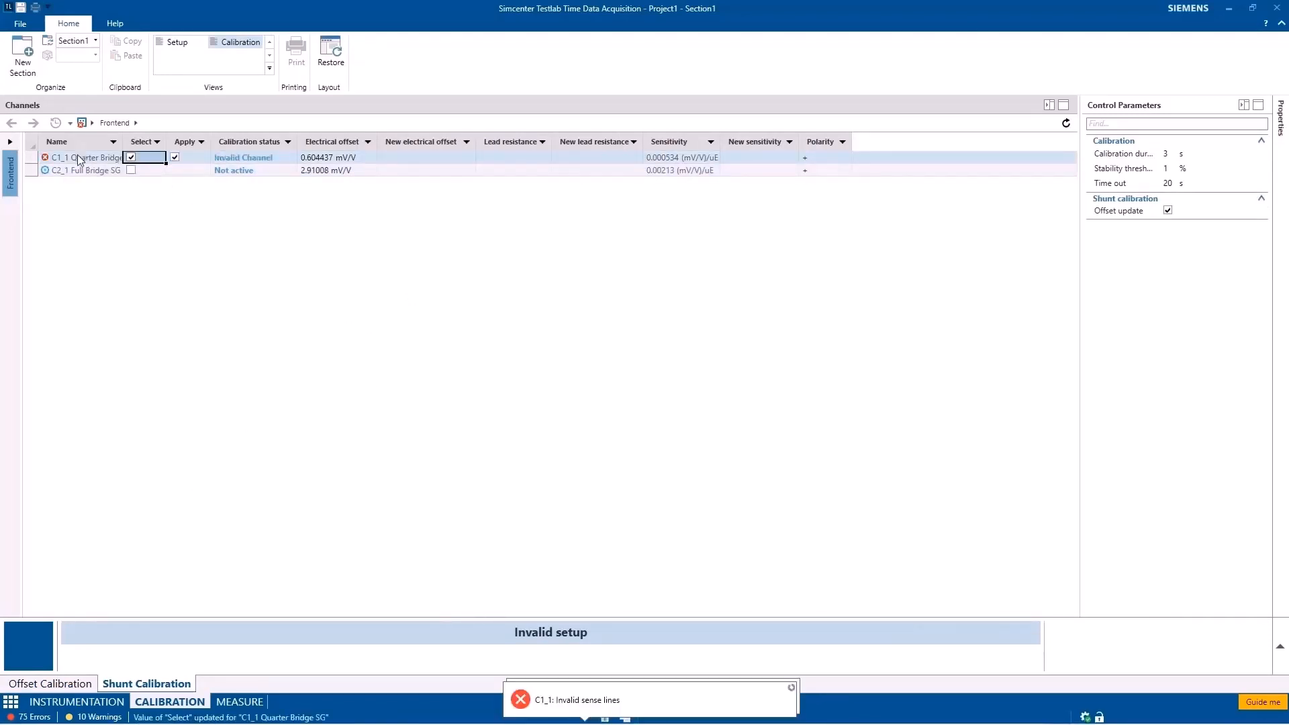
click(176, 42)
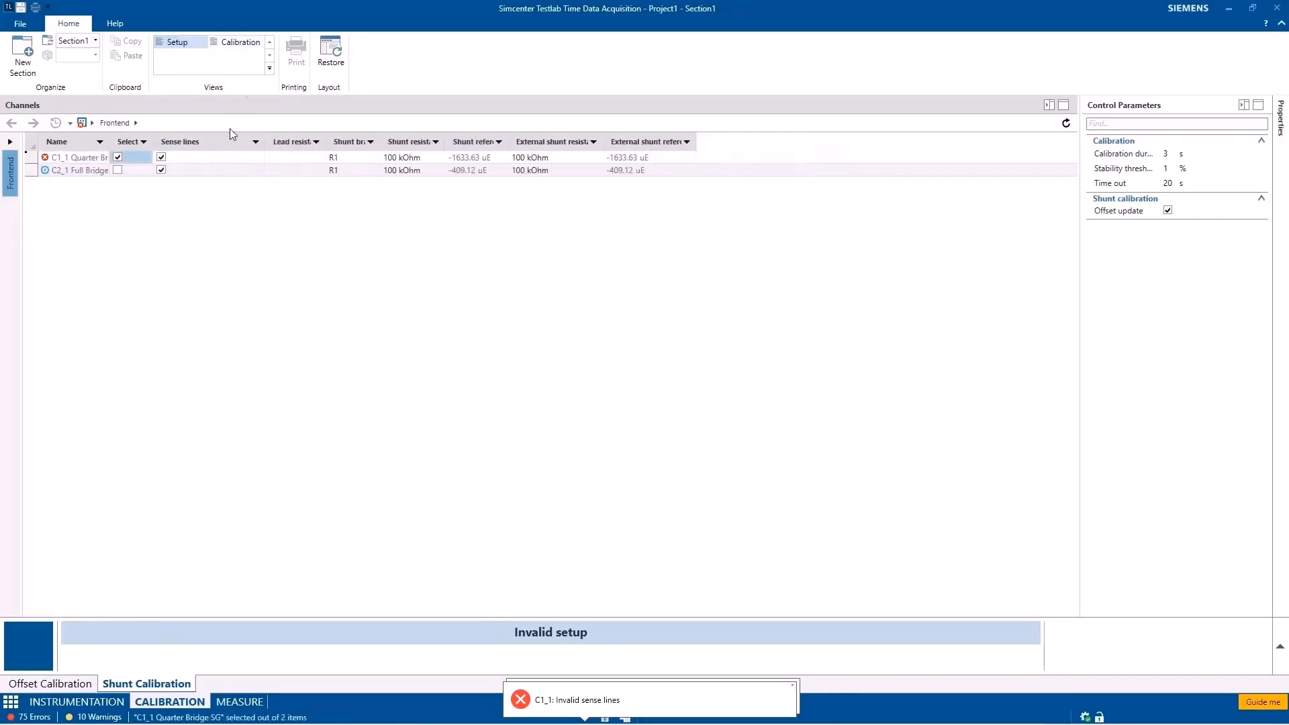
click(161, 157)
click(161, 169)
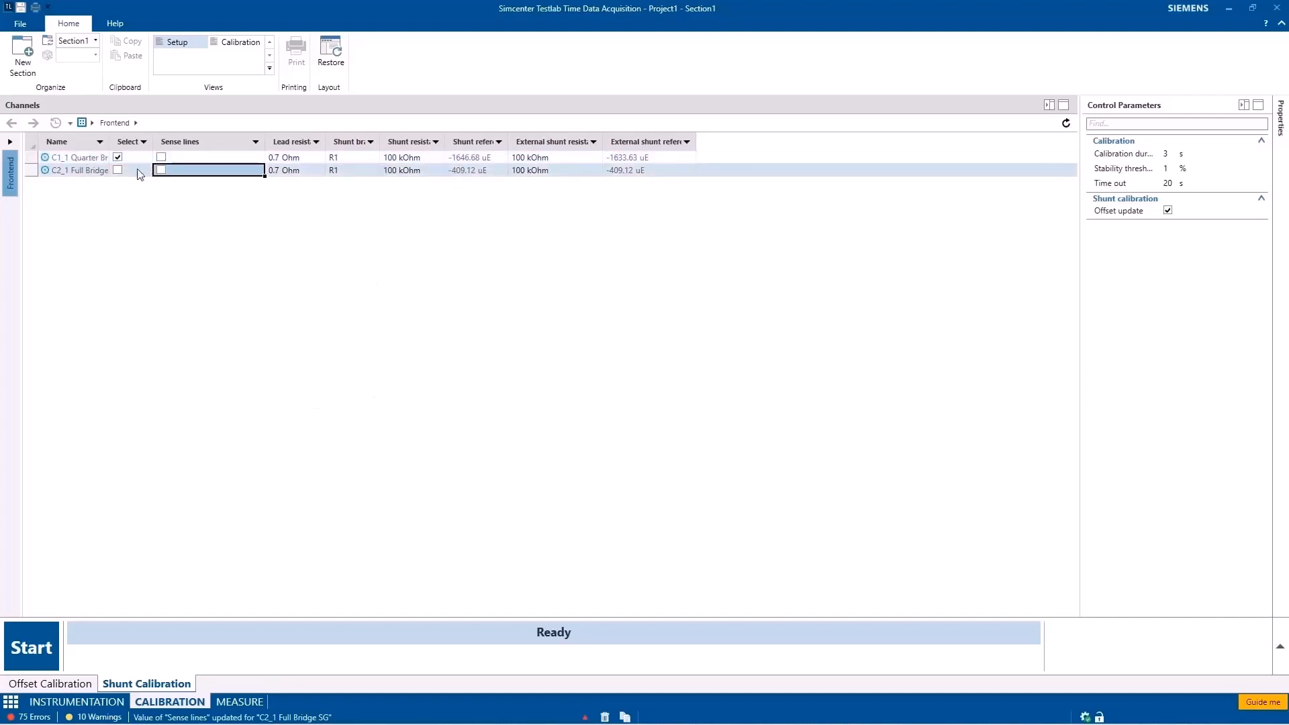
Run the shunt calibration of the Quarter Bridge SG channel, review its results, and apply the new values.
click(39, 649)
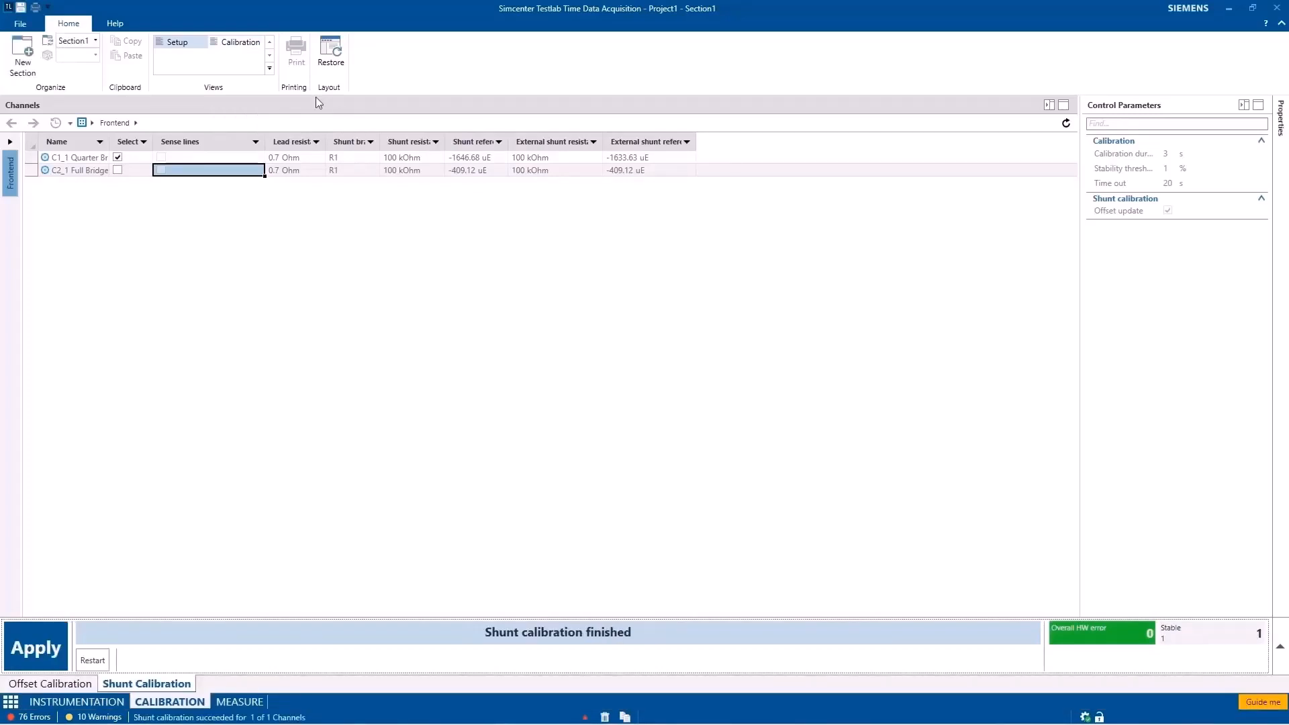
click(237, 42)
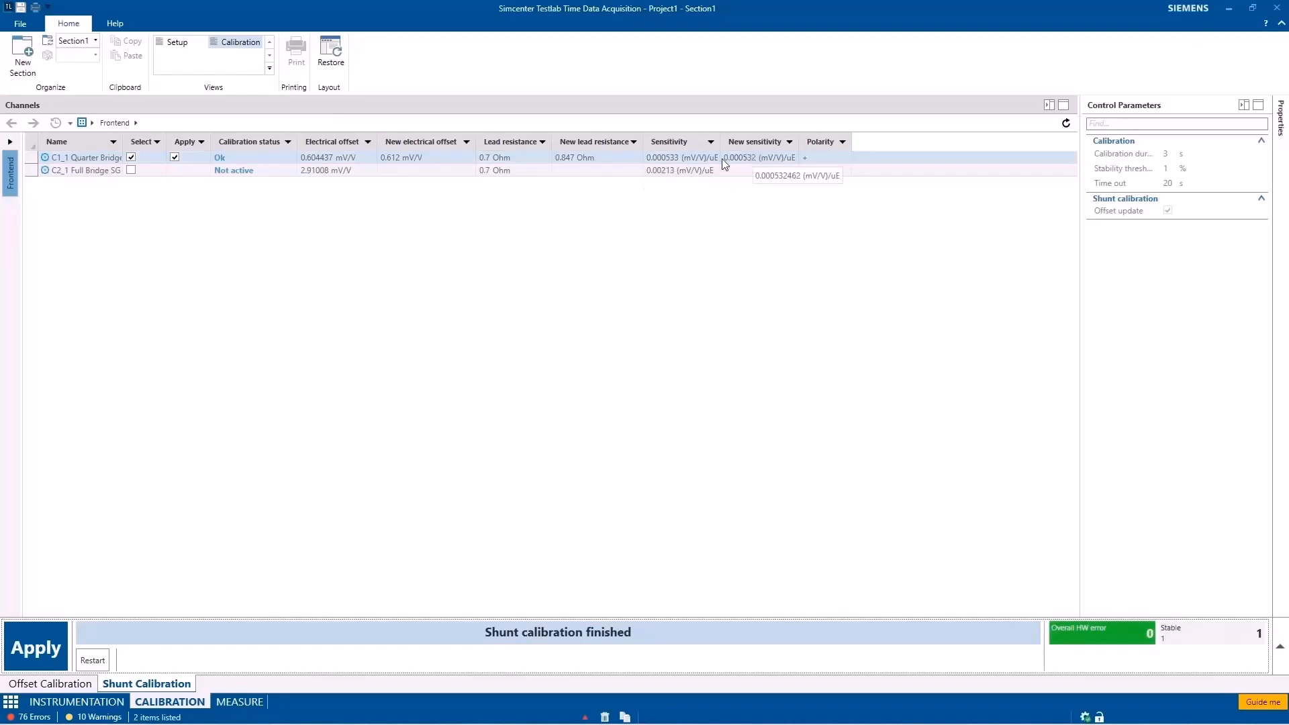
click(43, 650)
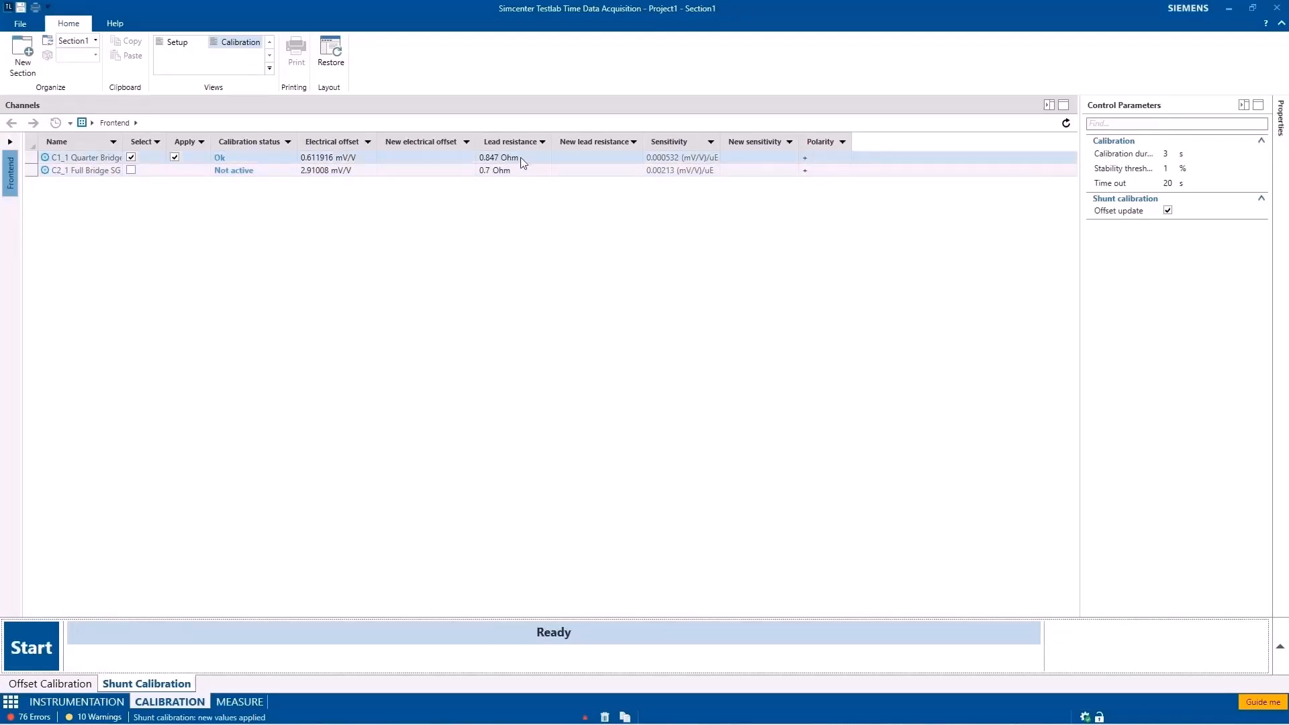
mouse_move(521, 157)
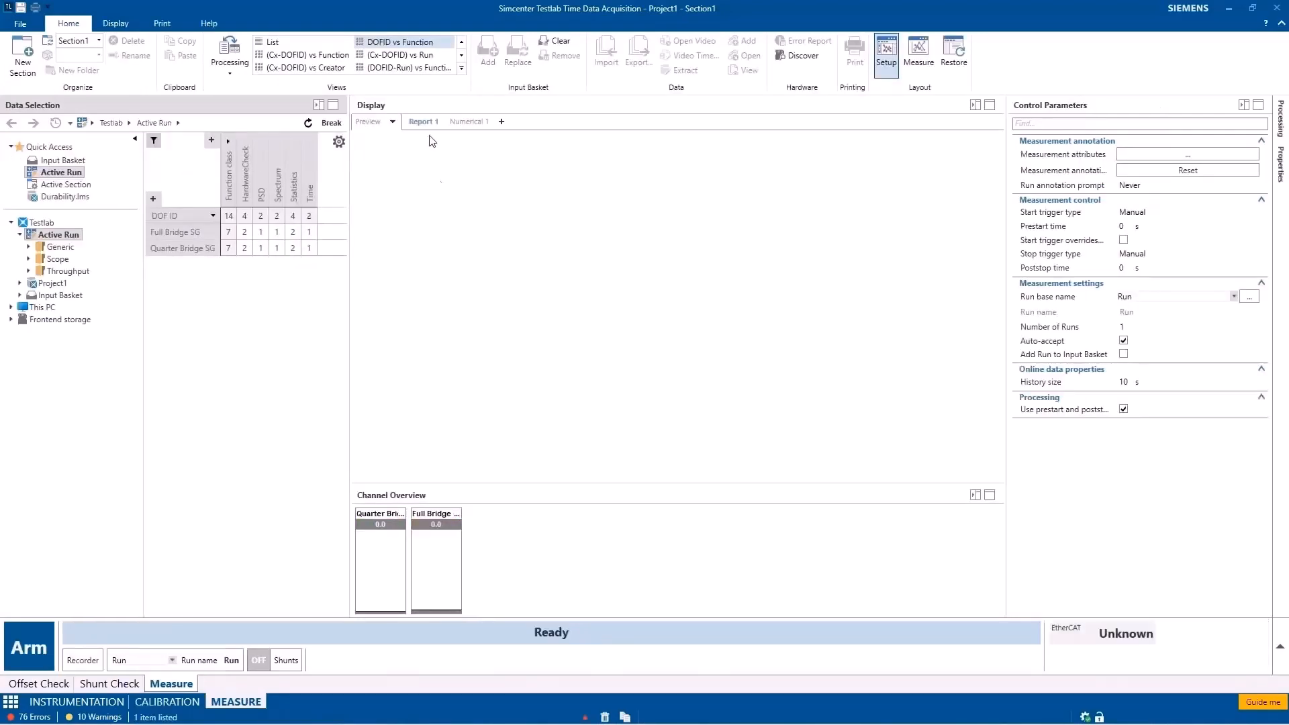
Arm the measurement, preview the time signals of the Full Bridge SG and Quarter Bridge SG channels, and disarm it.
click(26, 654)
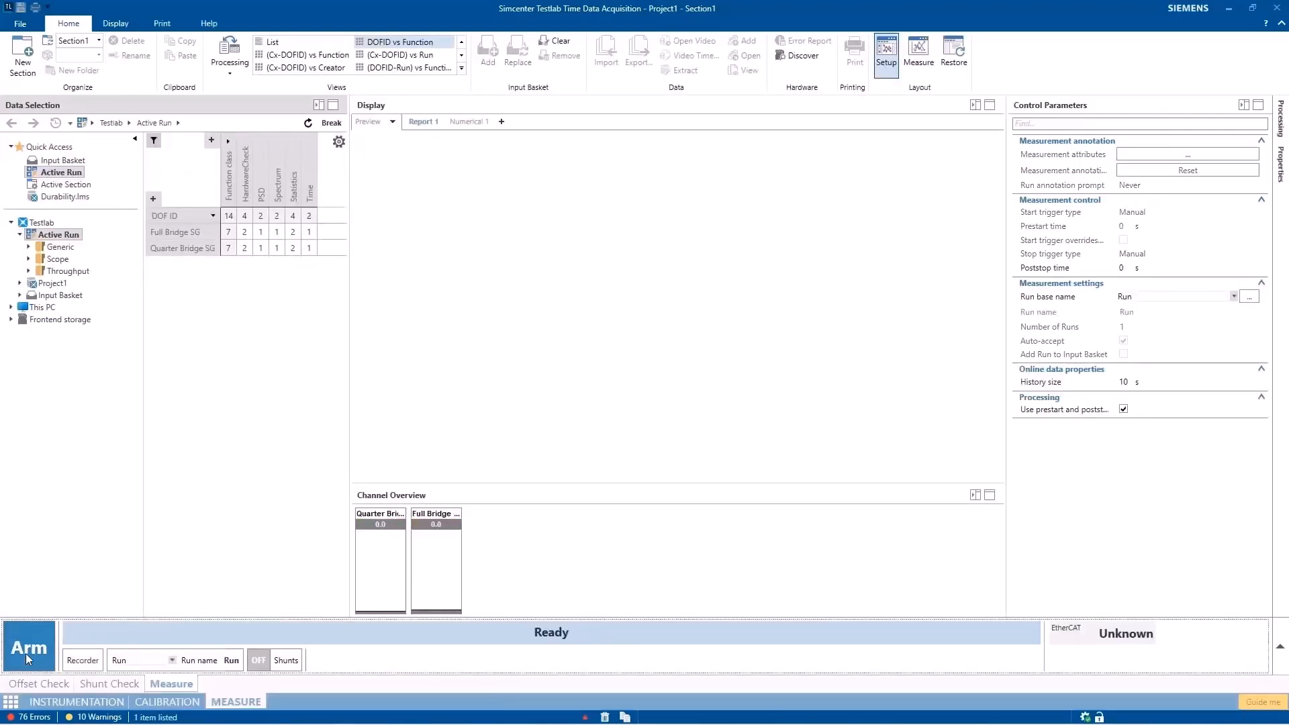
click(313, 235)
ctrl+click(311, 250)
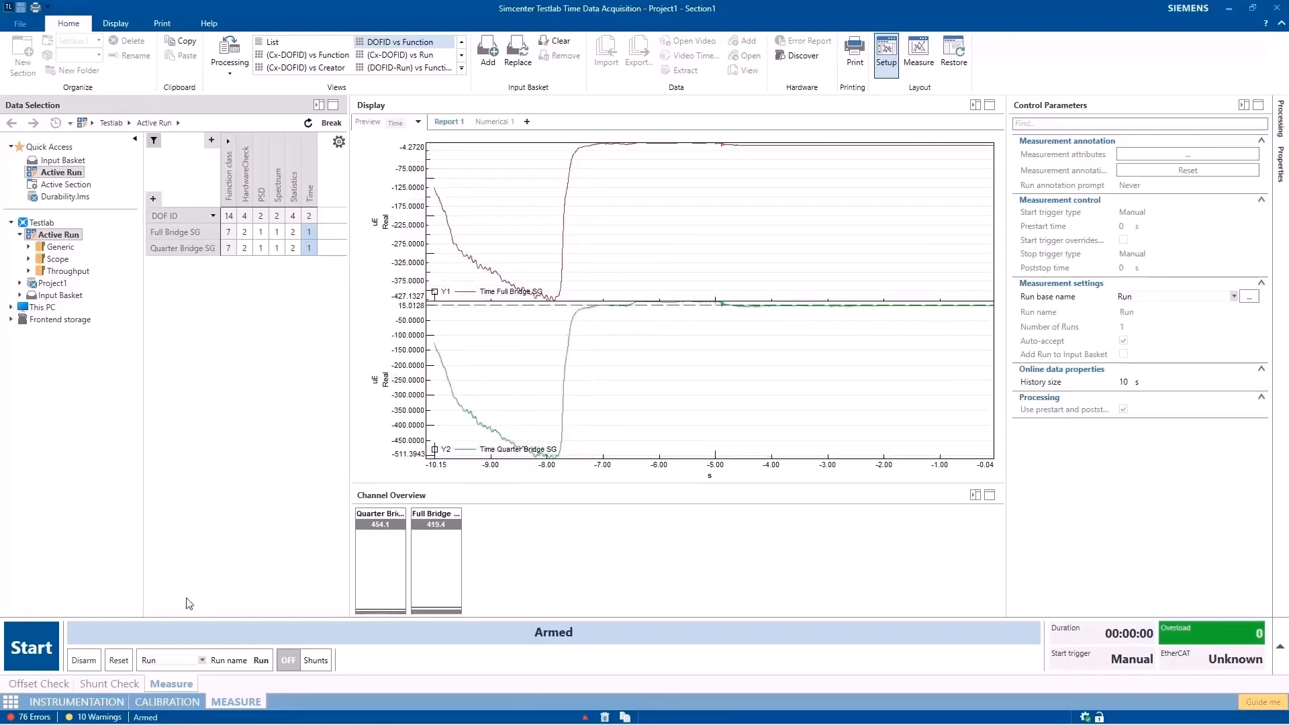
click(84, 659)
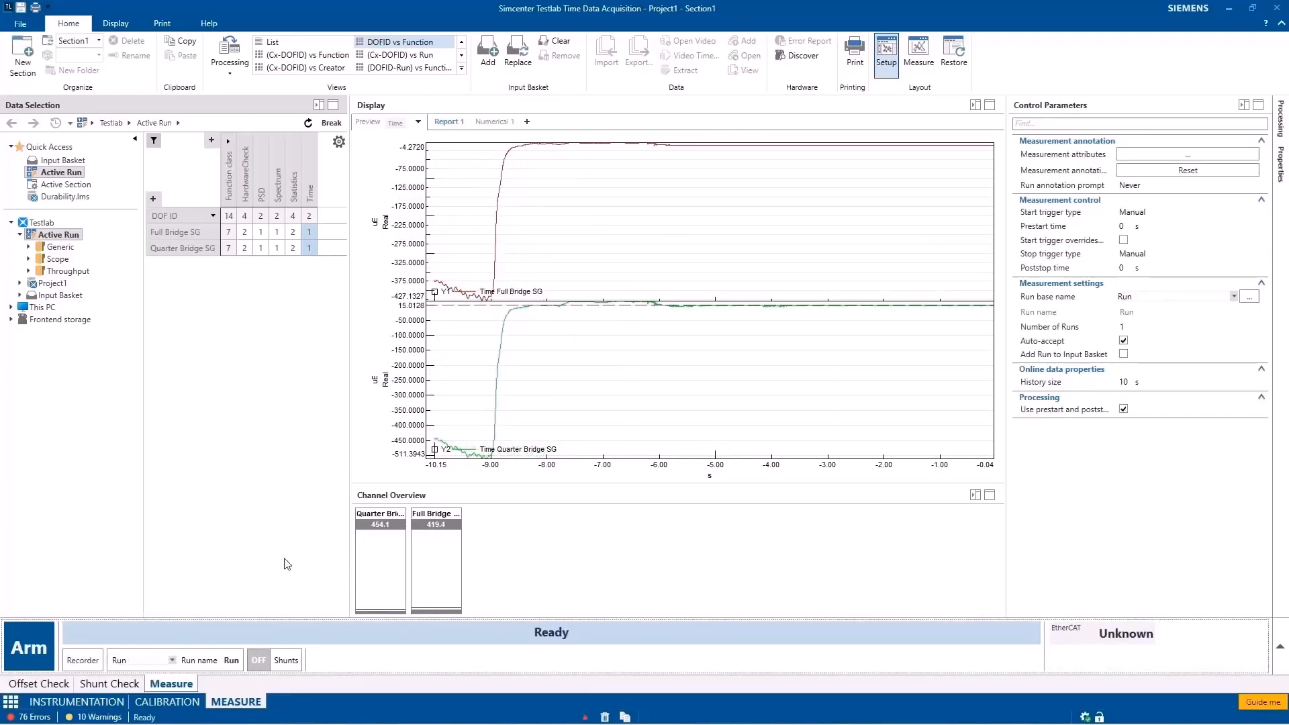
Run the offset balance check on both strain gauge channels and apply the new electrical offsets.
click(57, 684)
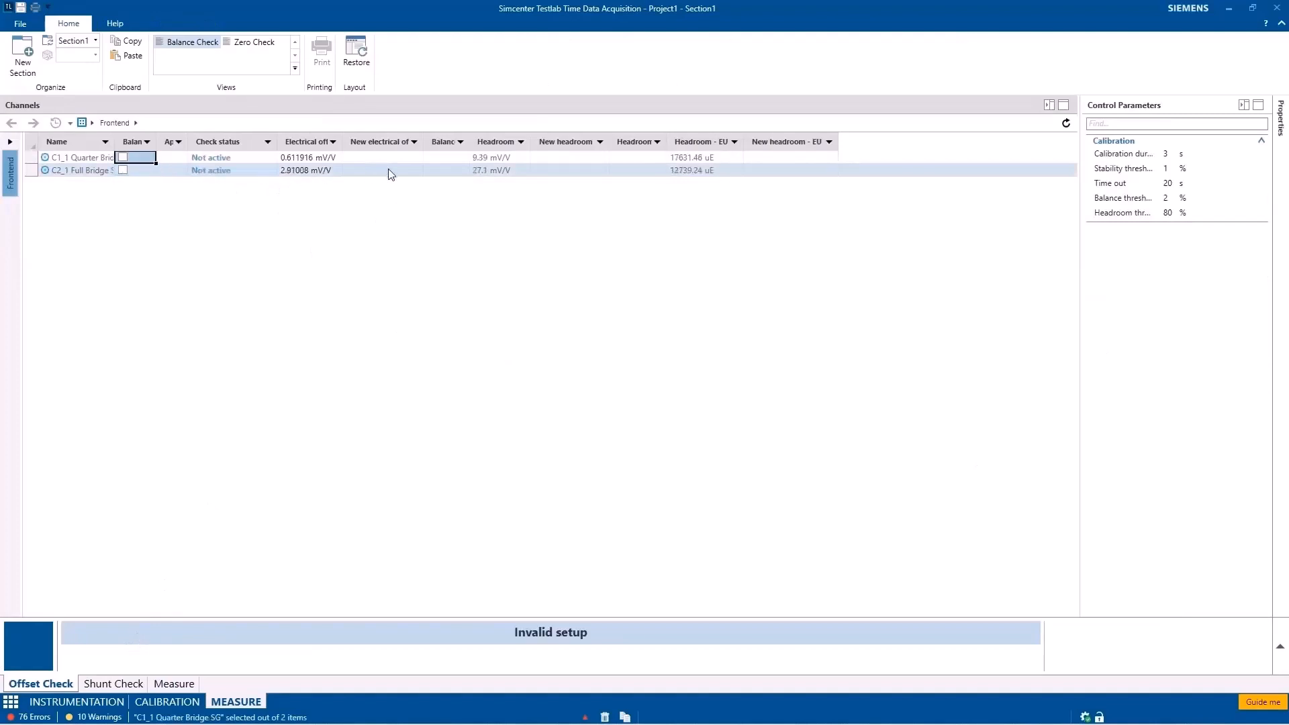
click(123, 170)
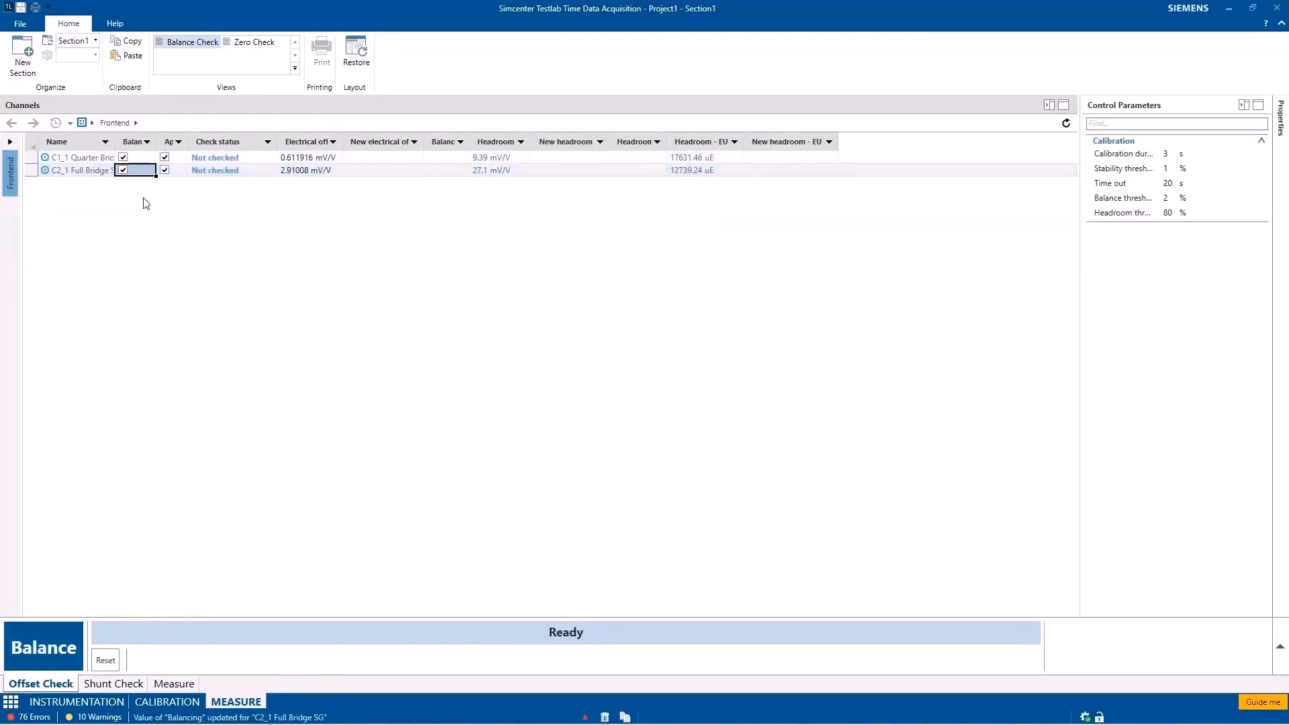
click(53, 646)
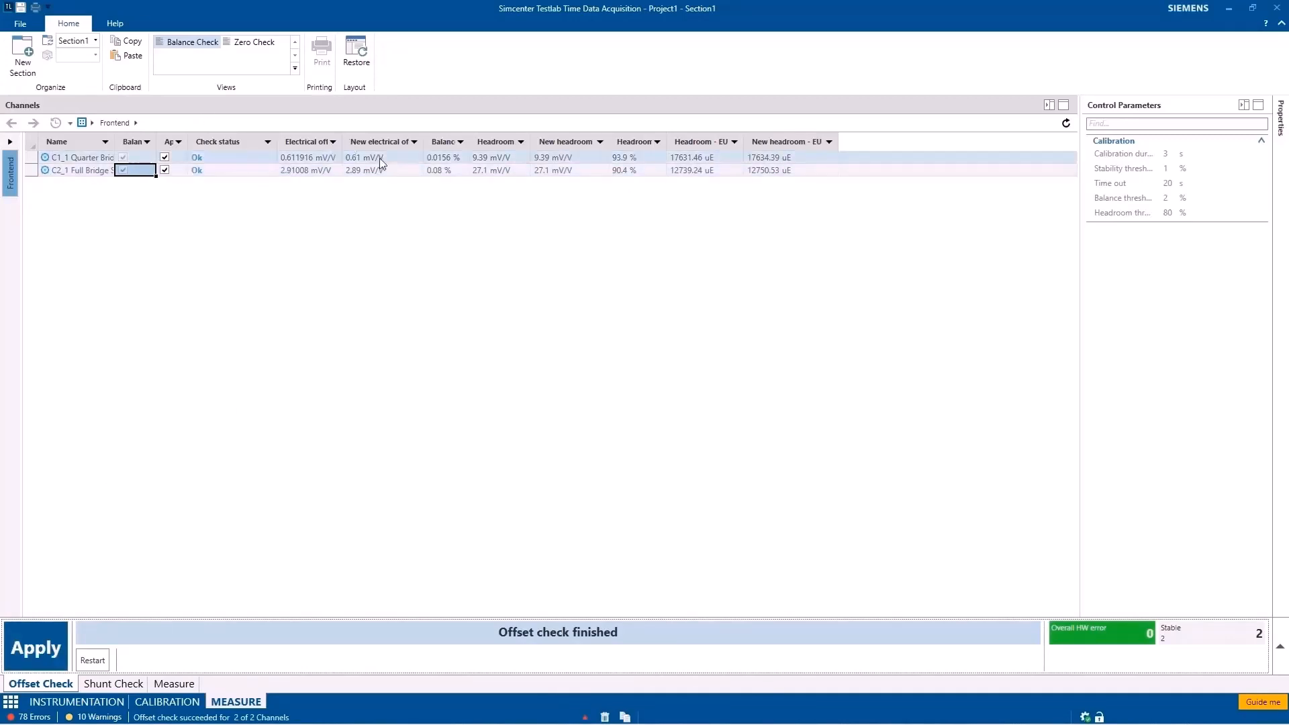
click(47, 634)
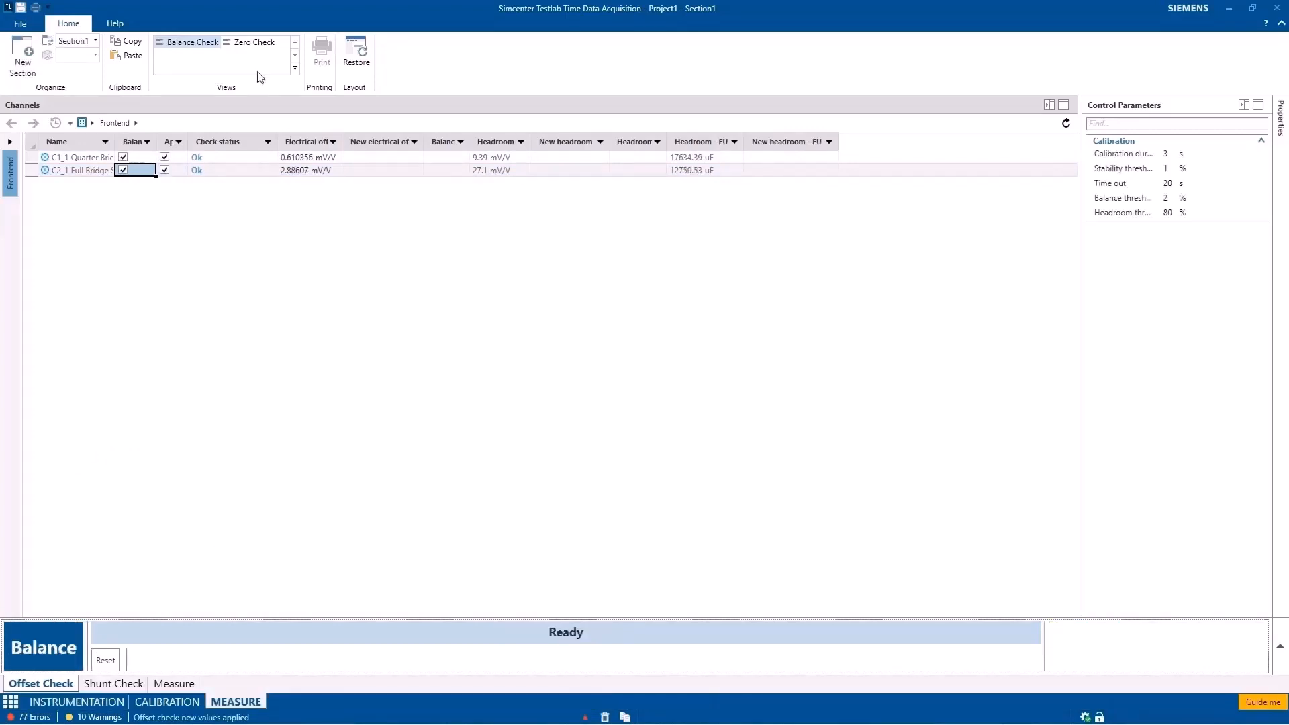
click(261, 44)
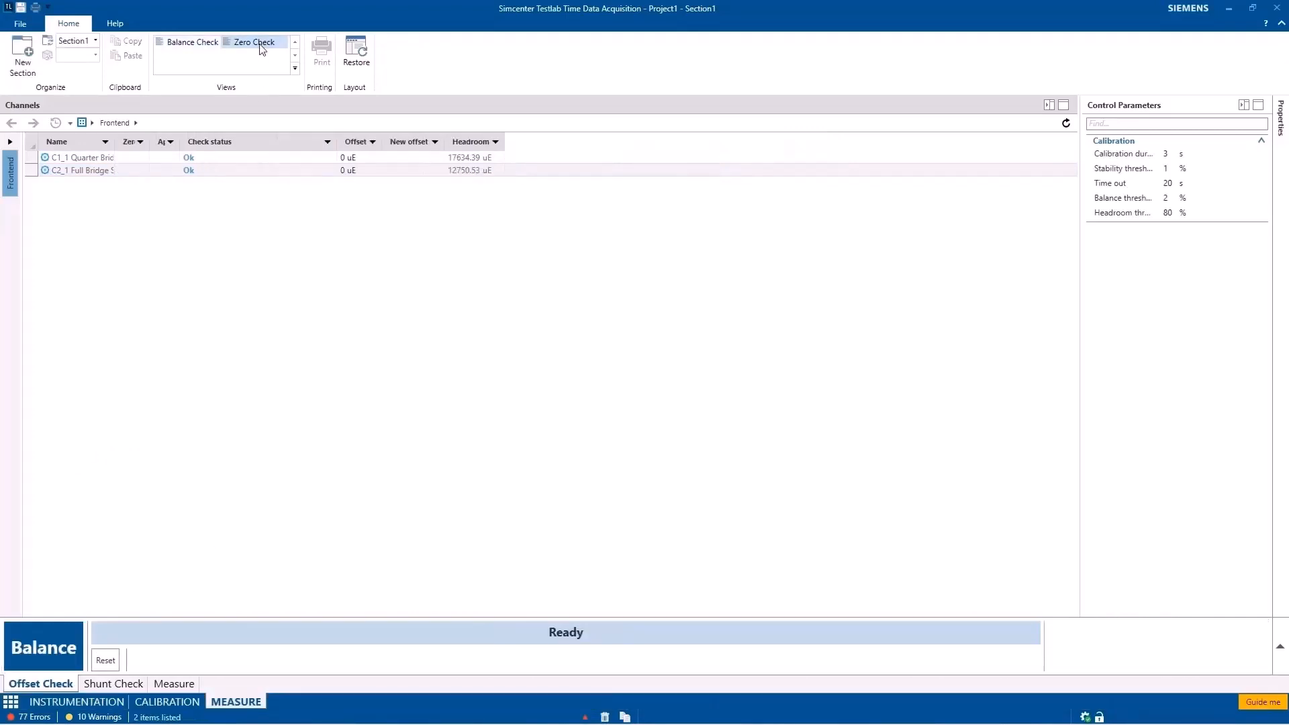
click(198, 45)
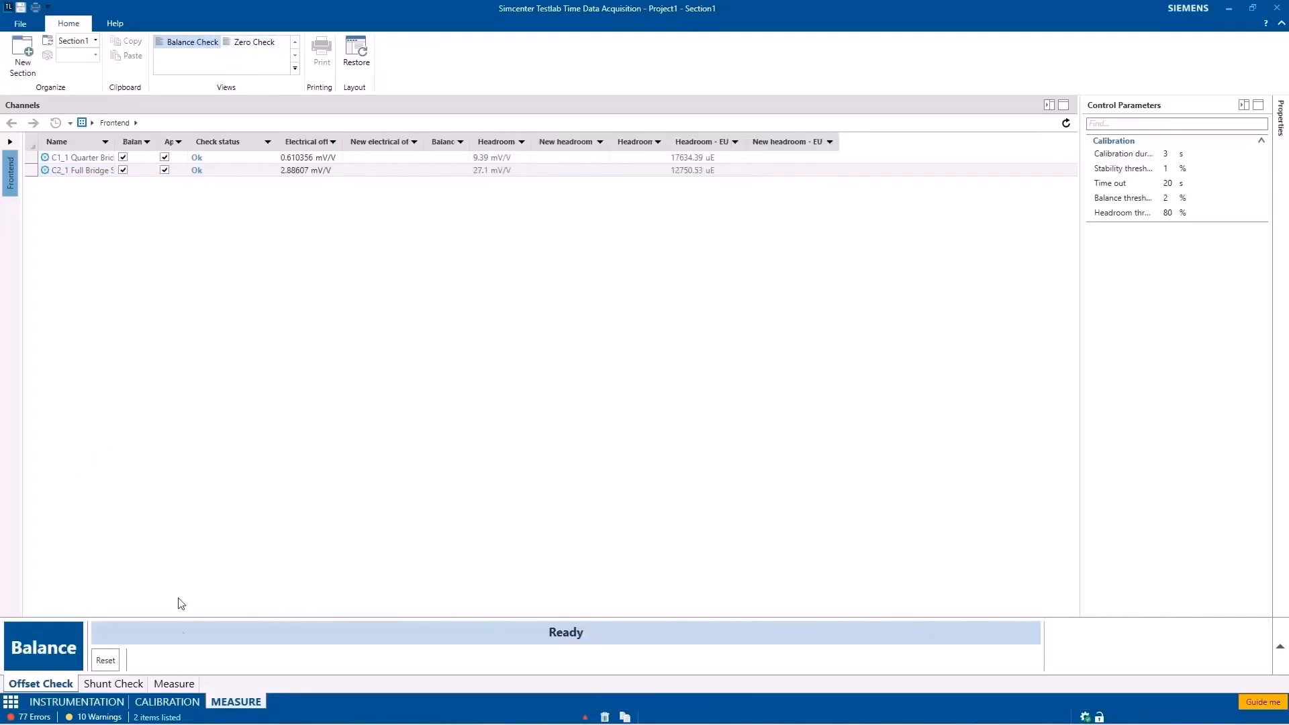
Arm the measurement and add a Numerical display showing the time values of the Full Bridge SG and Quarter Bridge SG channels side by side.
click(176, 683)
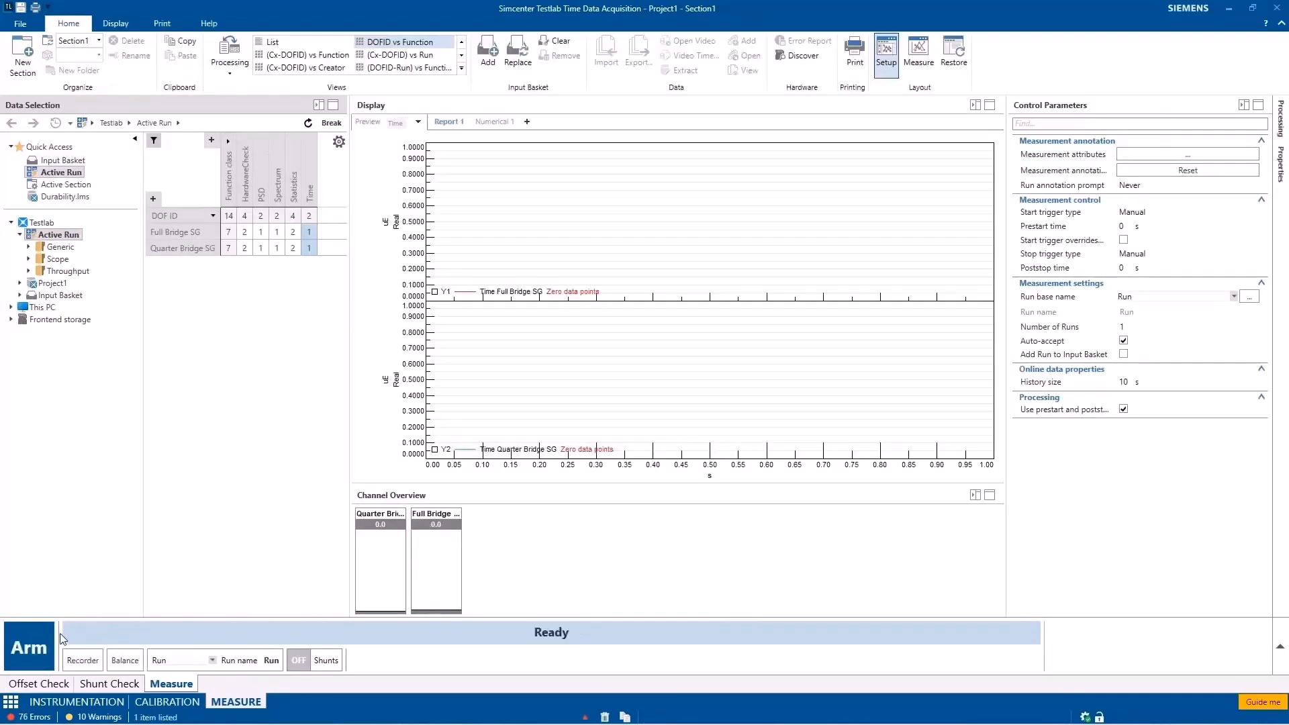
click(37, 648)
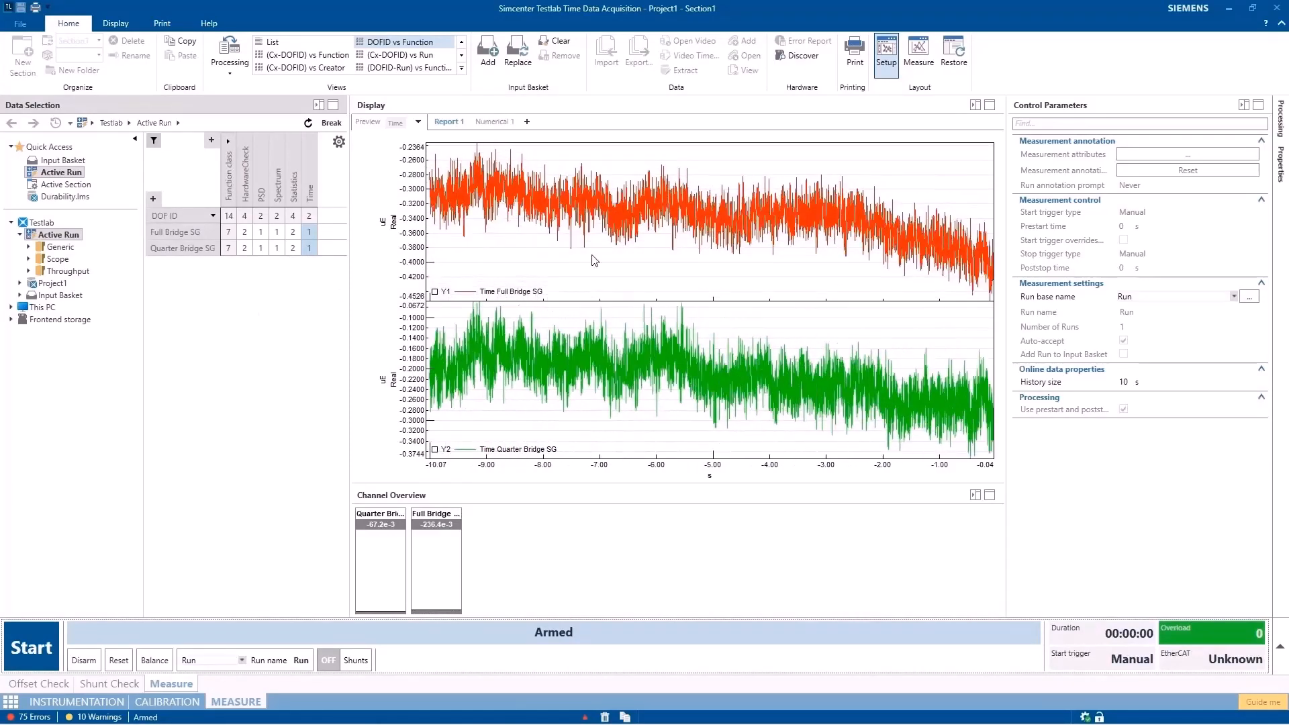
click(494, 122)
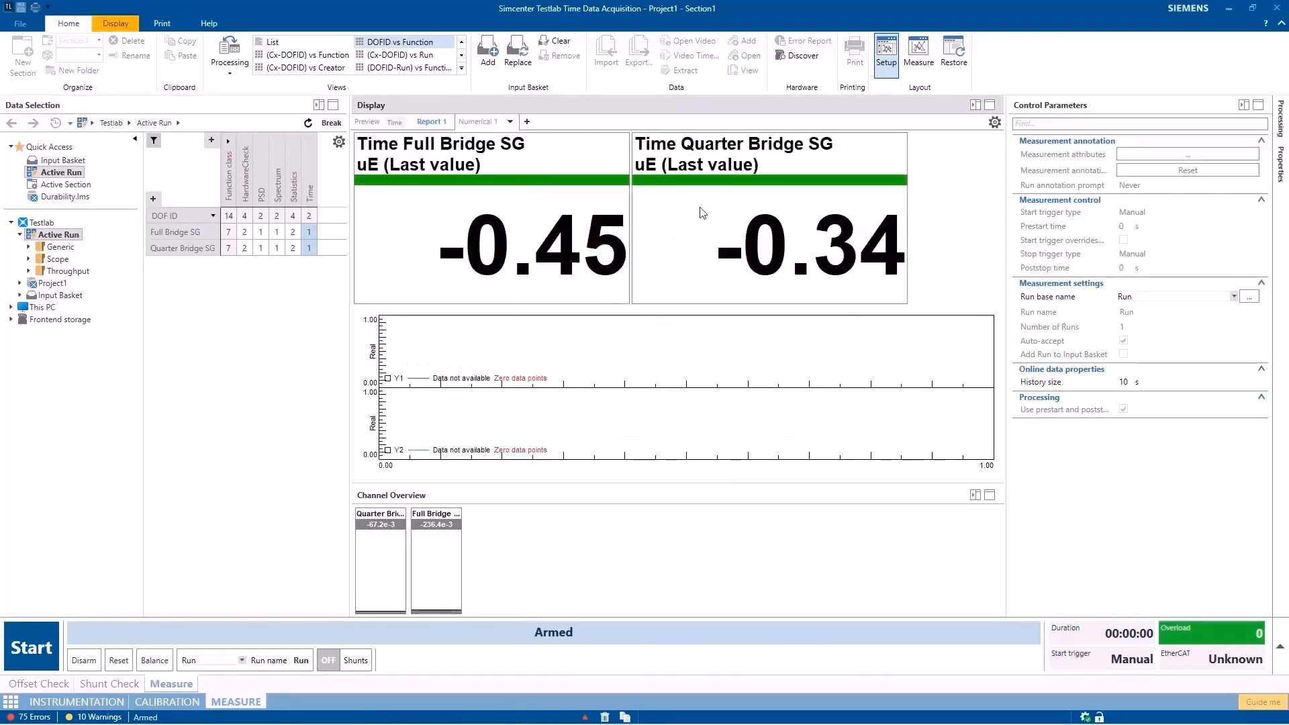
click(528, 122)
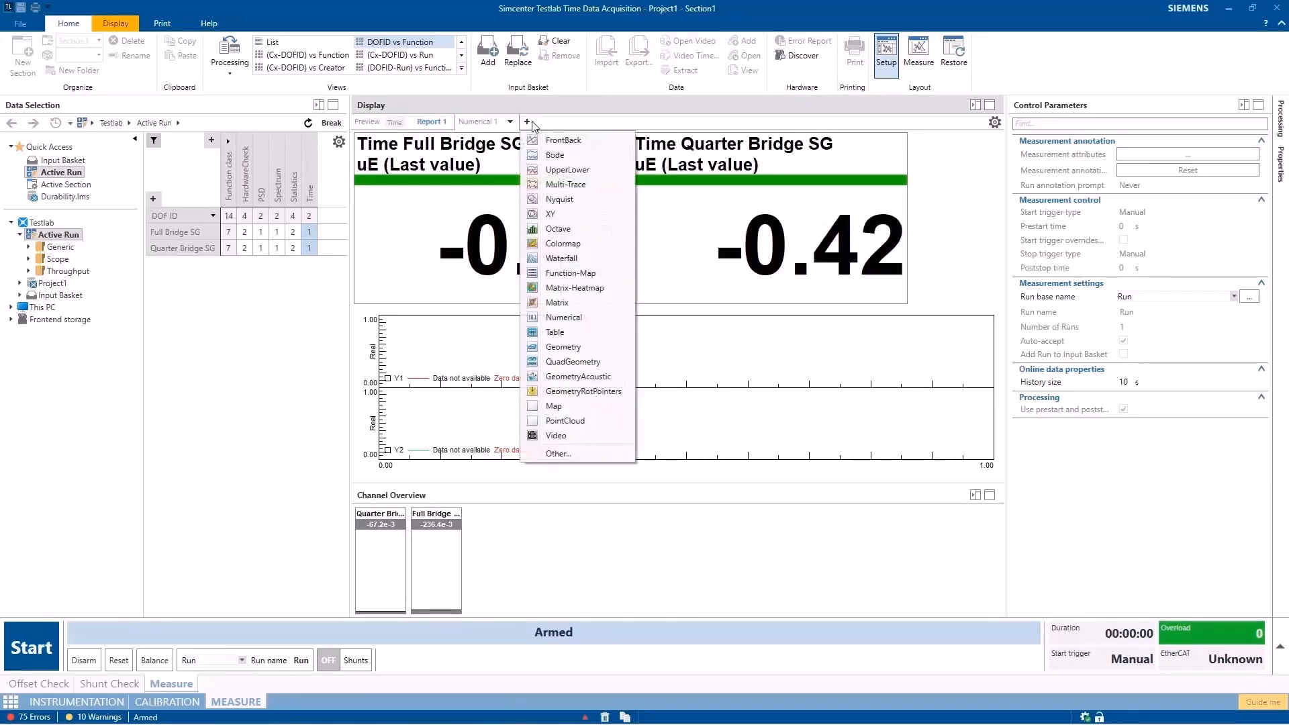
click(574, 317)
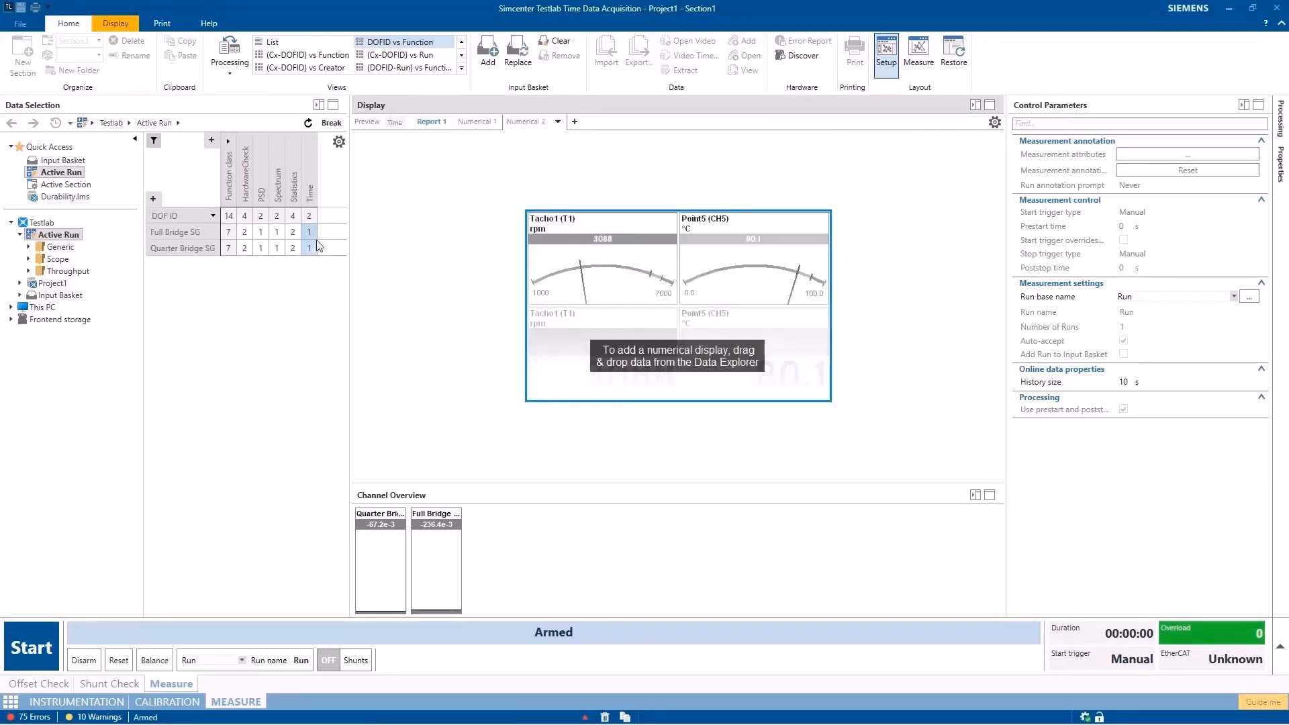
drag(308, 234, 594, 295)
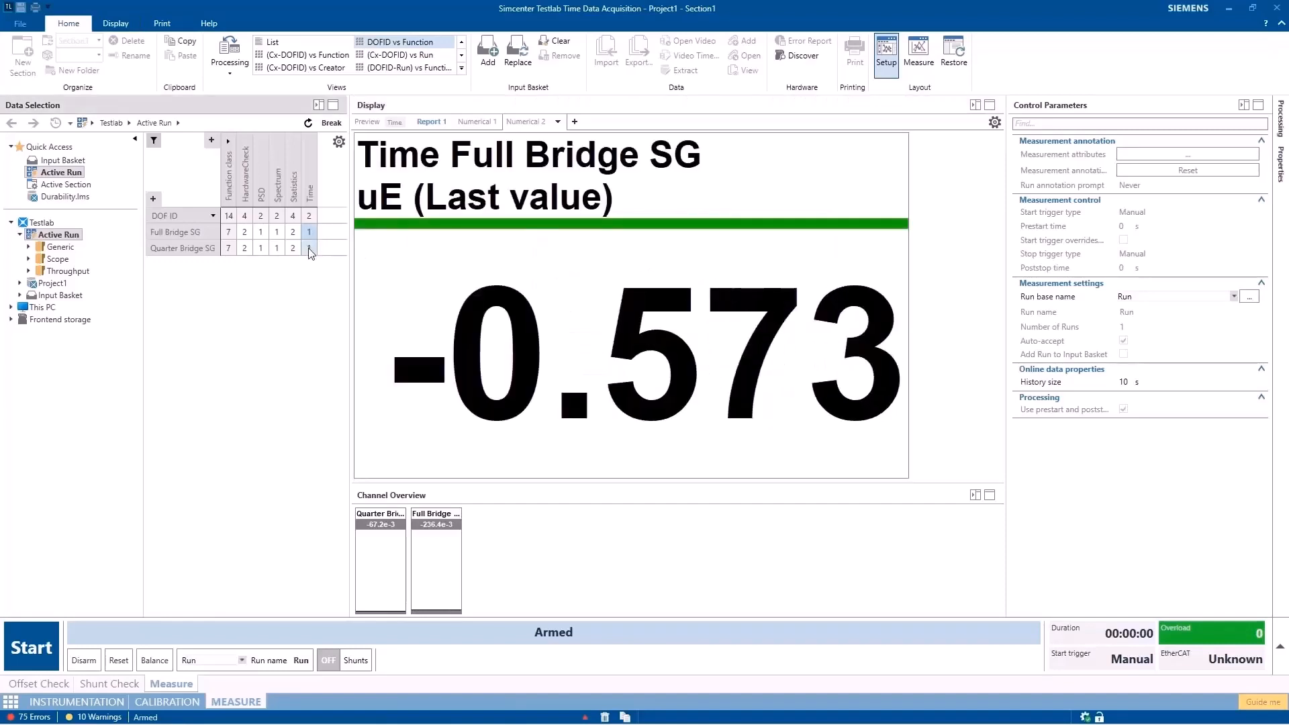
drag(309, 248, 493, 165)
drag(788, 252, 650, 277)
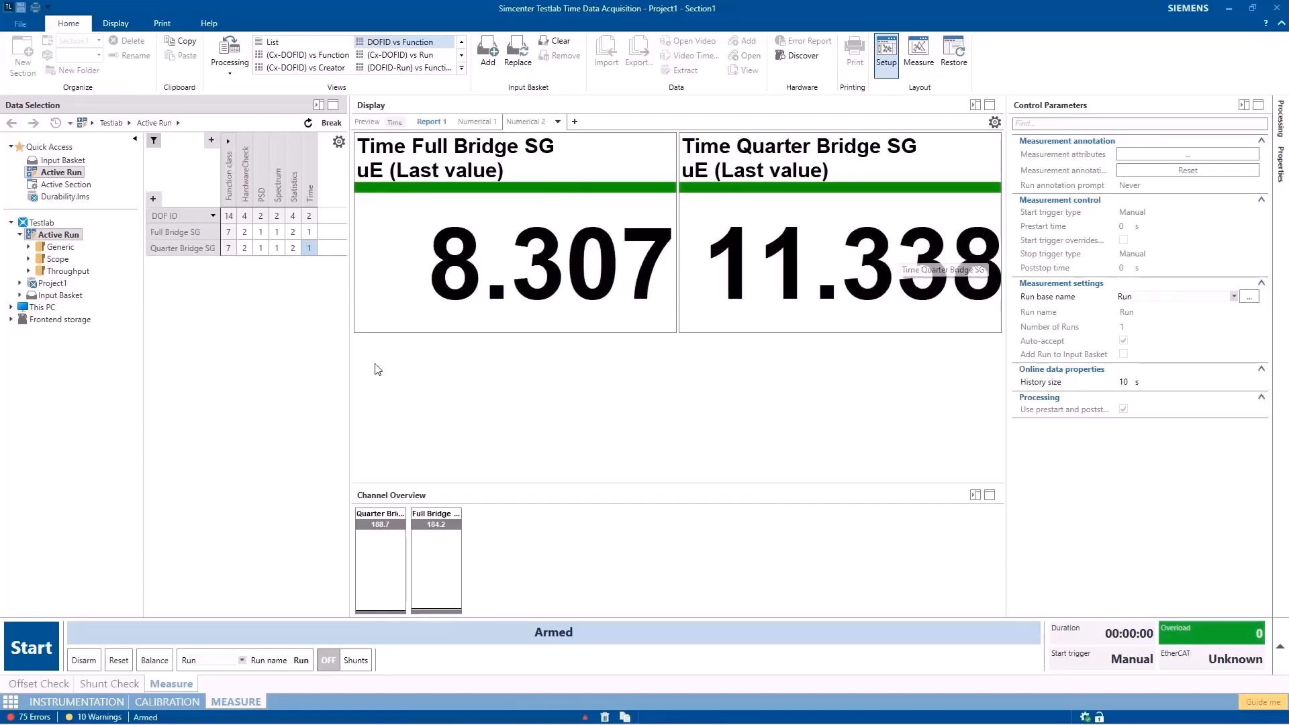
Balance both strain gauge channels directly from the armed measurement, check their live values, and disarm.
click(154, 660)
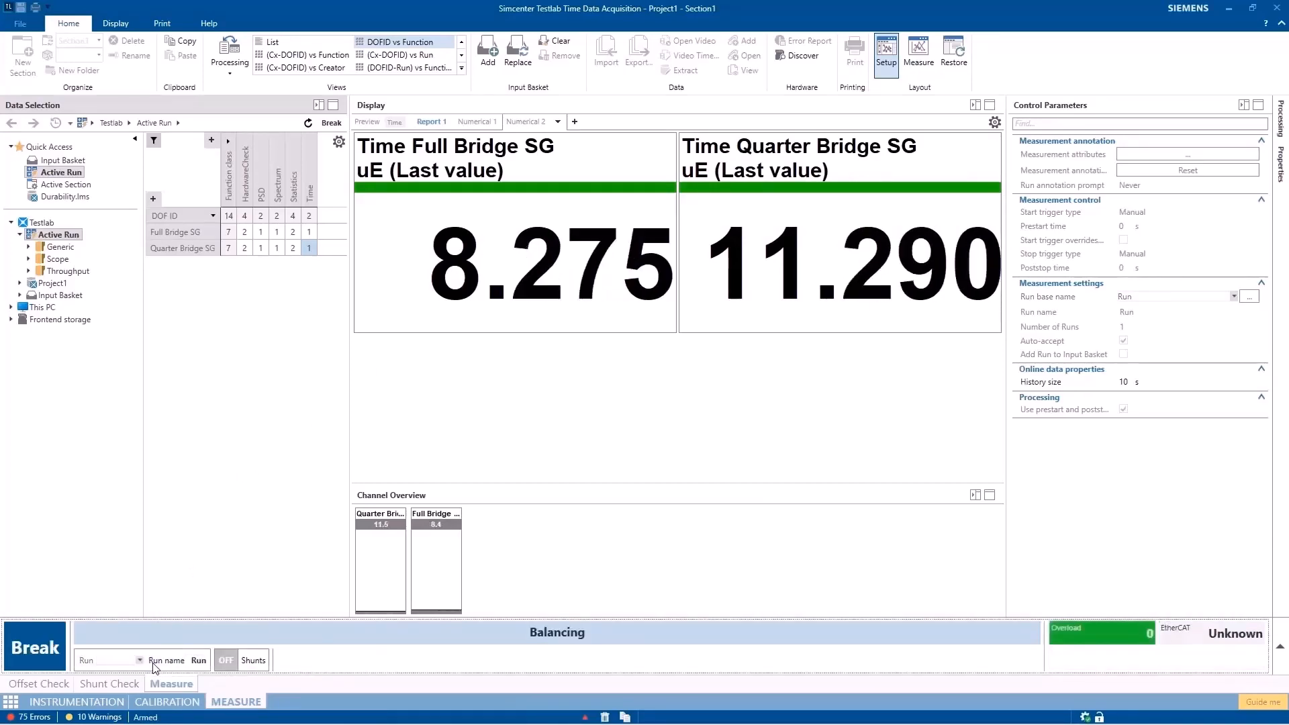
click(30, 649)
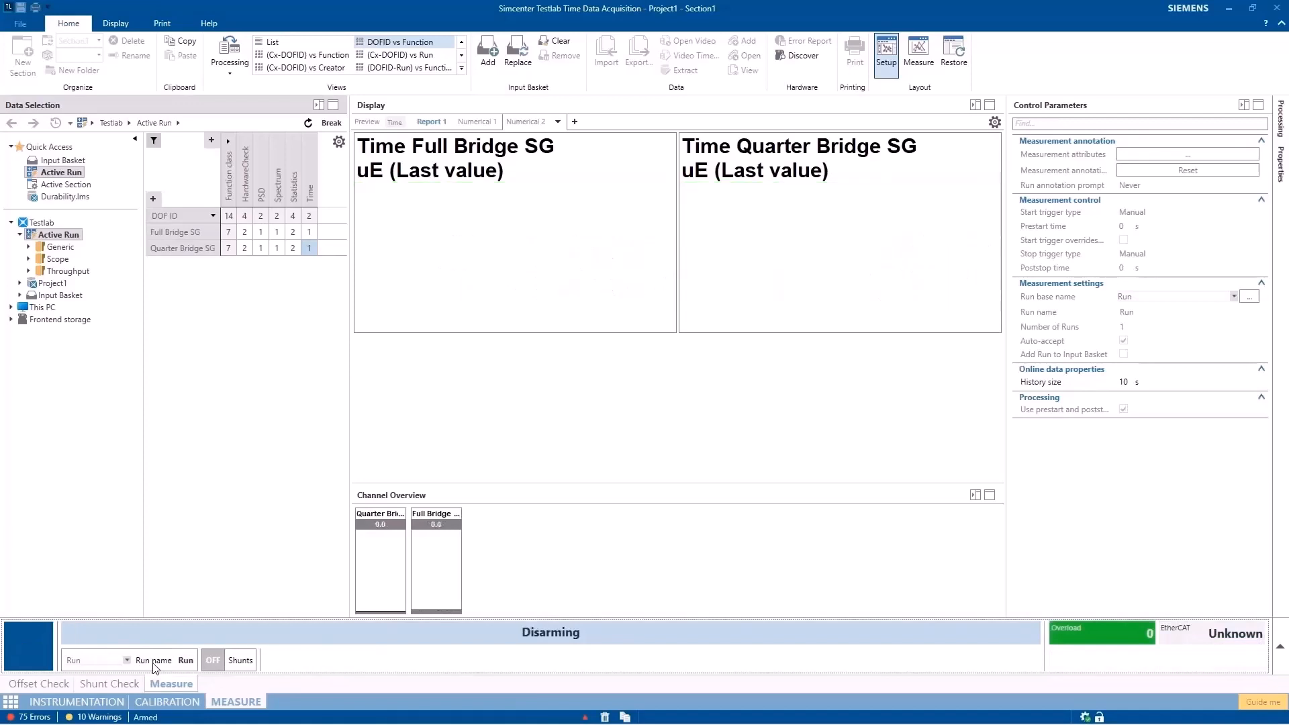
click(29, 649)
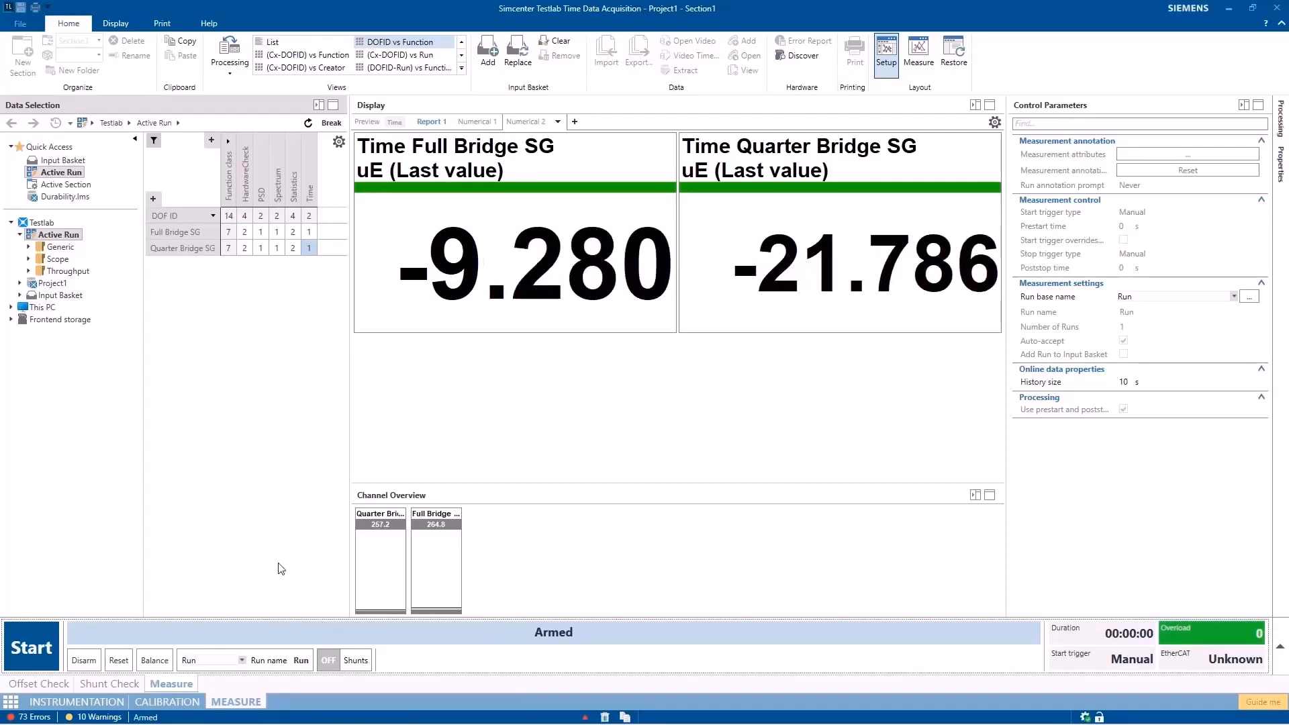
click(84, 660)
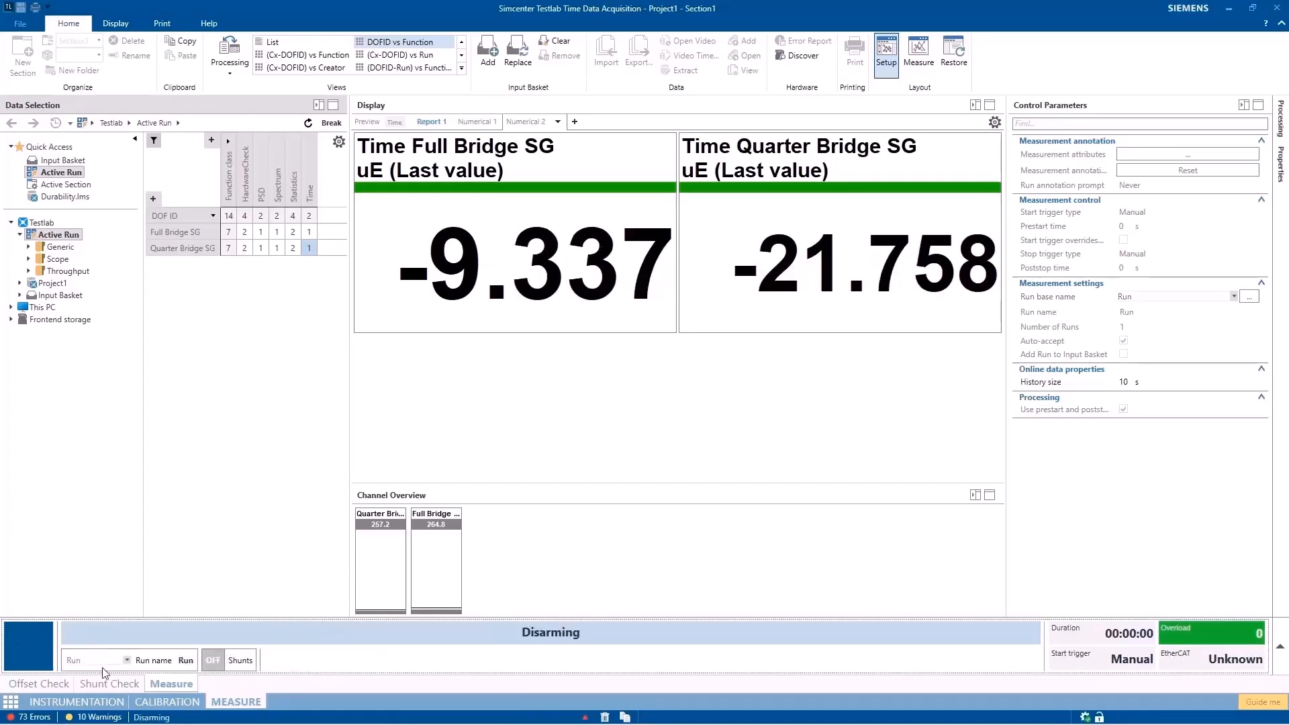
Copy all settings of the Full Bridge SG channel in the instrumentation channel list onto channel C3_1.
click(147, 702)
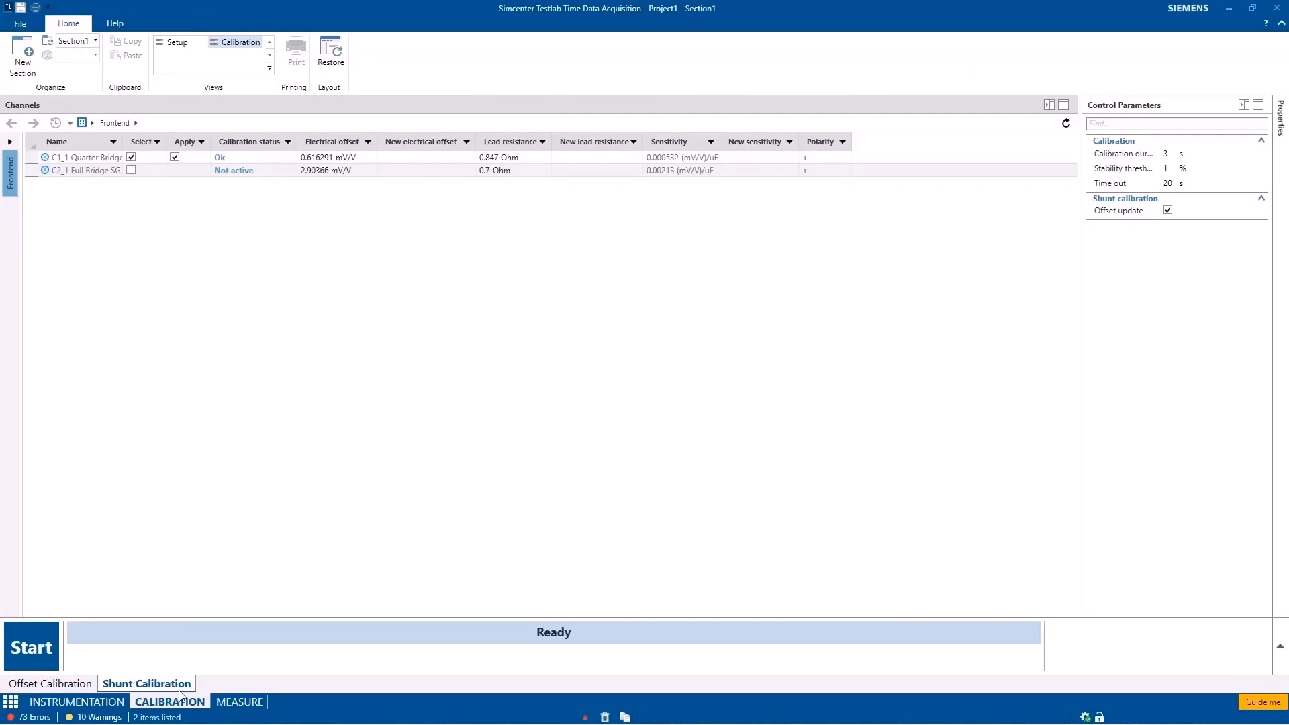
click(77, 703)
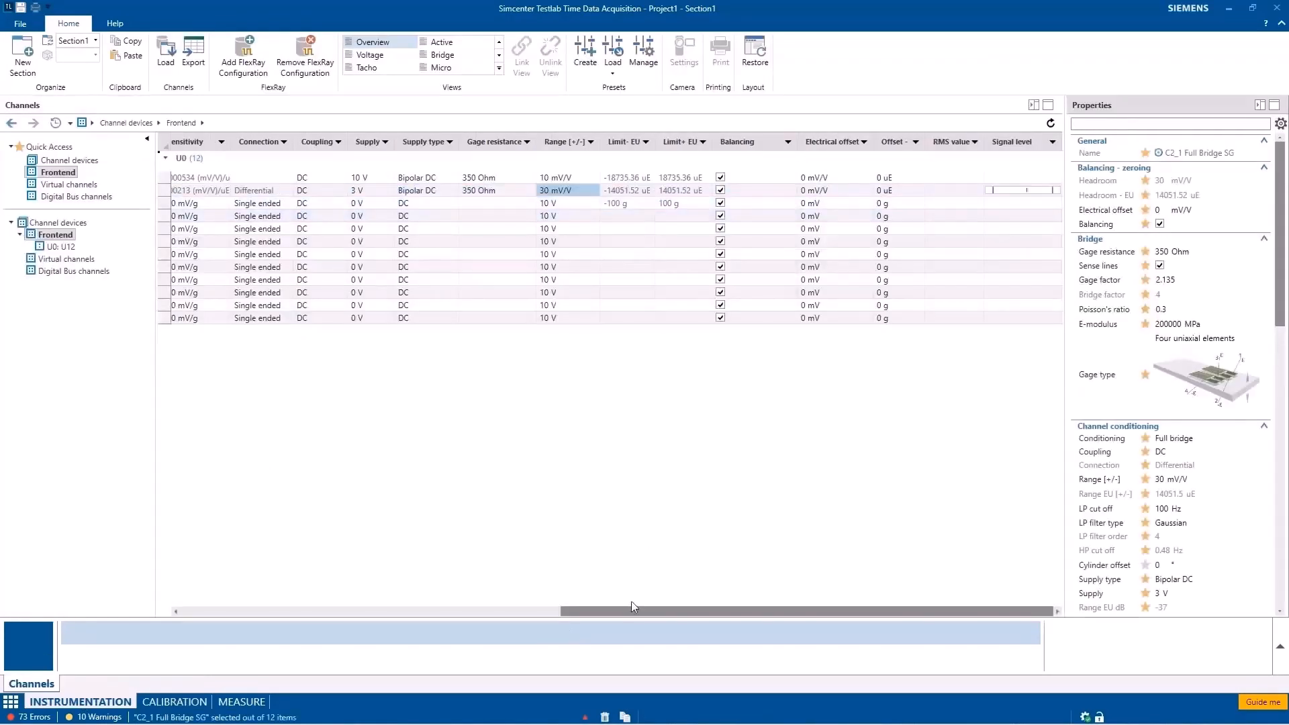
drag(601, 609, 222, 579)
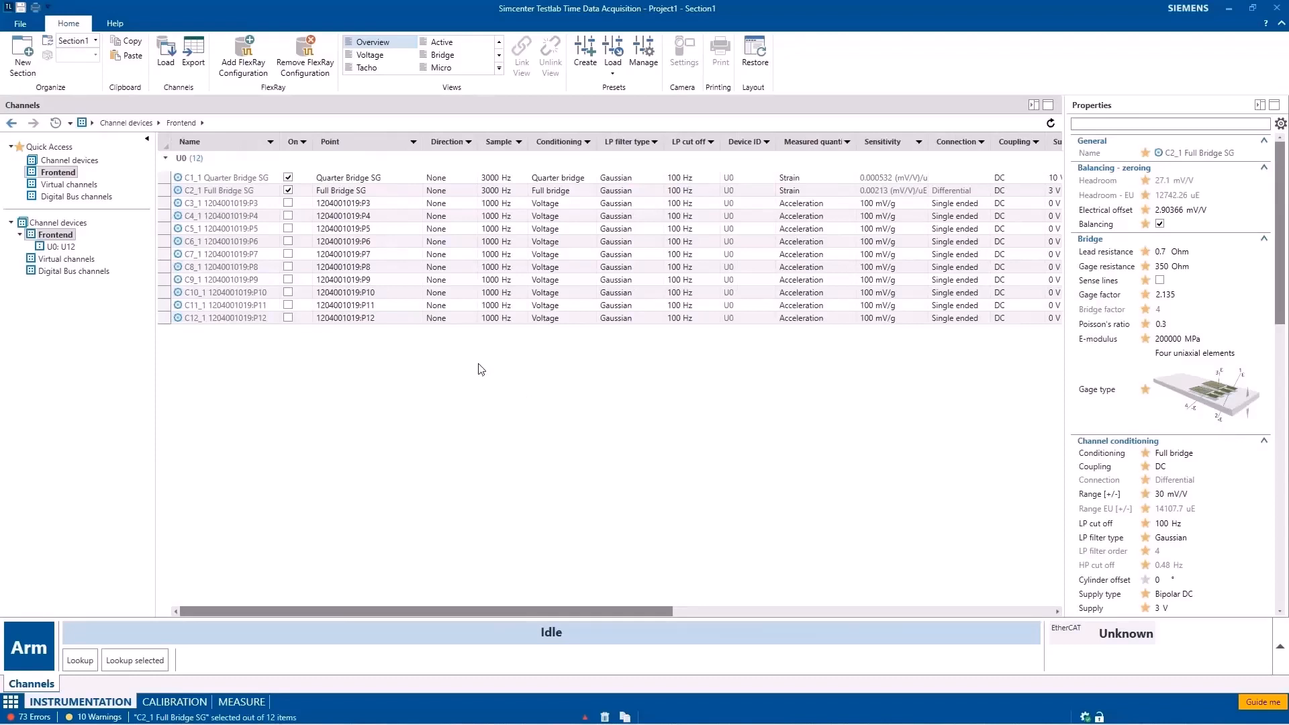
click(164, 190)
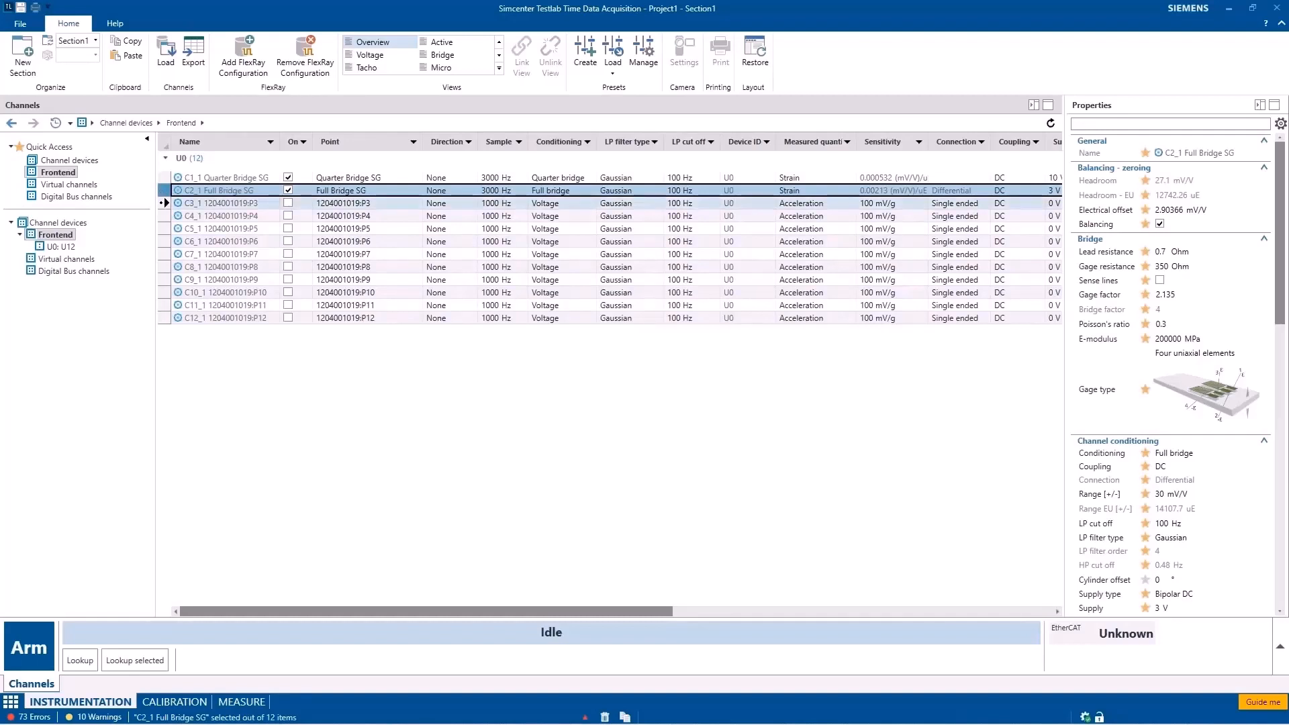
click(162, 203)
click(165, 191)
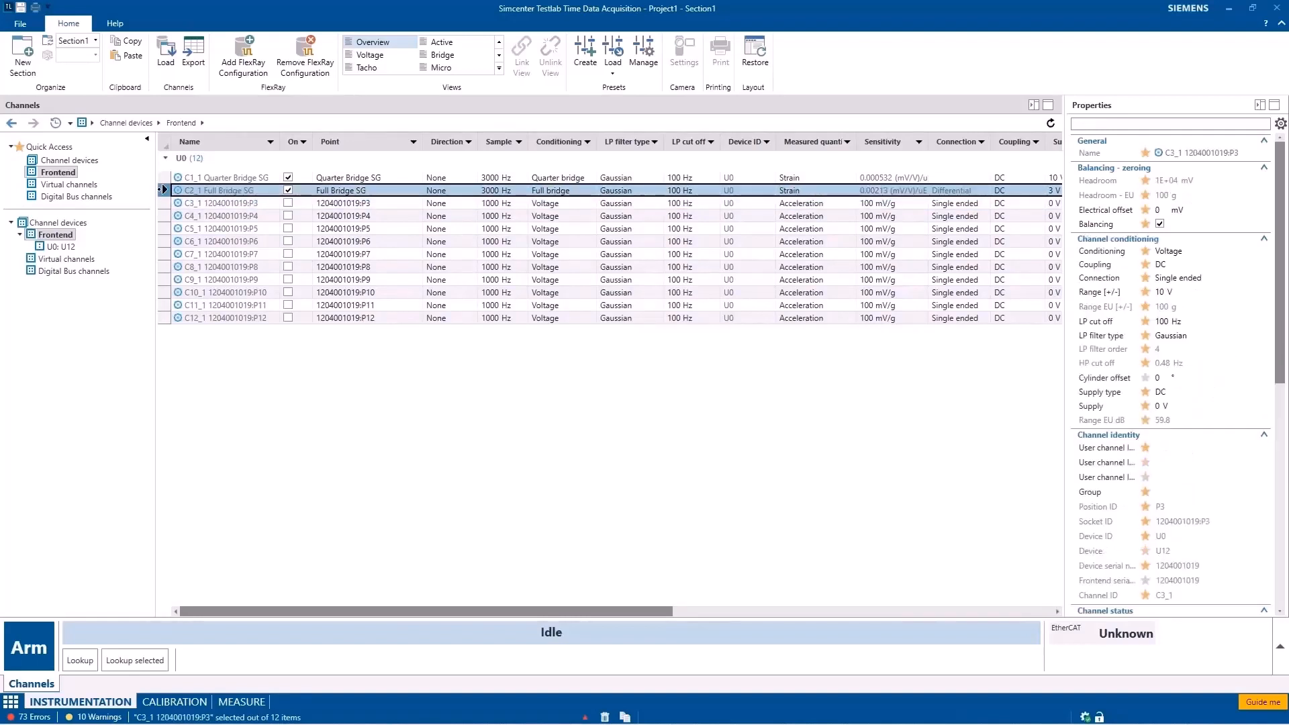
click(166, 202)
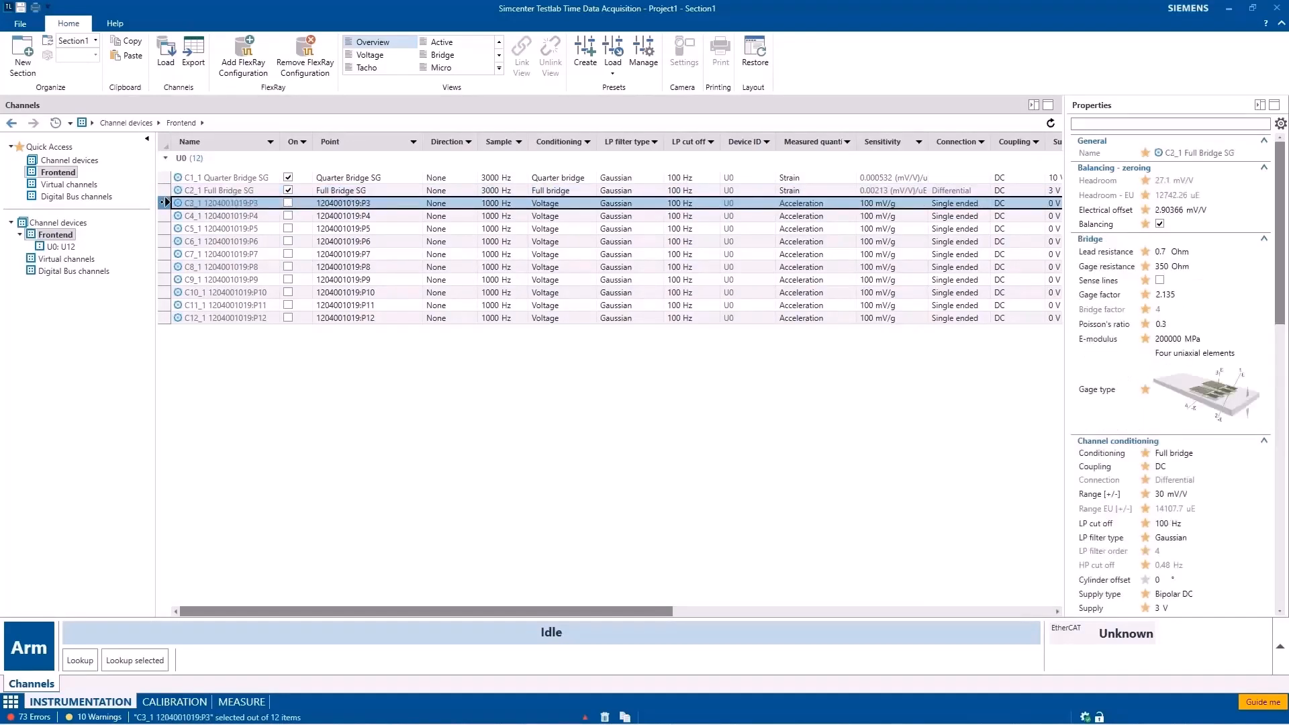
right_click(165, 202)
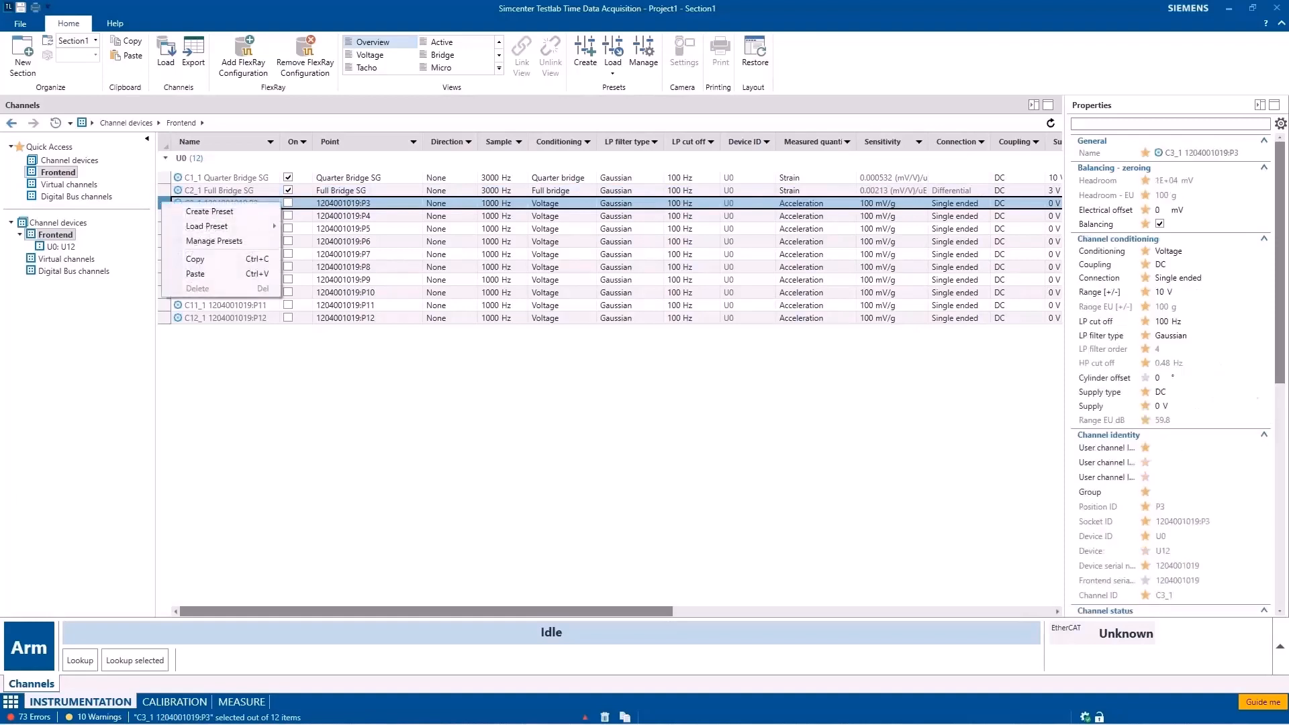
click(205, 274)
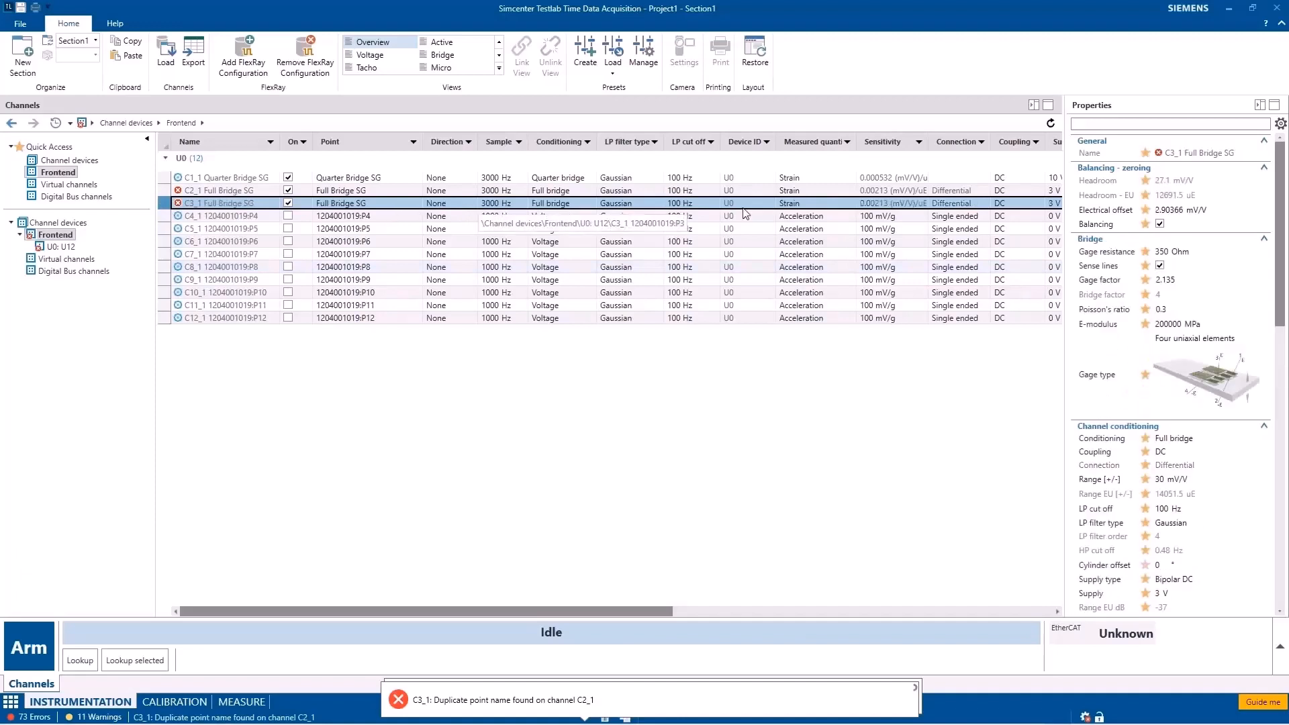
Change the measured quantity of channel C3_1 to Force.
click(810, 206)
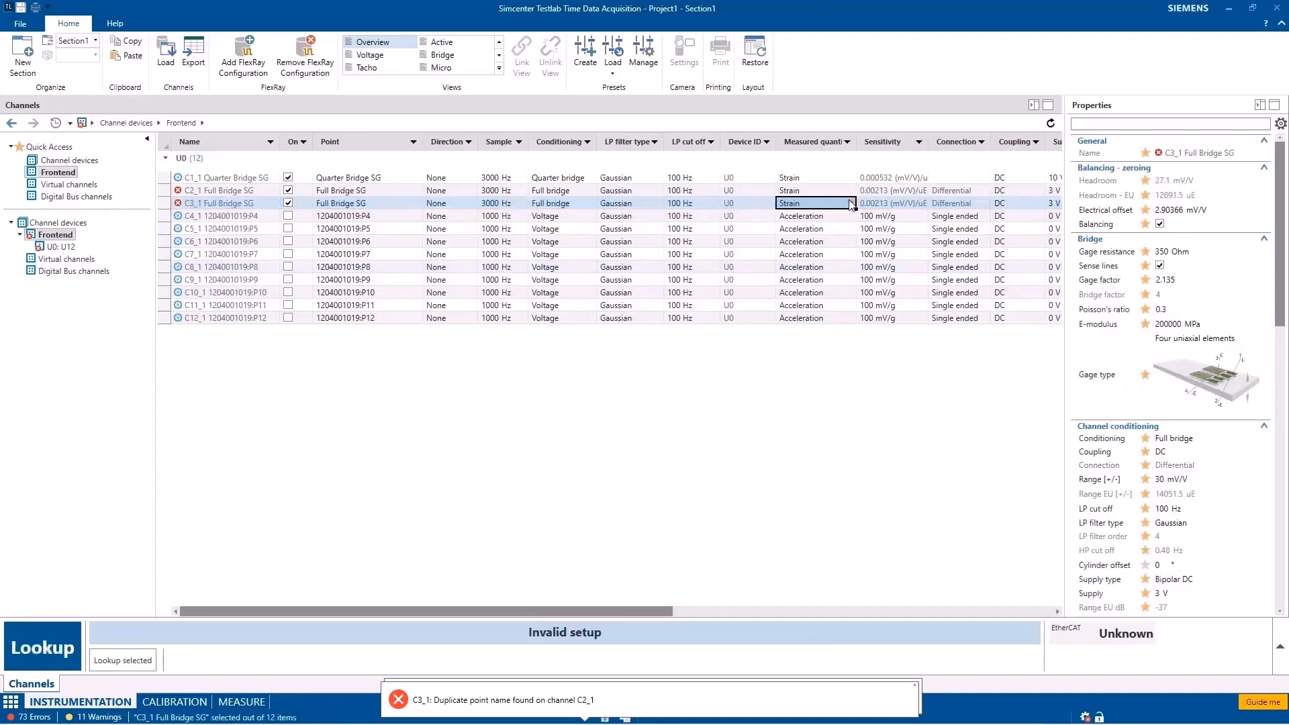
click(850, 203)
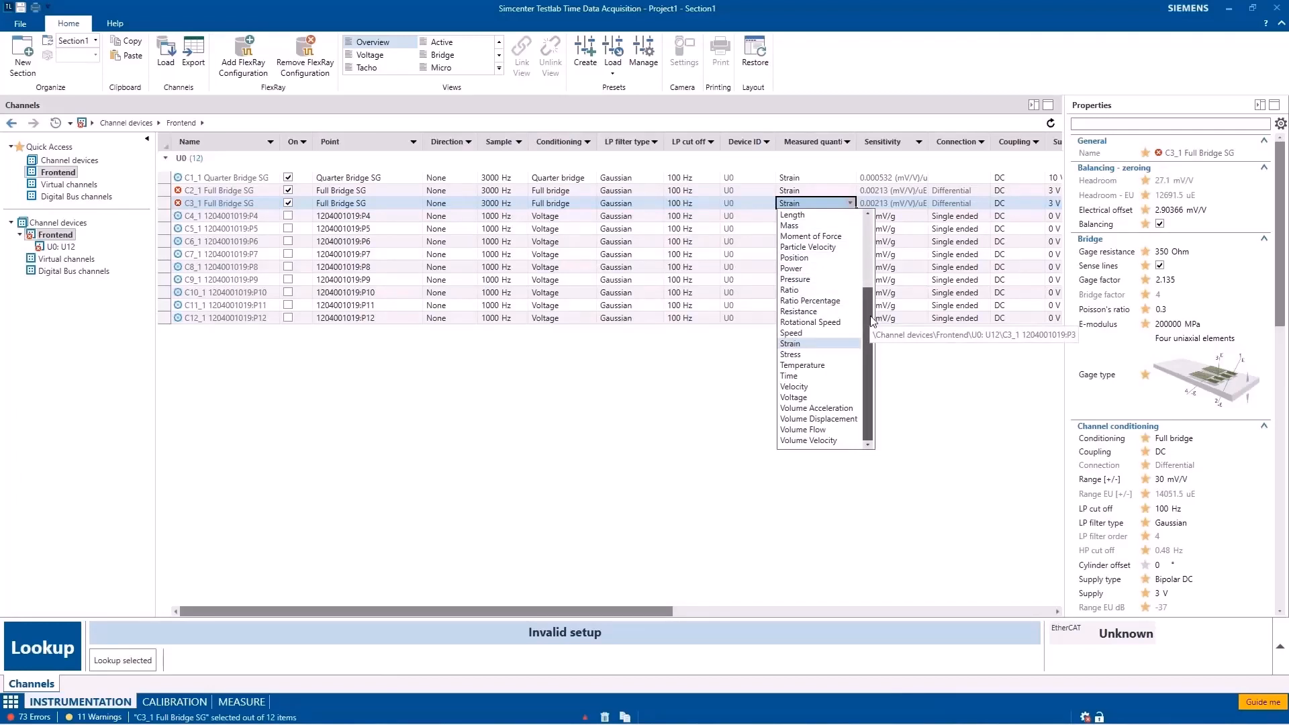
scroll(867, 289, up, 5)
click(801, 253)
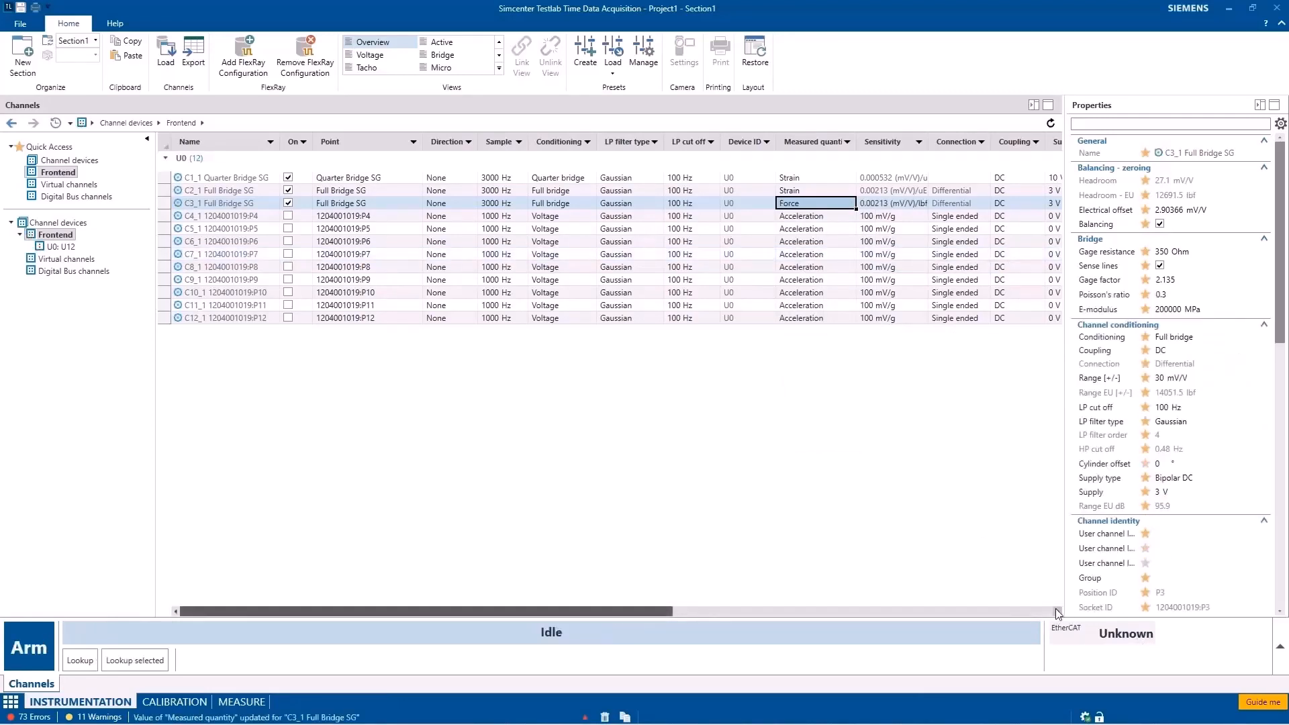
Examine channel C3_1's supply, range, limits, balancing and electrical offset settings, and its gage factor.
drag(1058, 612, 1057, 612)
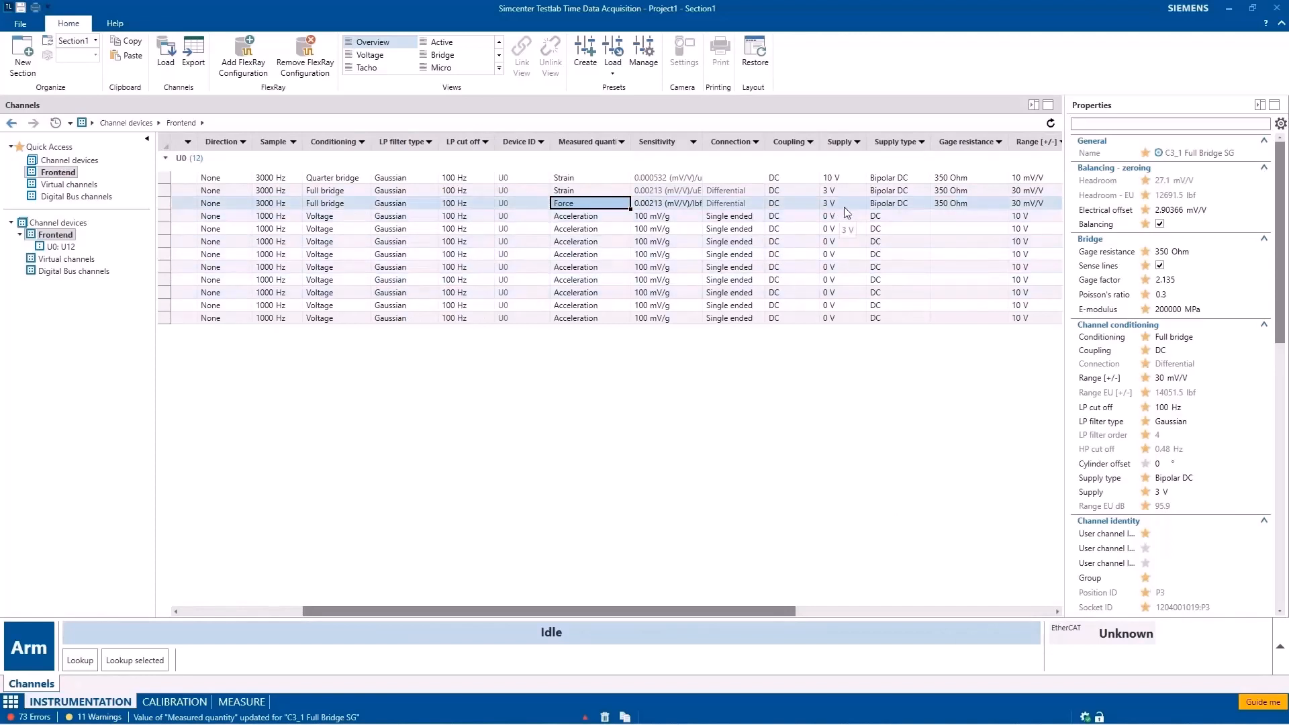
click(1060, 611)
click(1059, 611)
click(1059, 611)
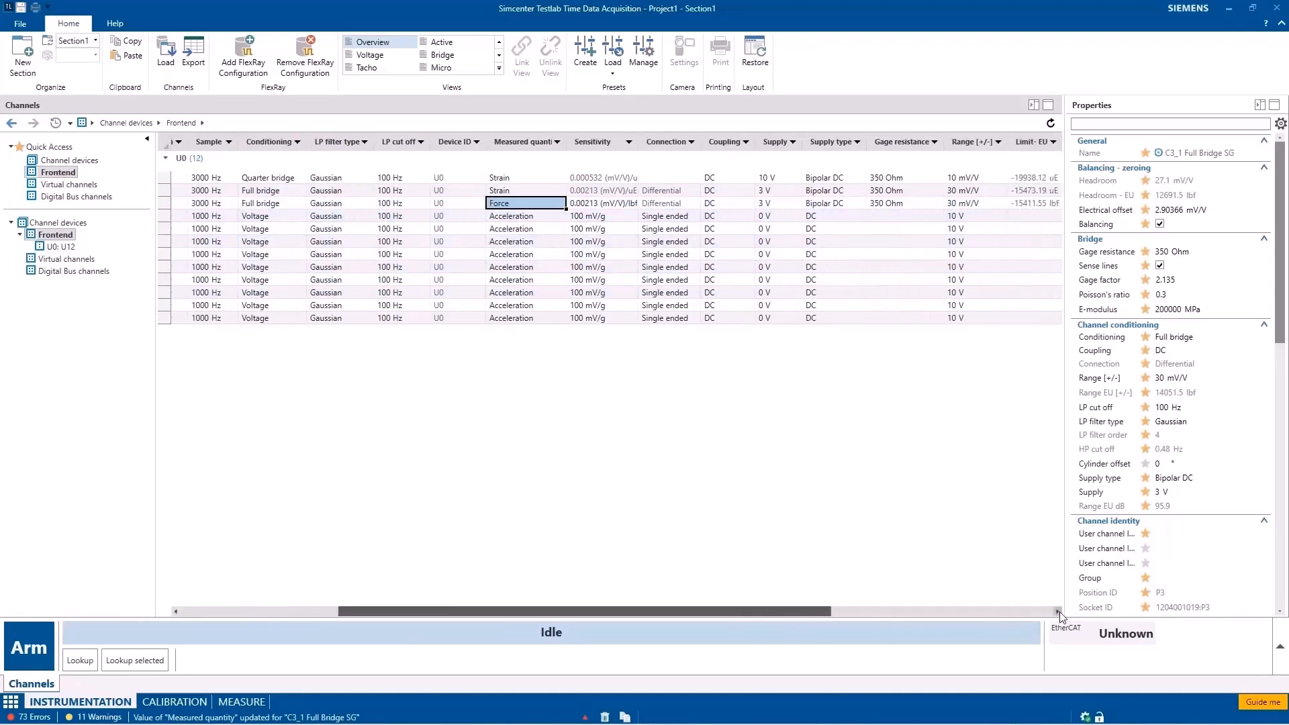
click(1060, 610)
click(1060, 610)
click(1176, 281)
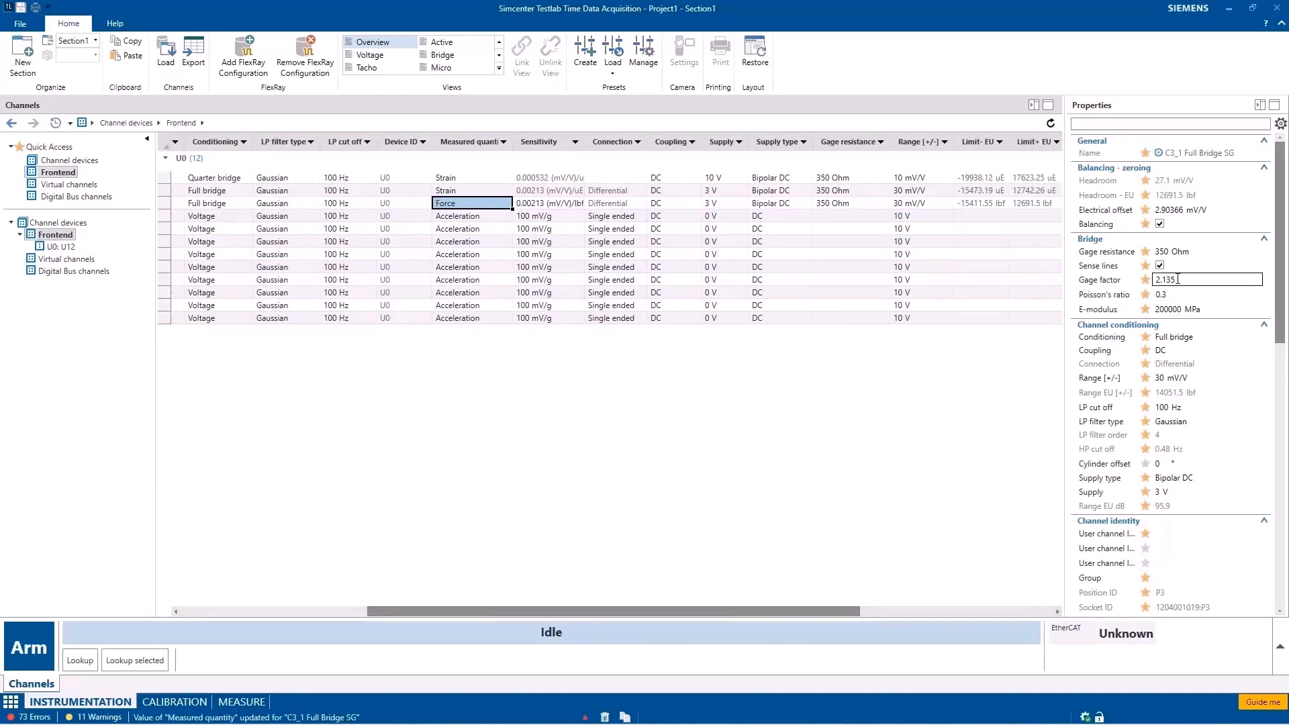
double_click(1177, 280)
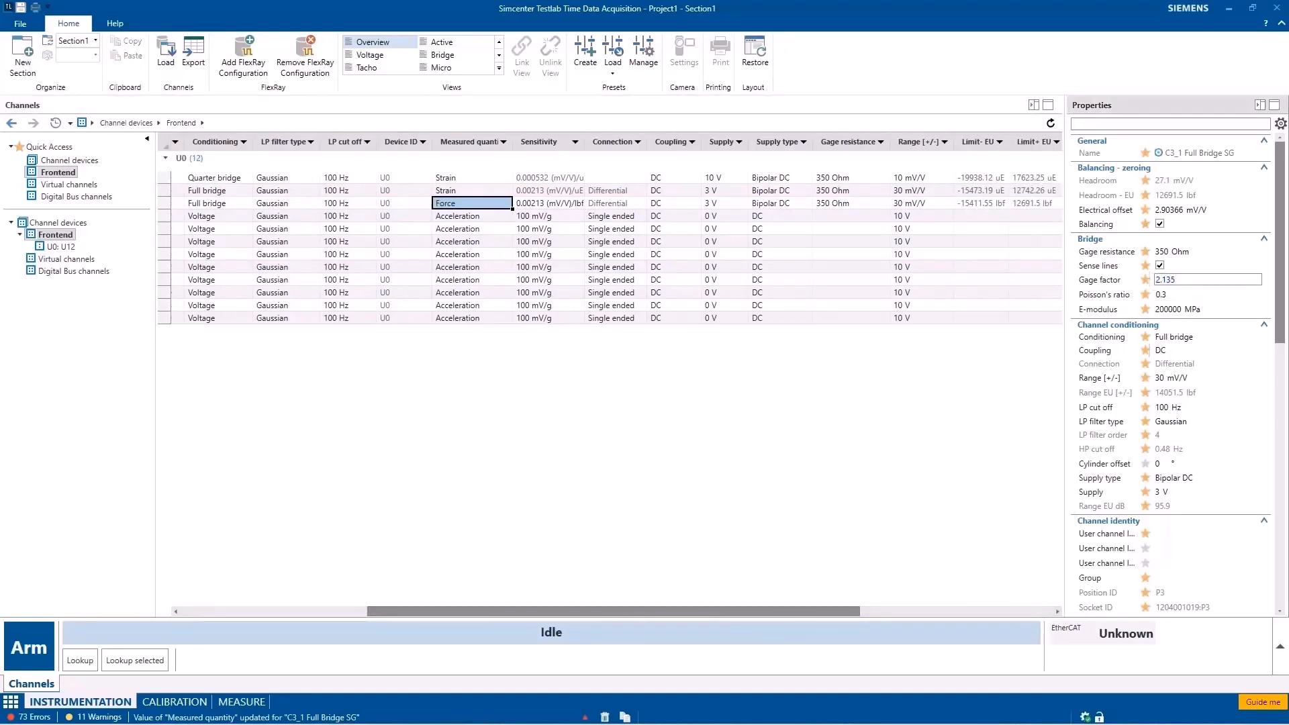
click(1058, 610)
click(1058, 611)
click(1058, 611)
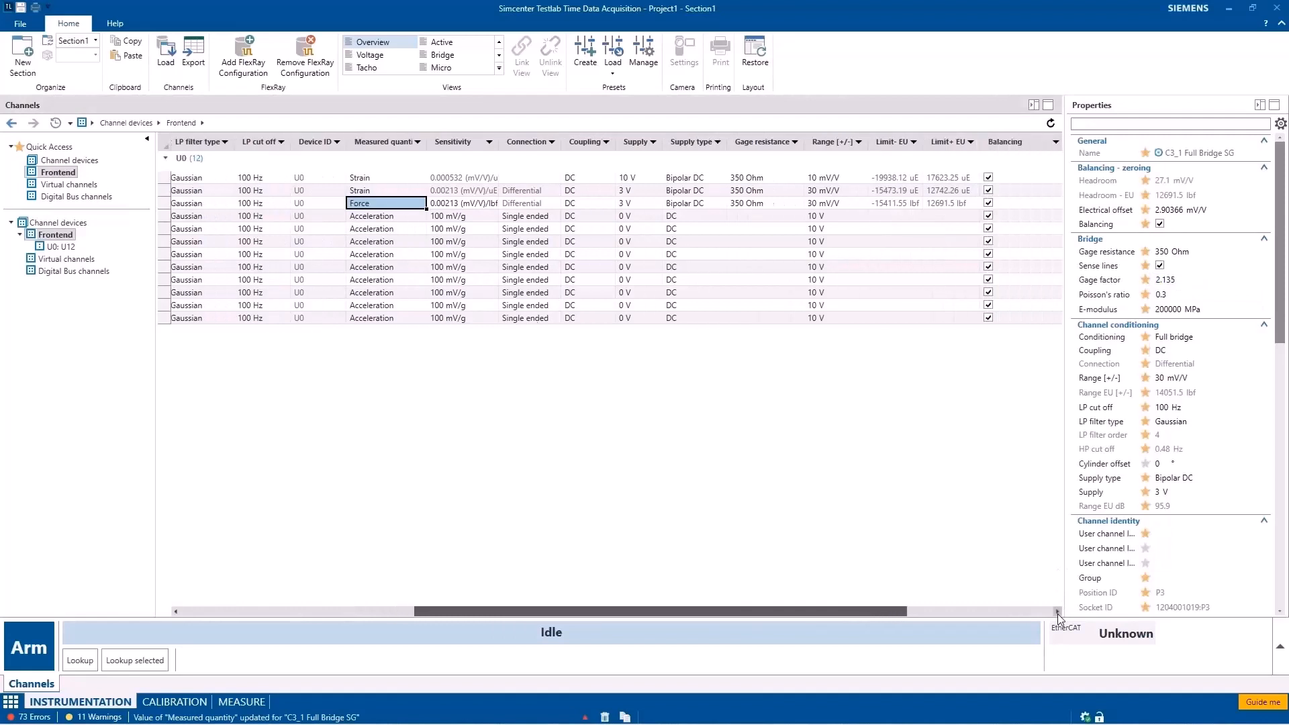
click(1058, 610)
click(1058, 611)
click(1058, 611)
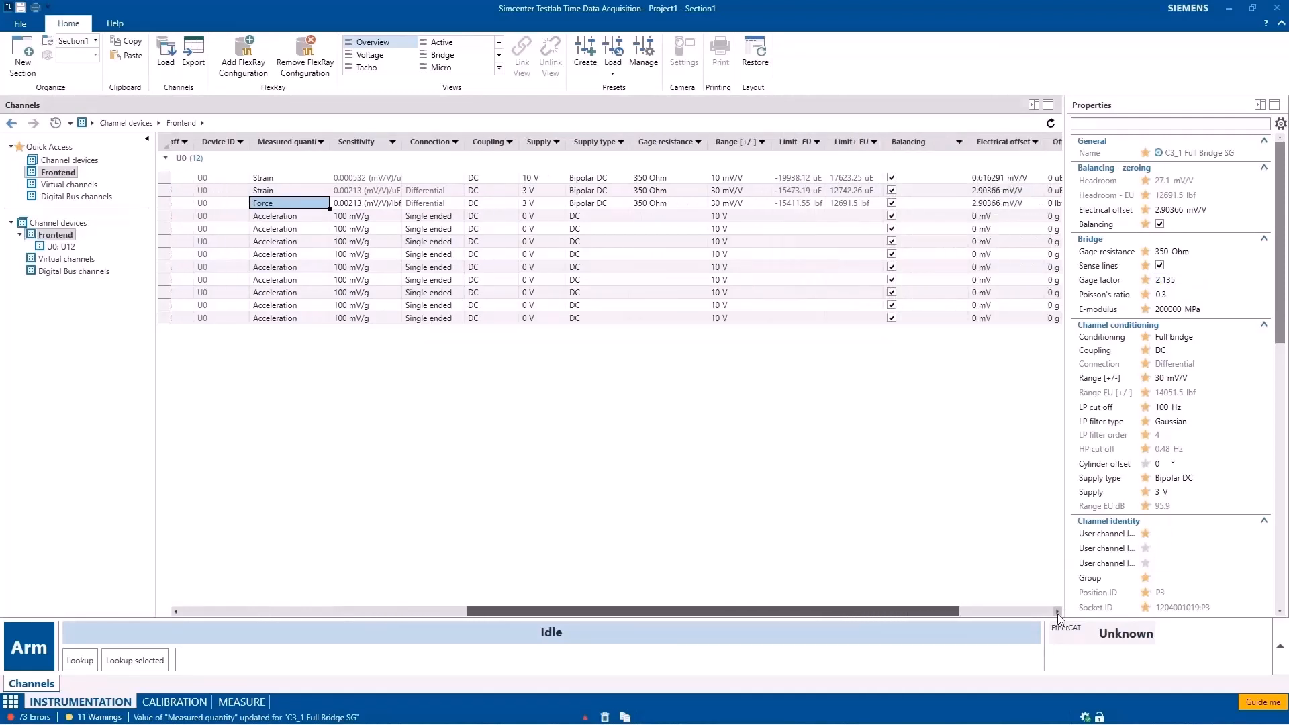
In the shunt calibration setup, deselect the Quarter Bridge SG channel and disable the sense lines of channel C3_1.
click(184, 710)
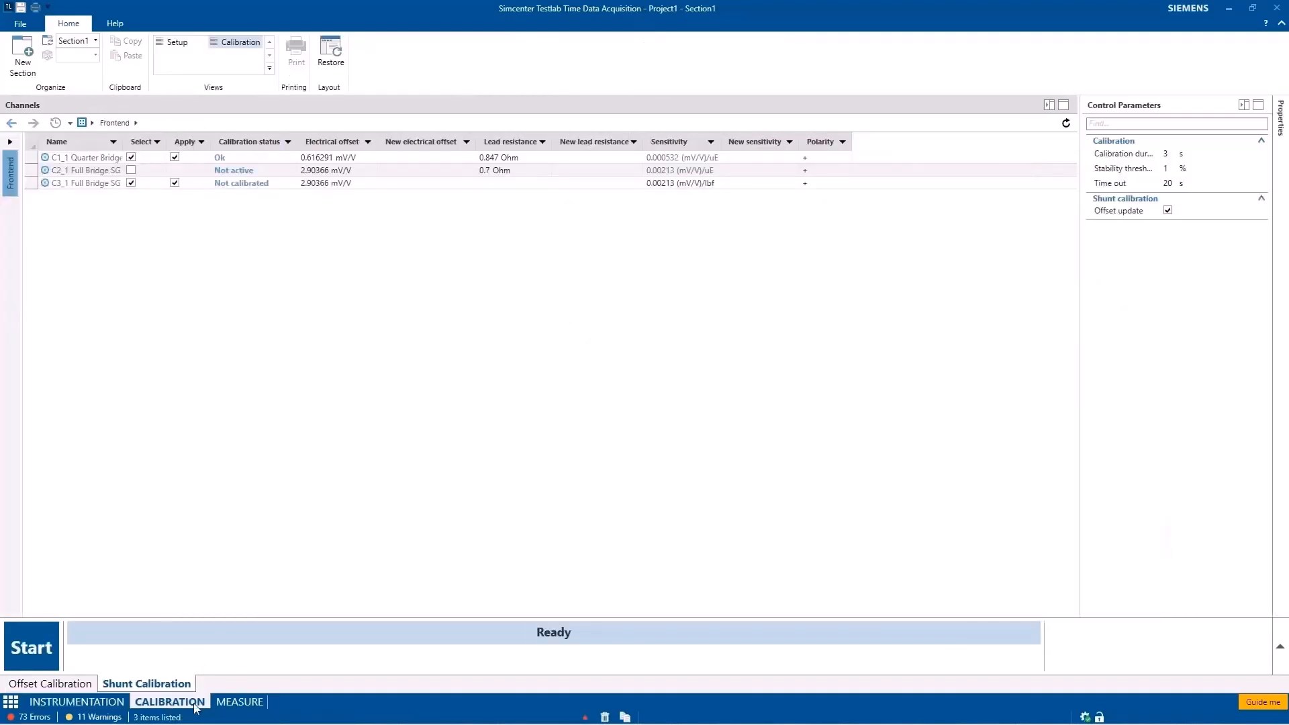
click(176, 42)
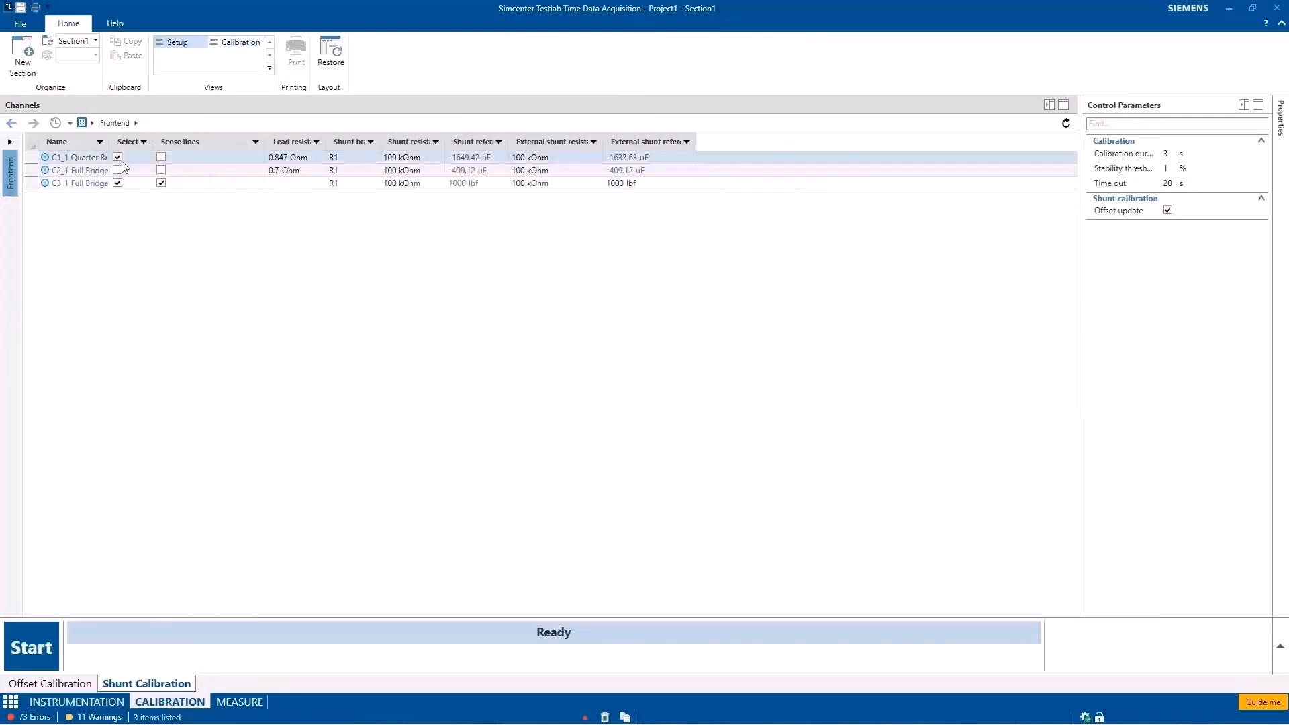
click(118, 157)
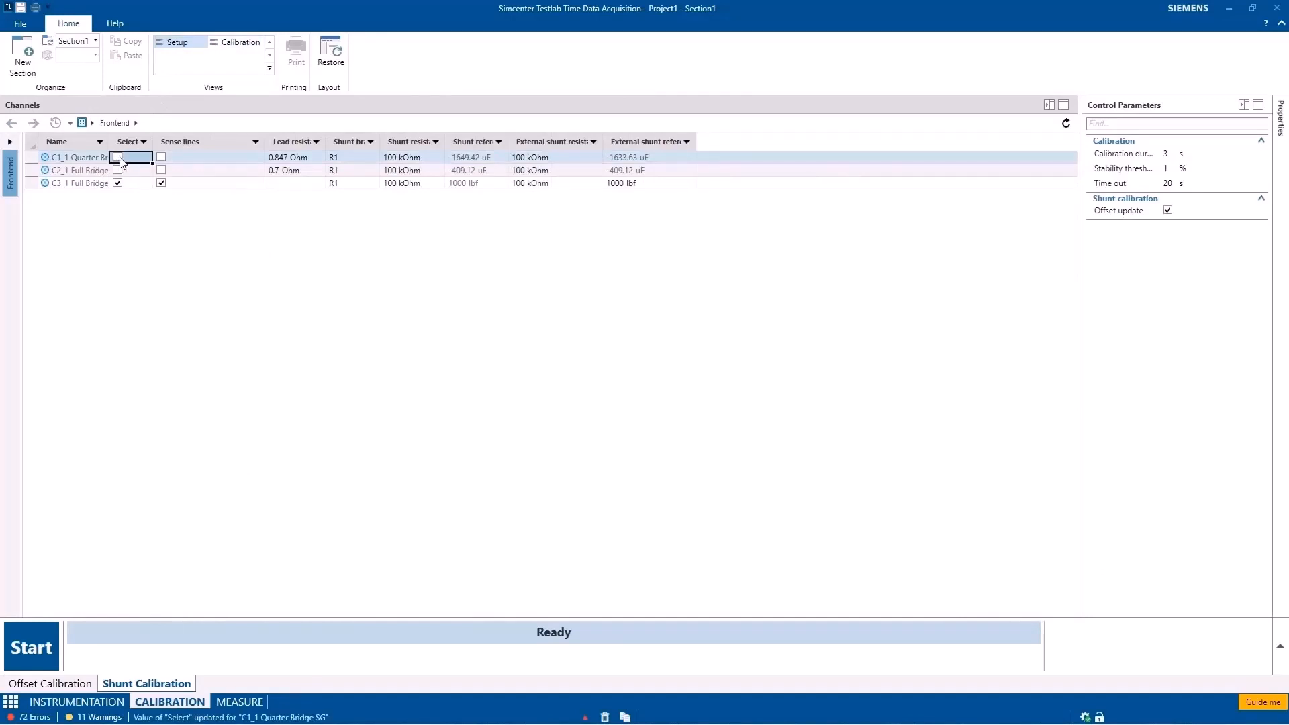
click(161, 183)
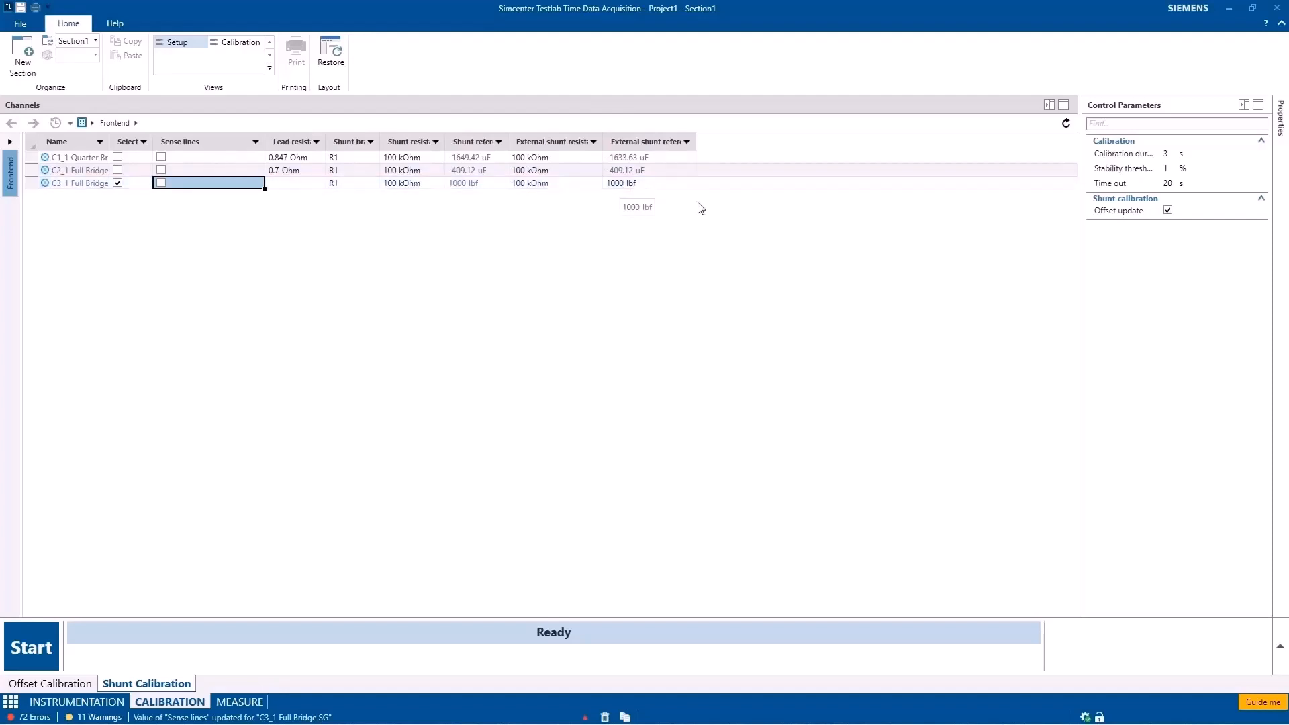
Try external shunt resistances of 25 kOhm and 1000 kOhm on channel C3_1, and set it back to 100 kOhm.
double_click(523, 186)
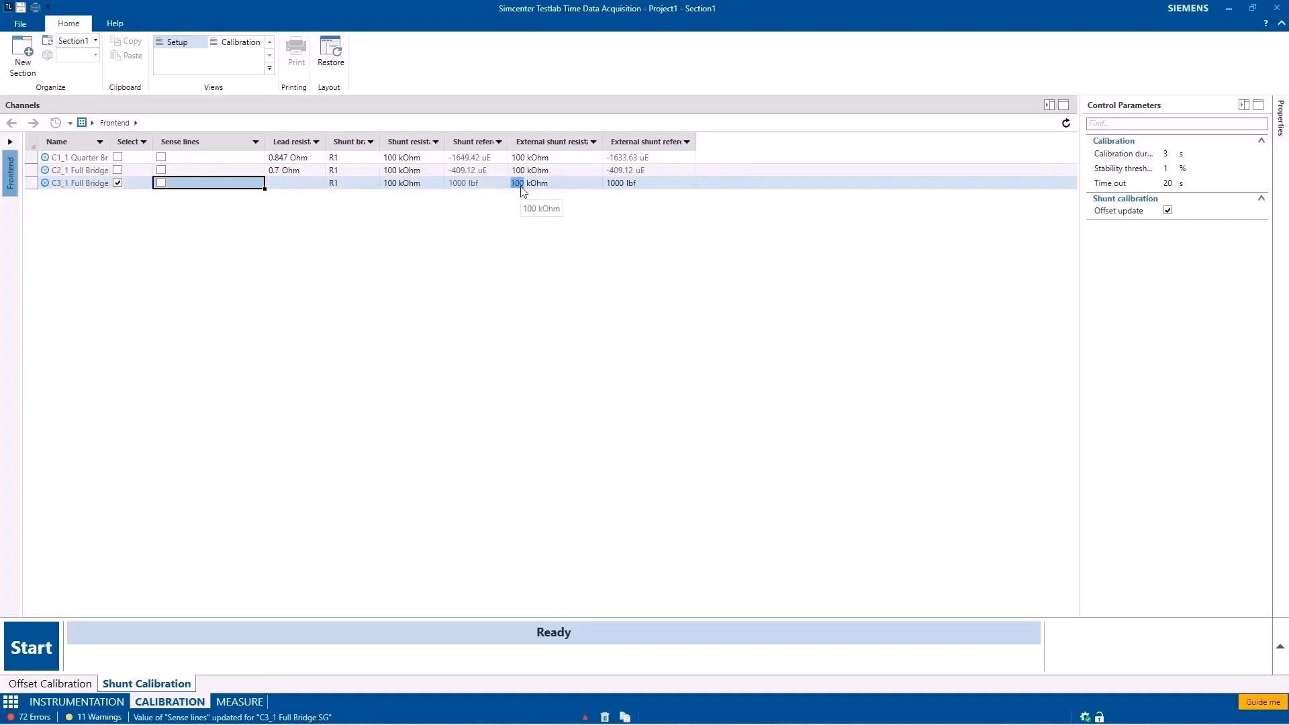
text(25)
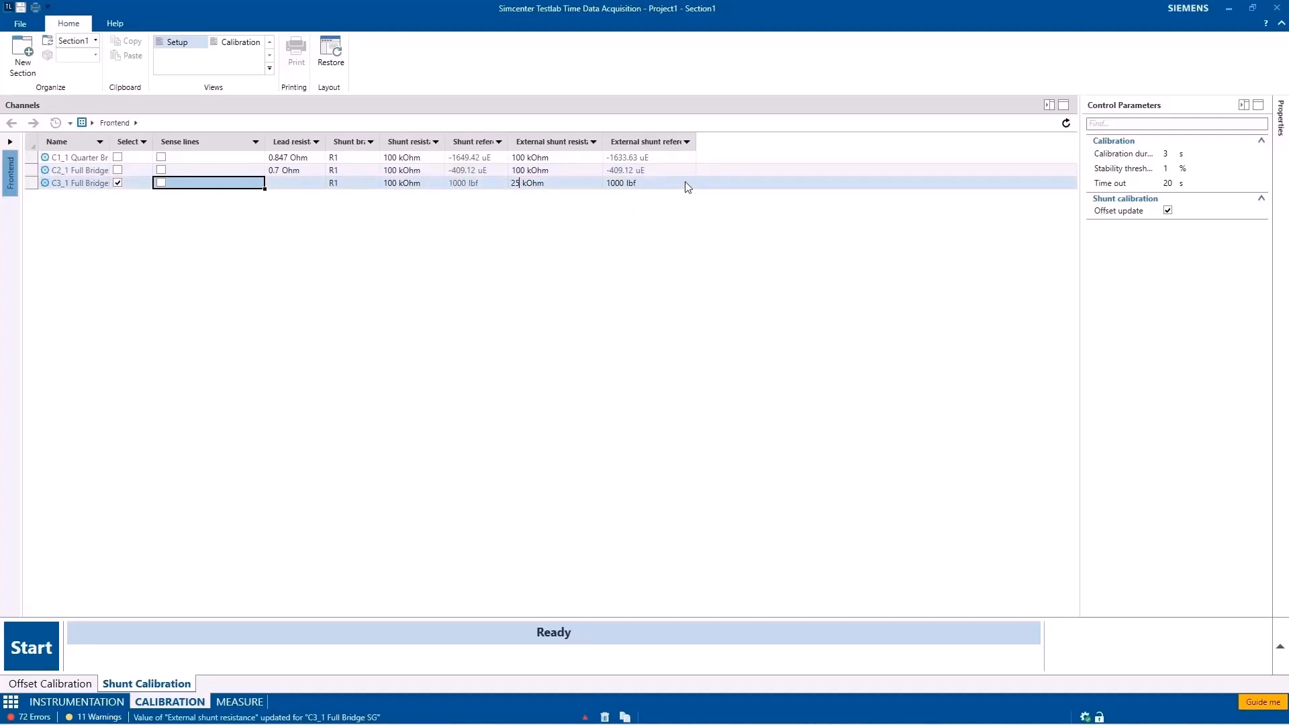
click(508, 186)
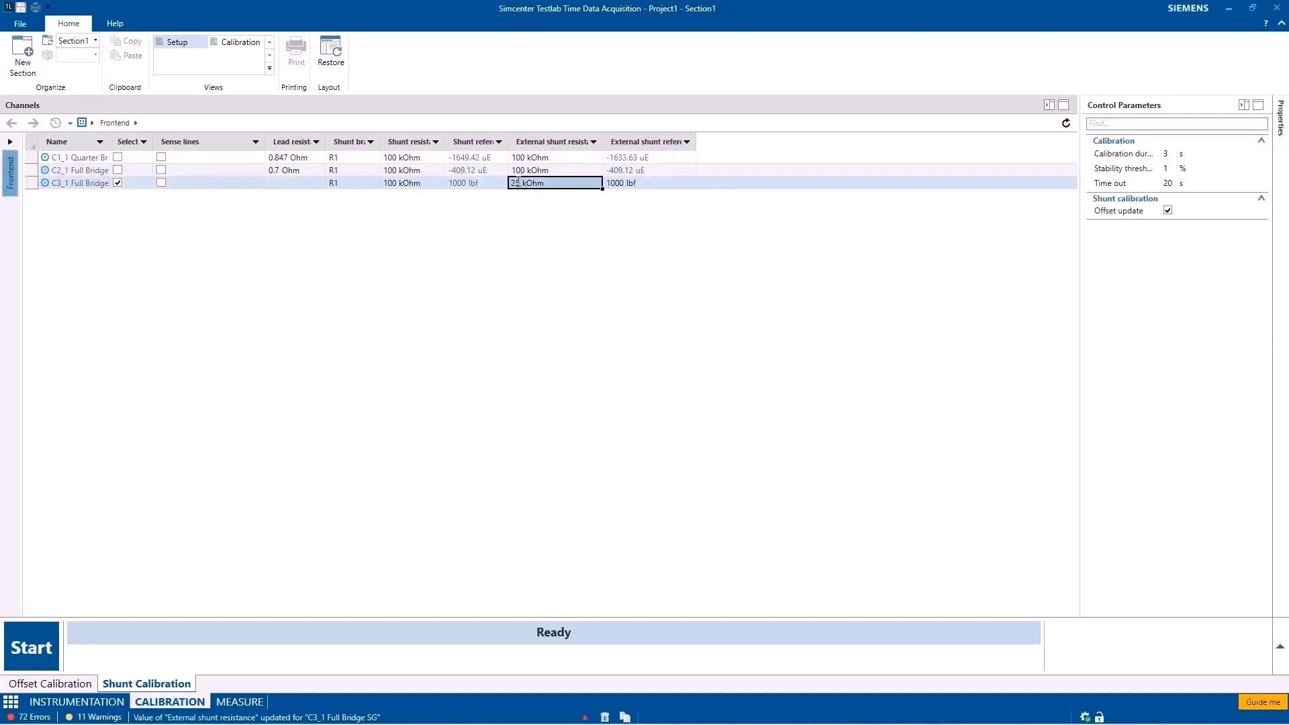
text(1000)
key(Return)
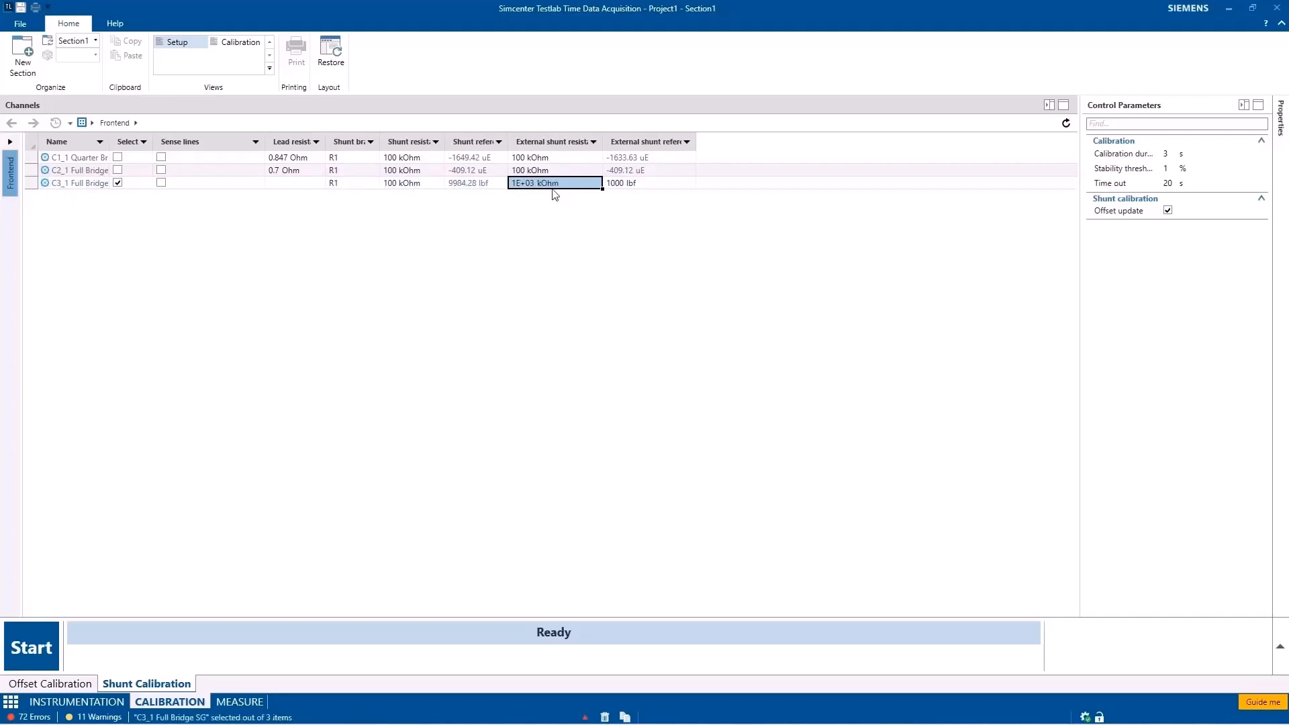
click(560, 168)
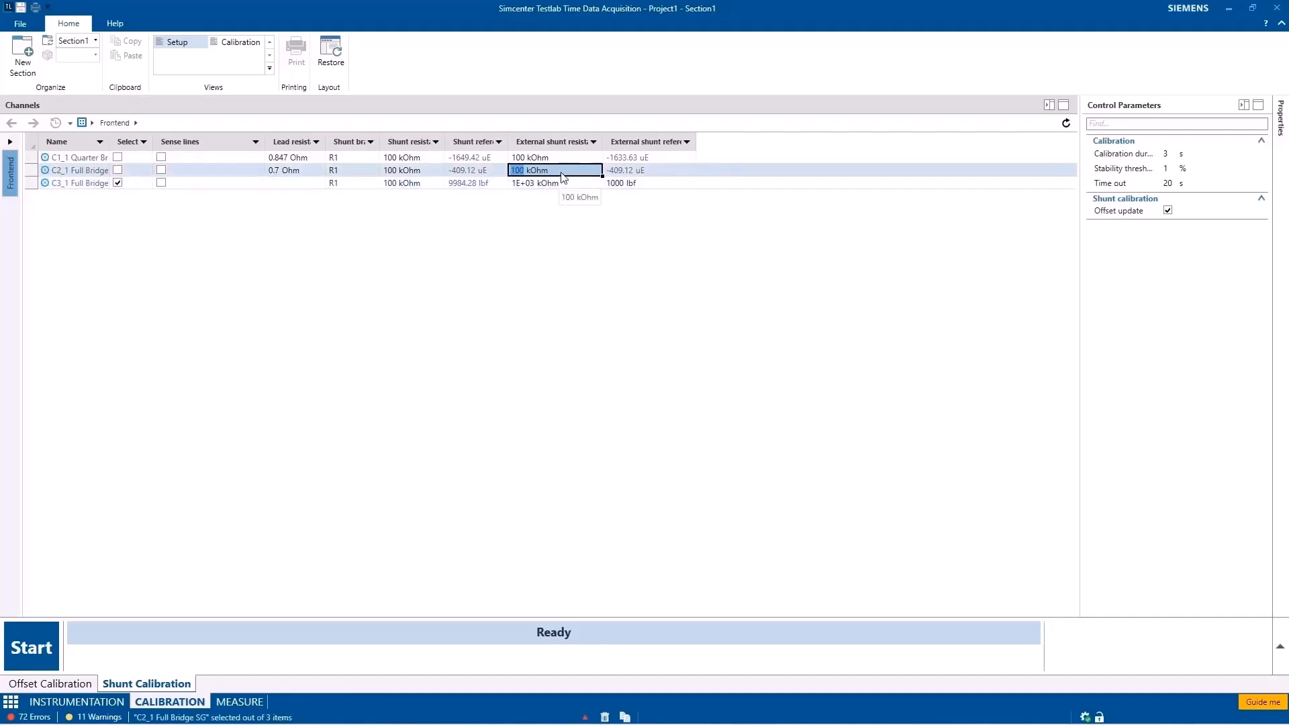
click(523, 183)
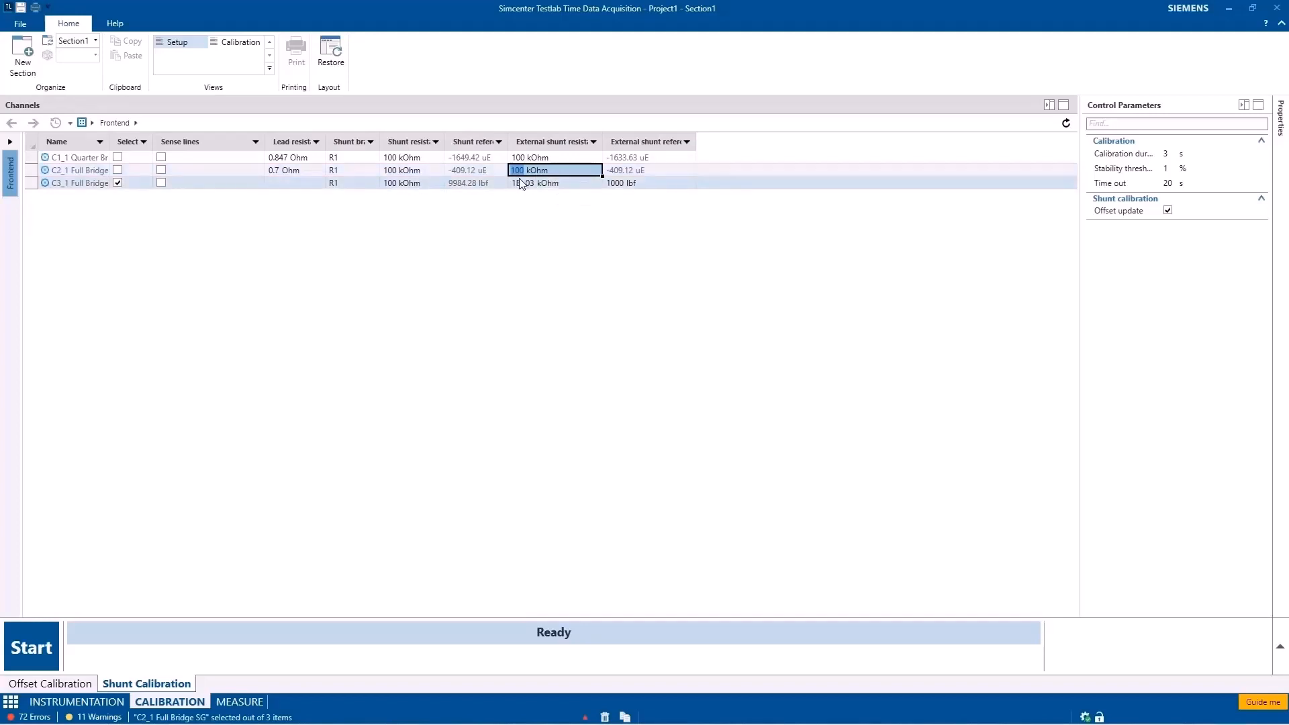
text(100)
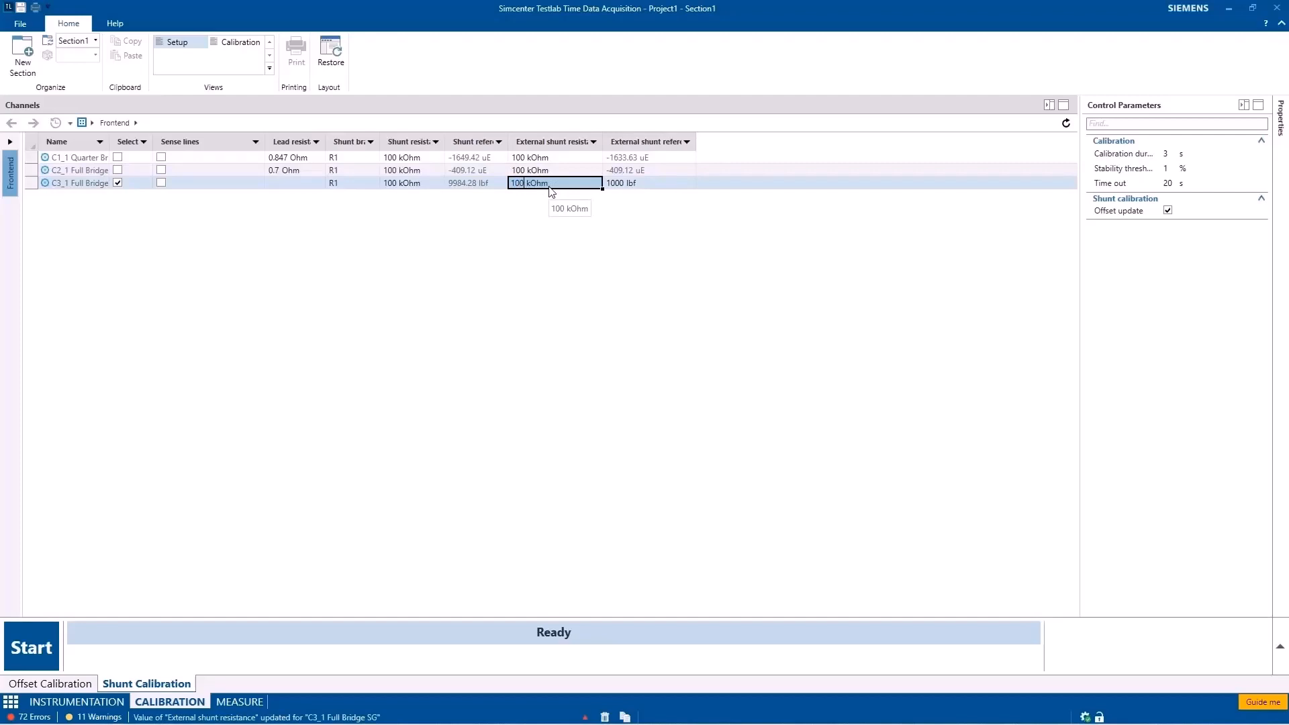
click(550, 170)
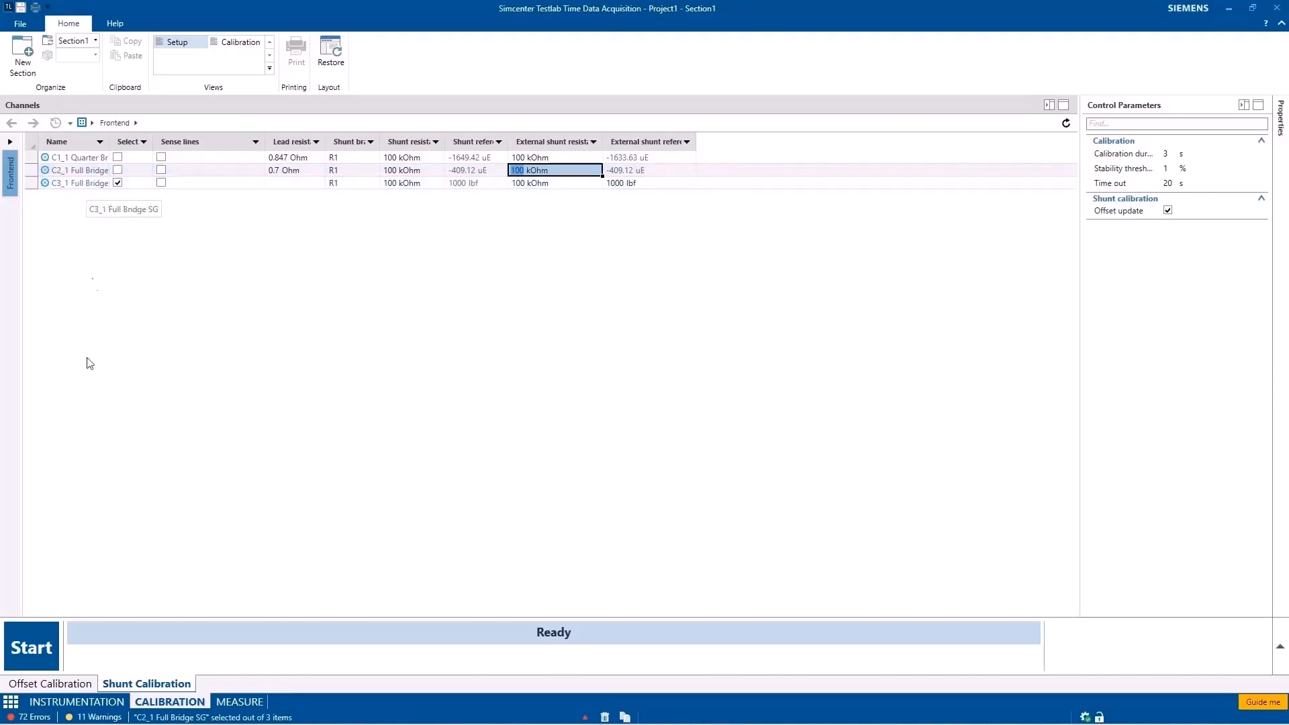
Rename the point of channel C3_1 to Full Bridge Load Cell in the instrumentation list, and return to the shunt calibration setup.
click(94, 691)
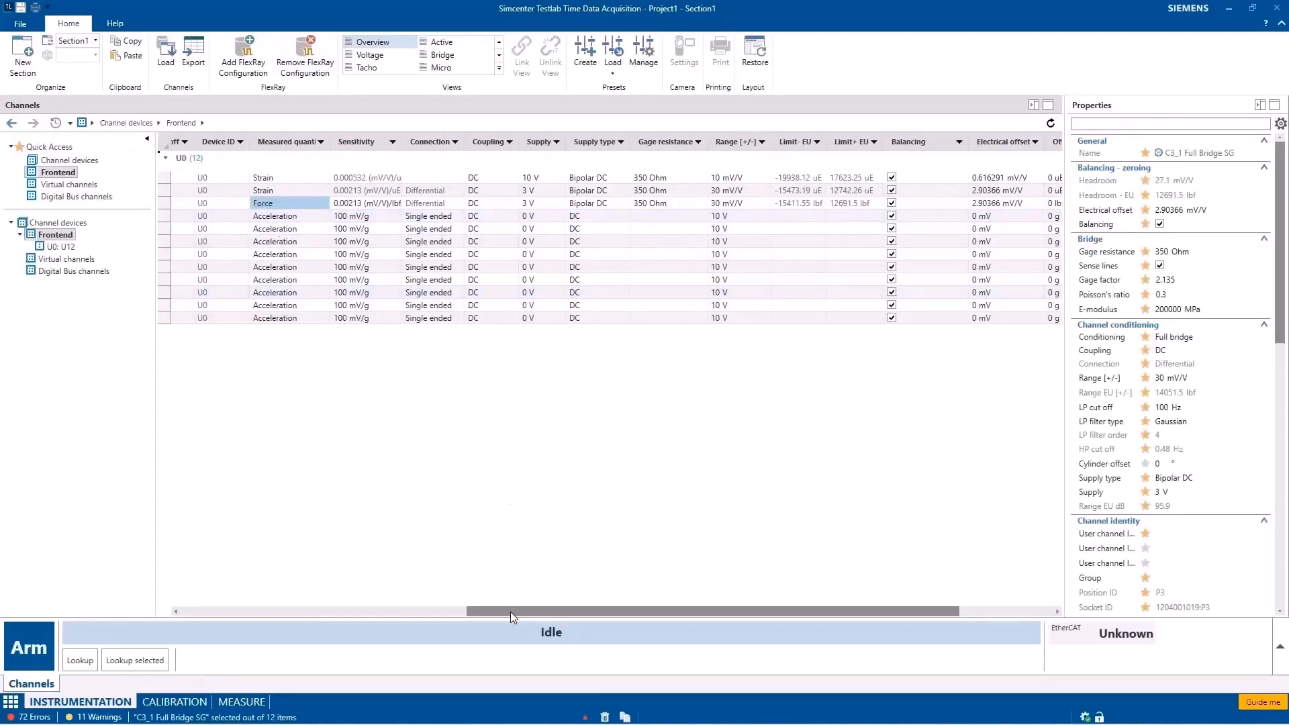
drag(511, 611, 203, 602)
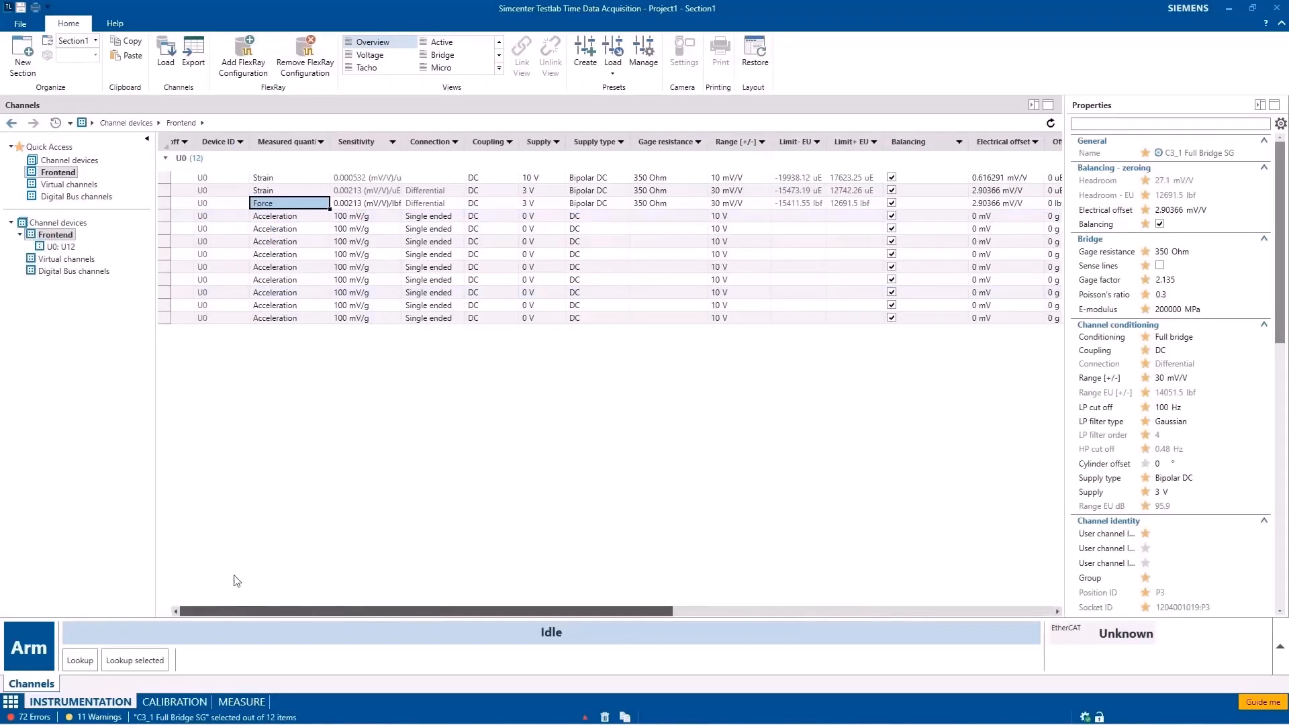
click(380, 203)
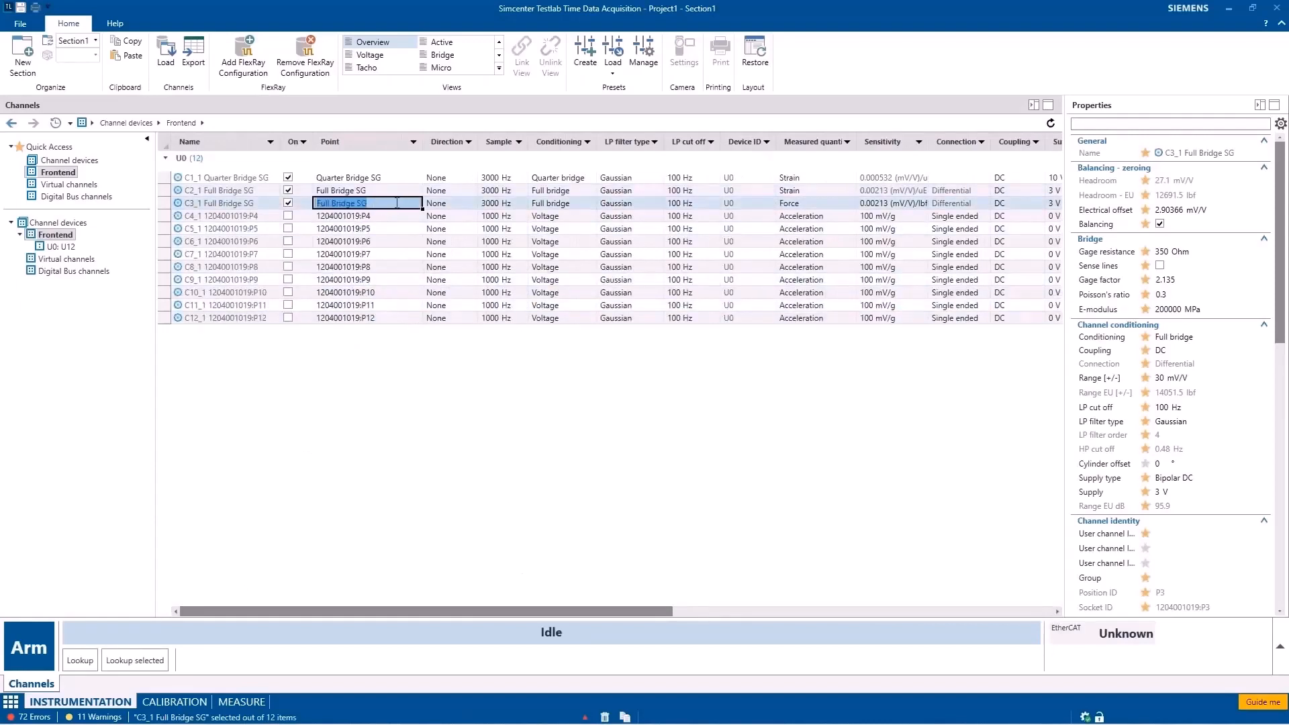
click(397, 203)
drag(374, 204, 359, 203)
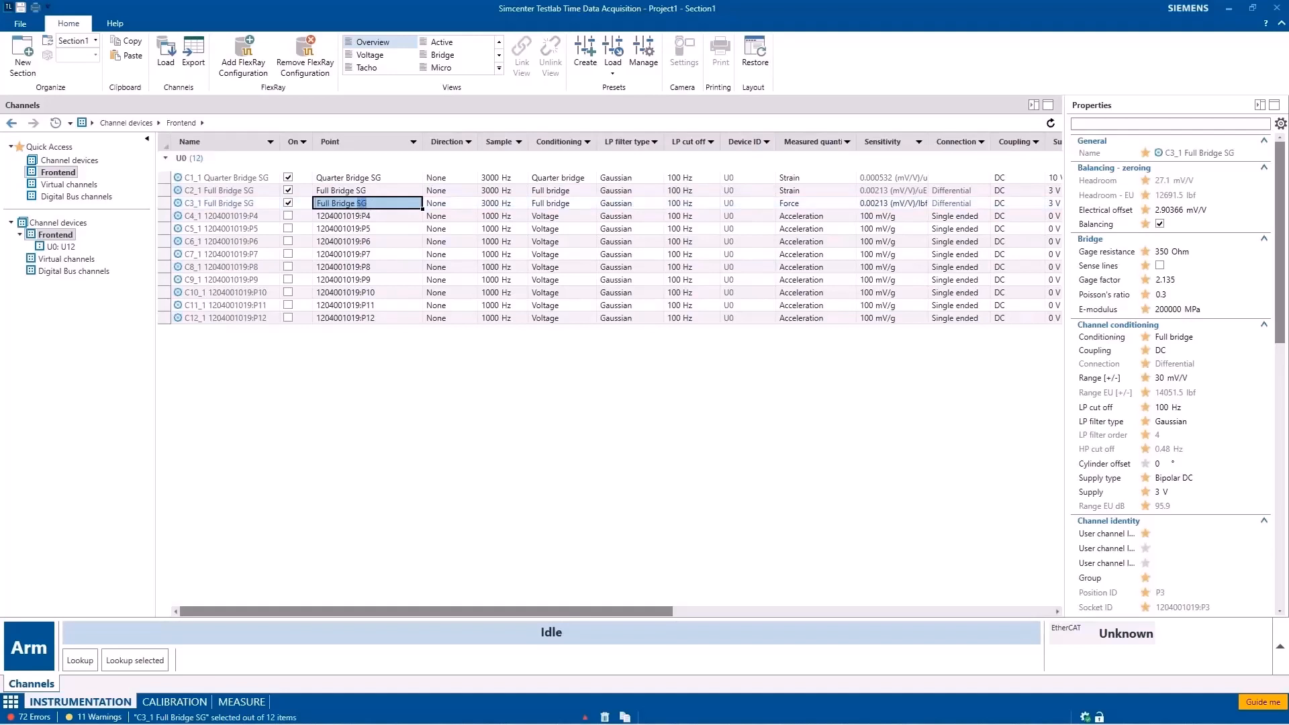
text(Load Cell)
key(Return)
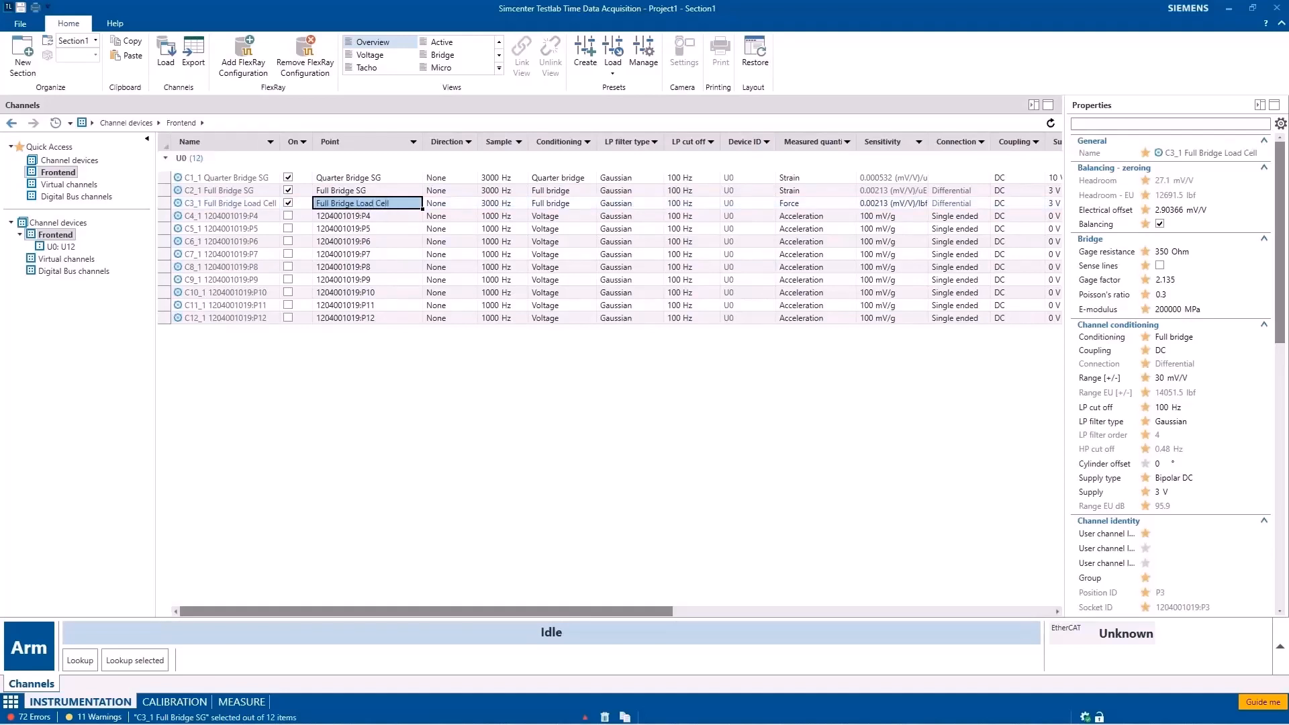
click(172, 702)
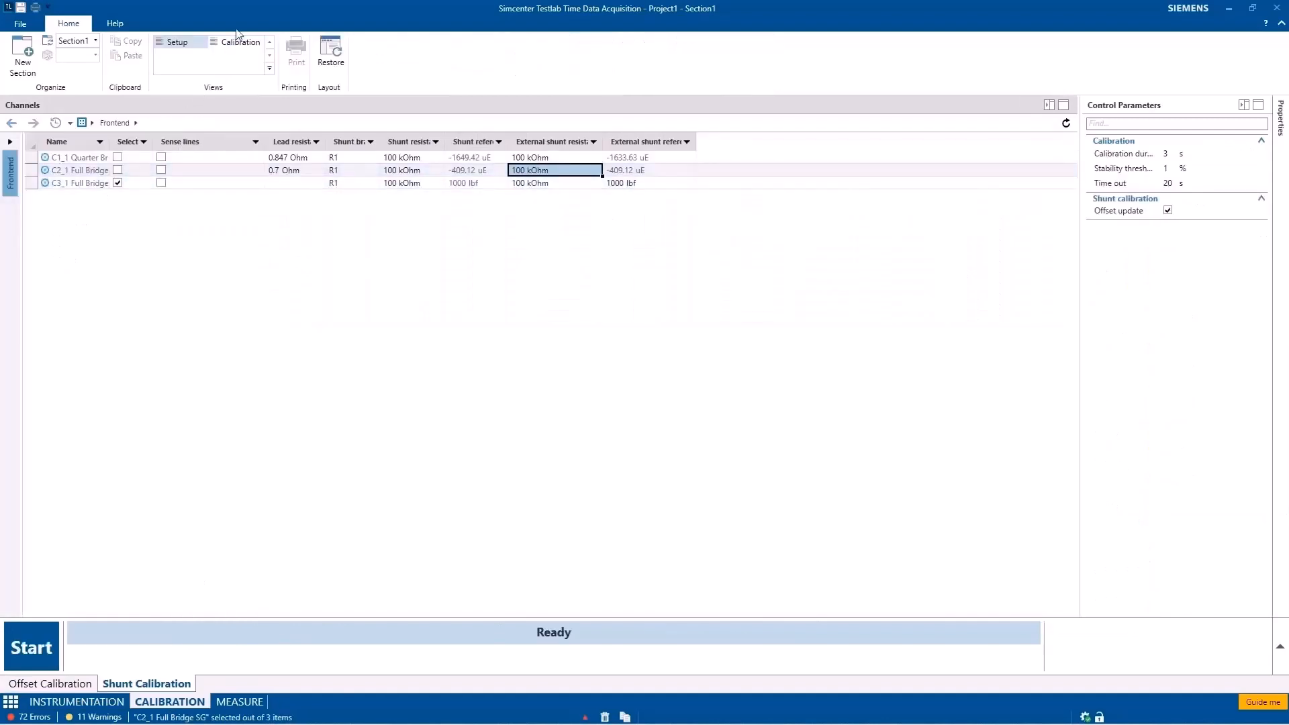
Run the shunt calibration on channel C3_1 Full Bridge Load Cell and apply the new sensitivity and electrical offset.
click(235, 44)
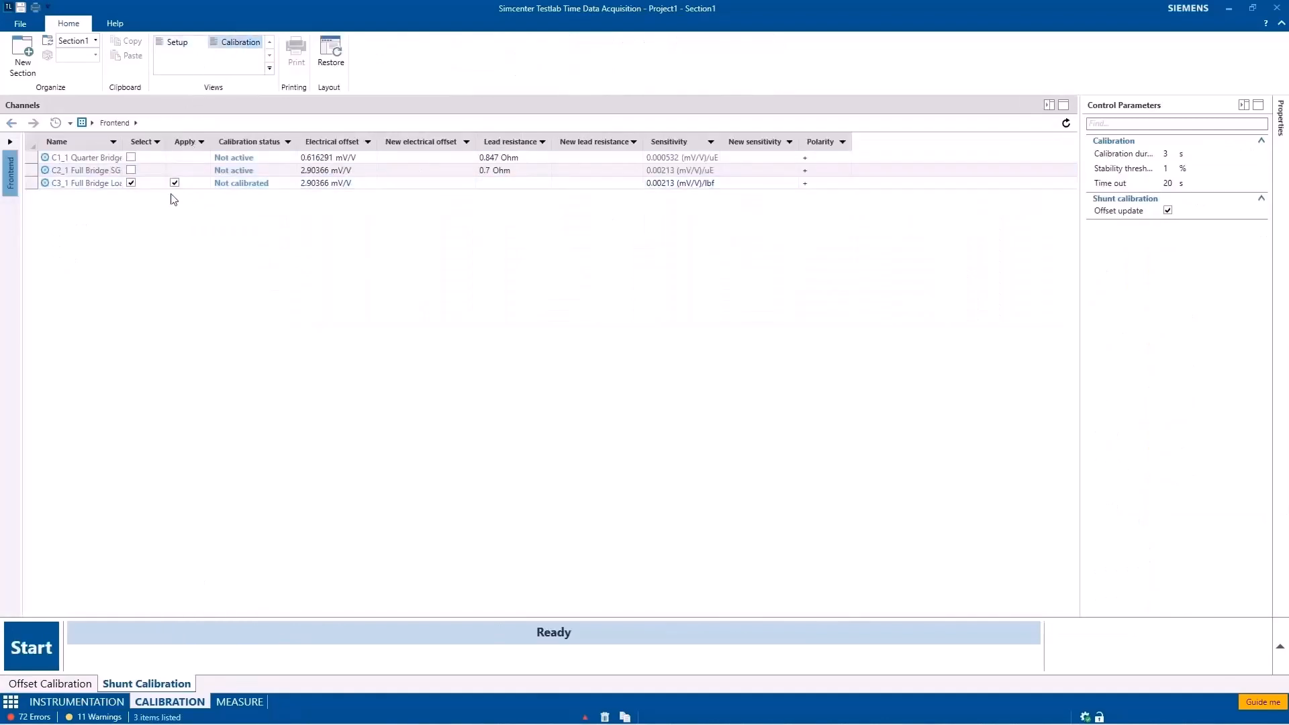
click(38, 636)
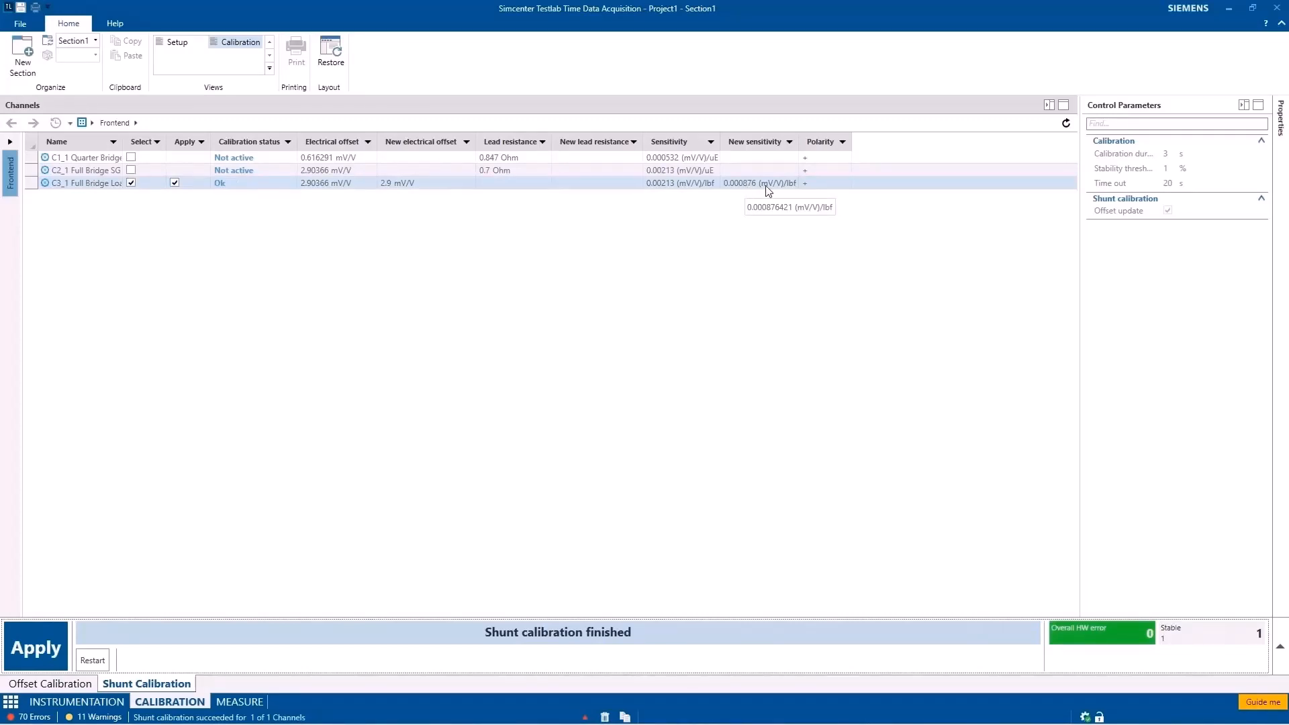
click(53, 645)
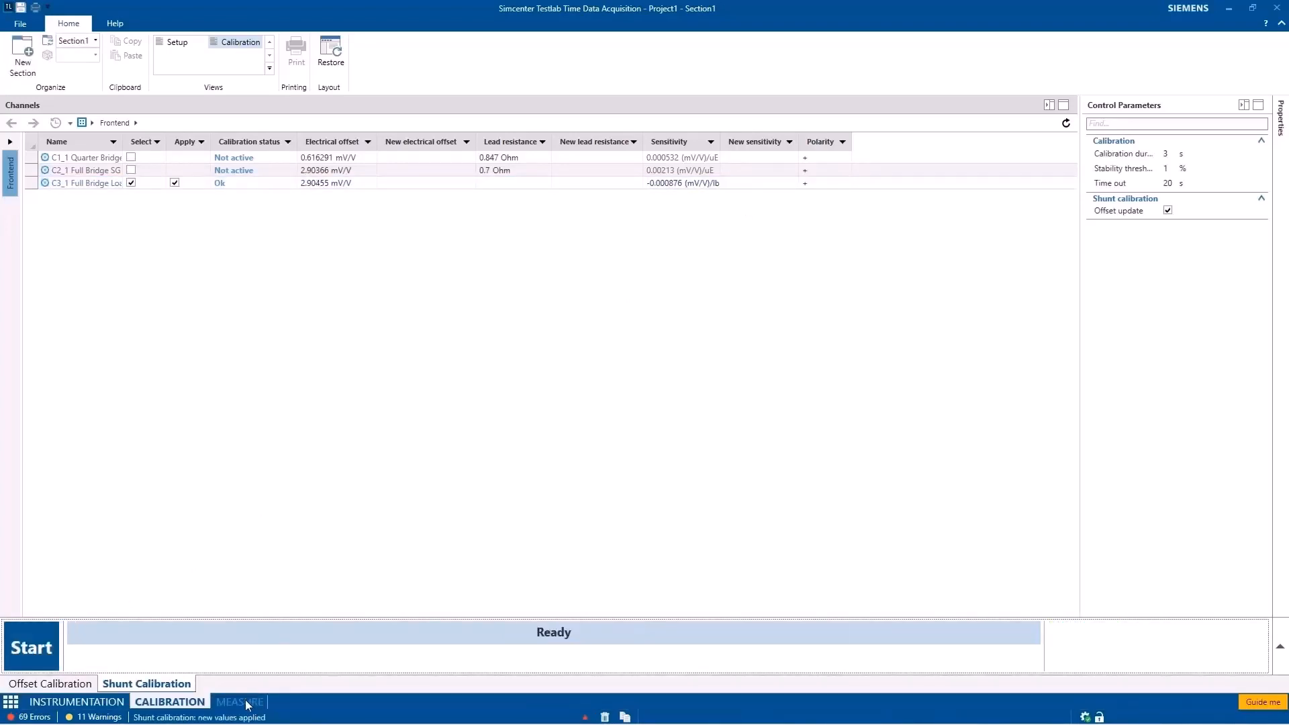
Add a numerical display to the measurement view and show the Time signal of Full Bridge Load Cell in it.
click(240, 702)
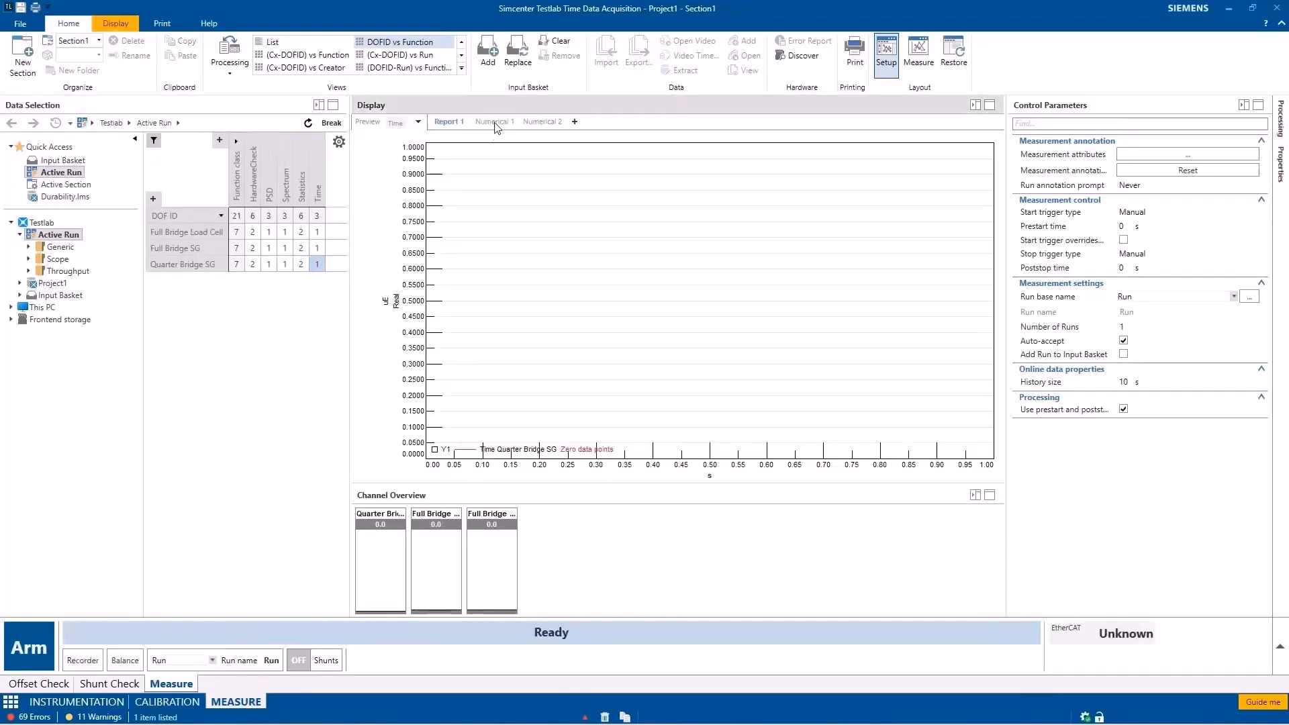
click(319, 234)
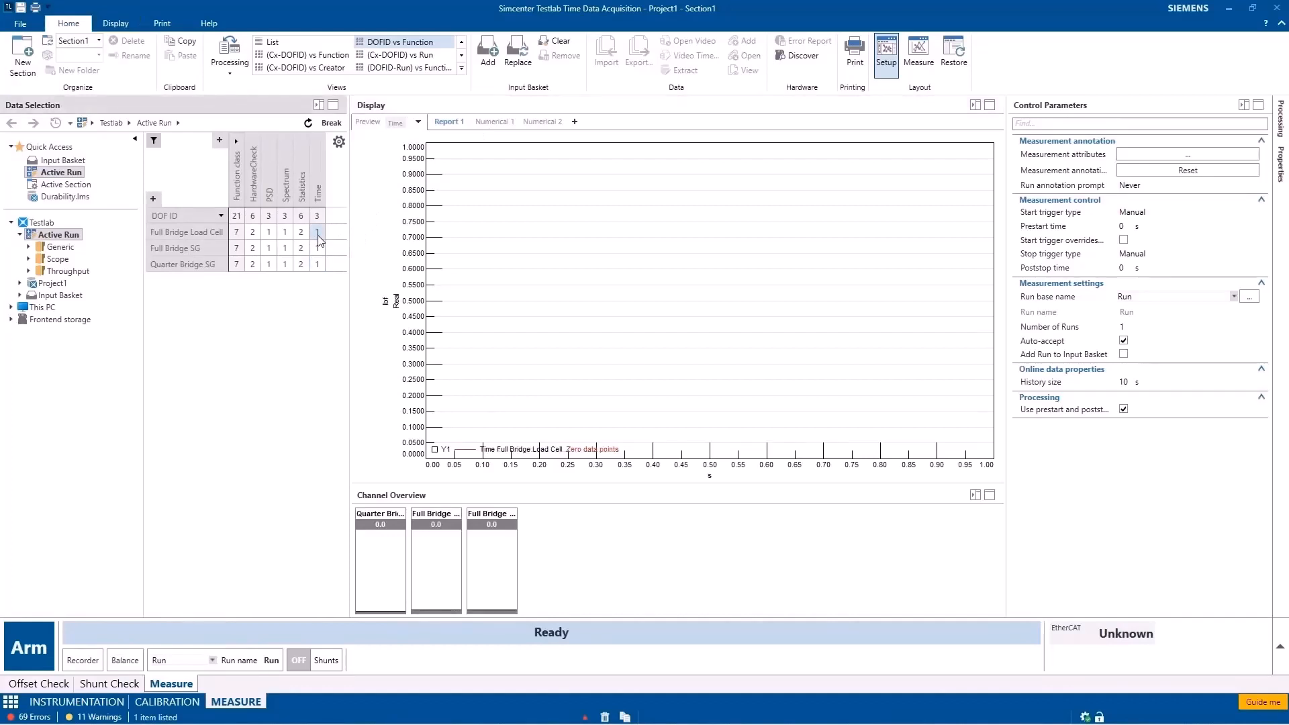
click(538, 123)
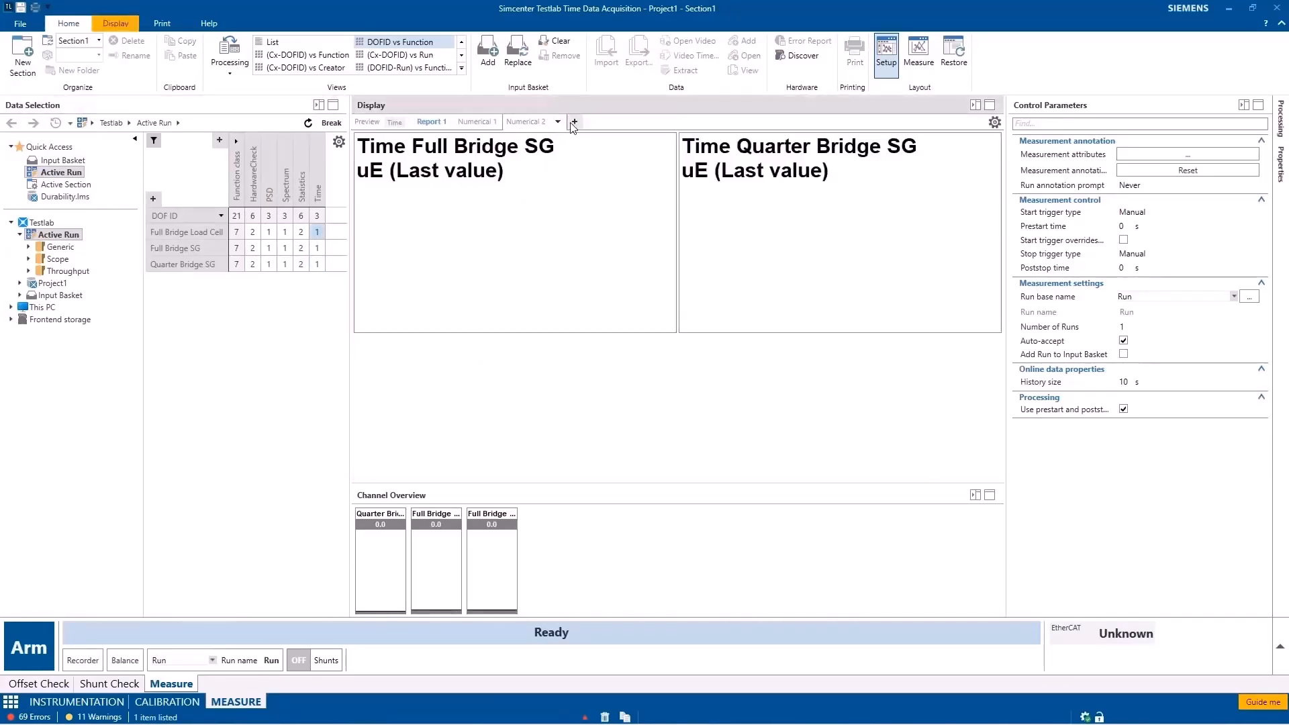
click(574, 122)
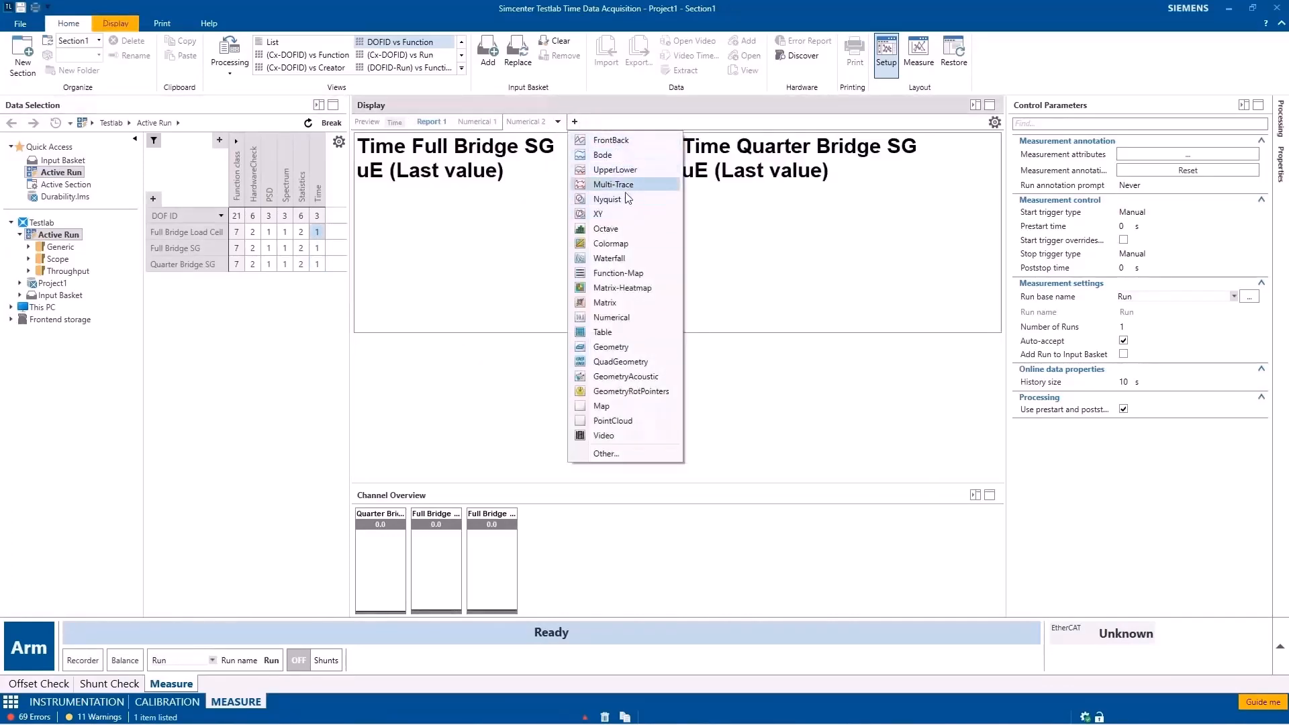
click(602, 317)
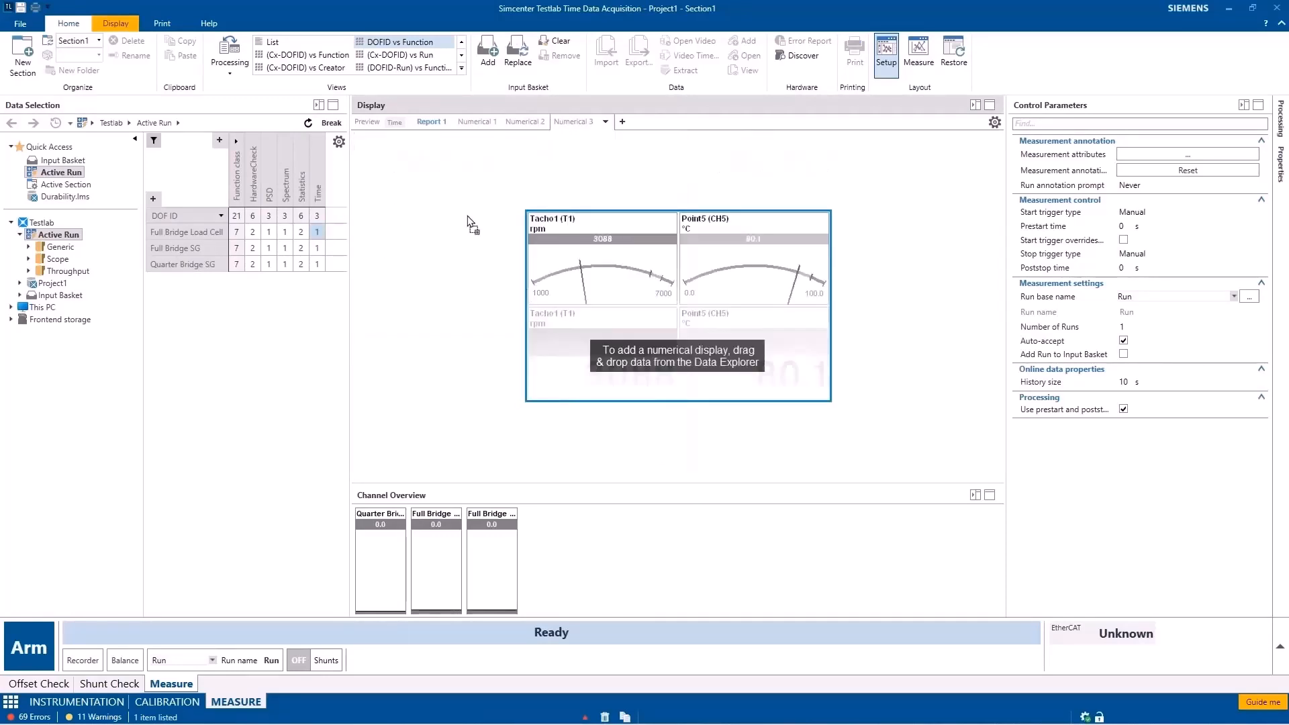
drag(472, 227, 665, 281)
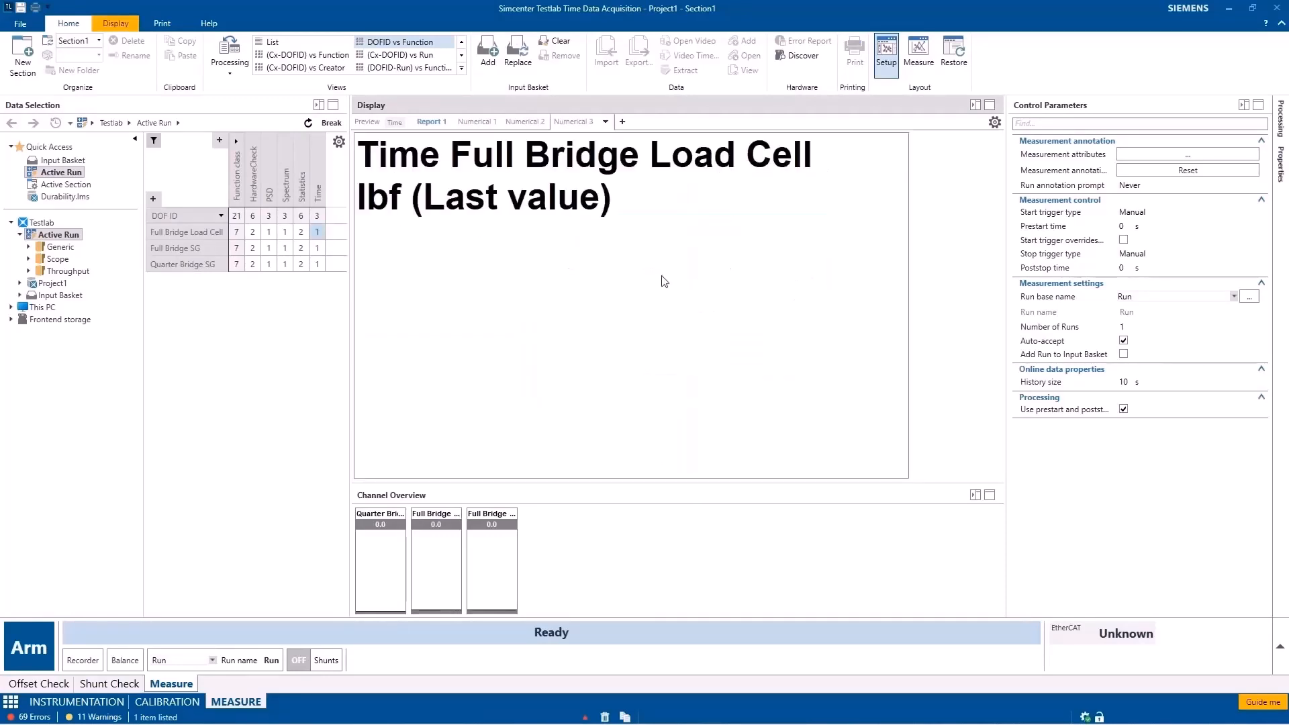
Arm the measurement, check the load cell reading with the shunts switched on and off again, and disarm.
click(37, 637)
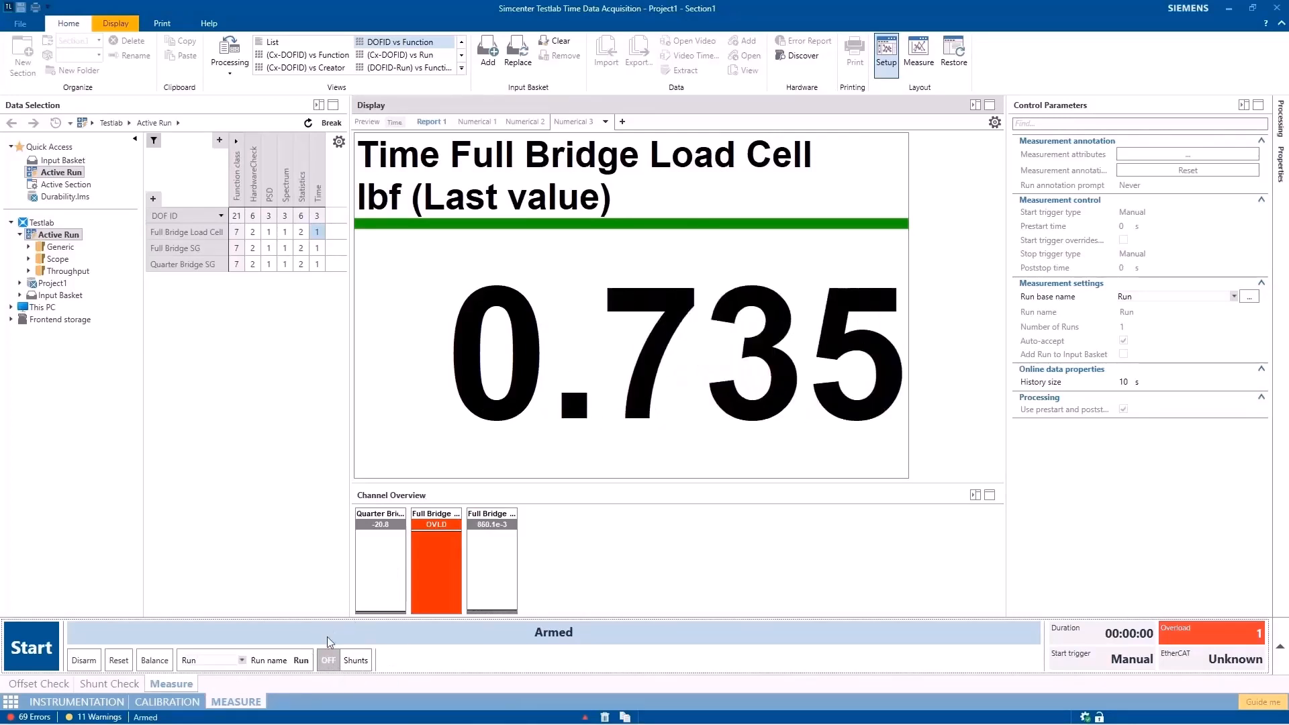
click(355, 664)
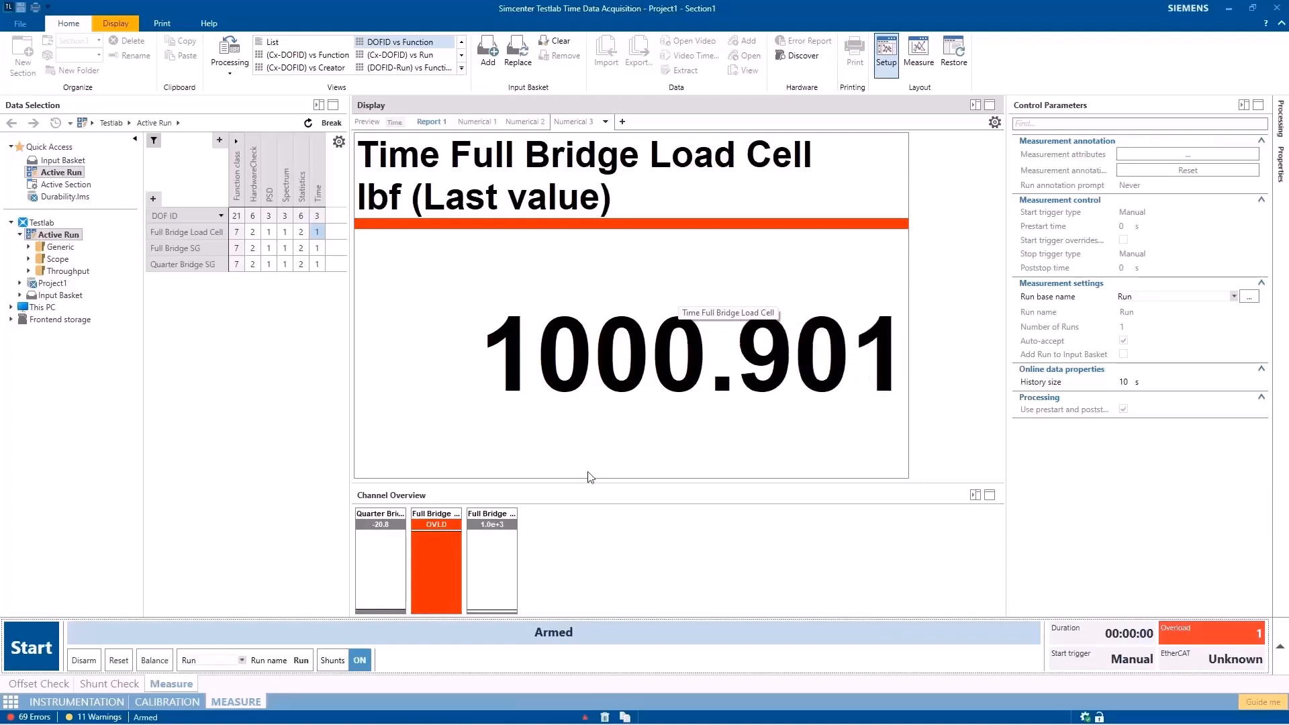
click(360, 660)
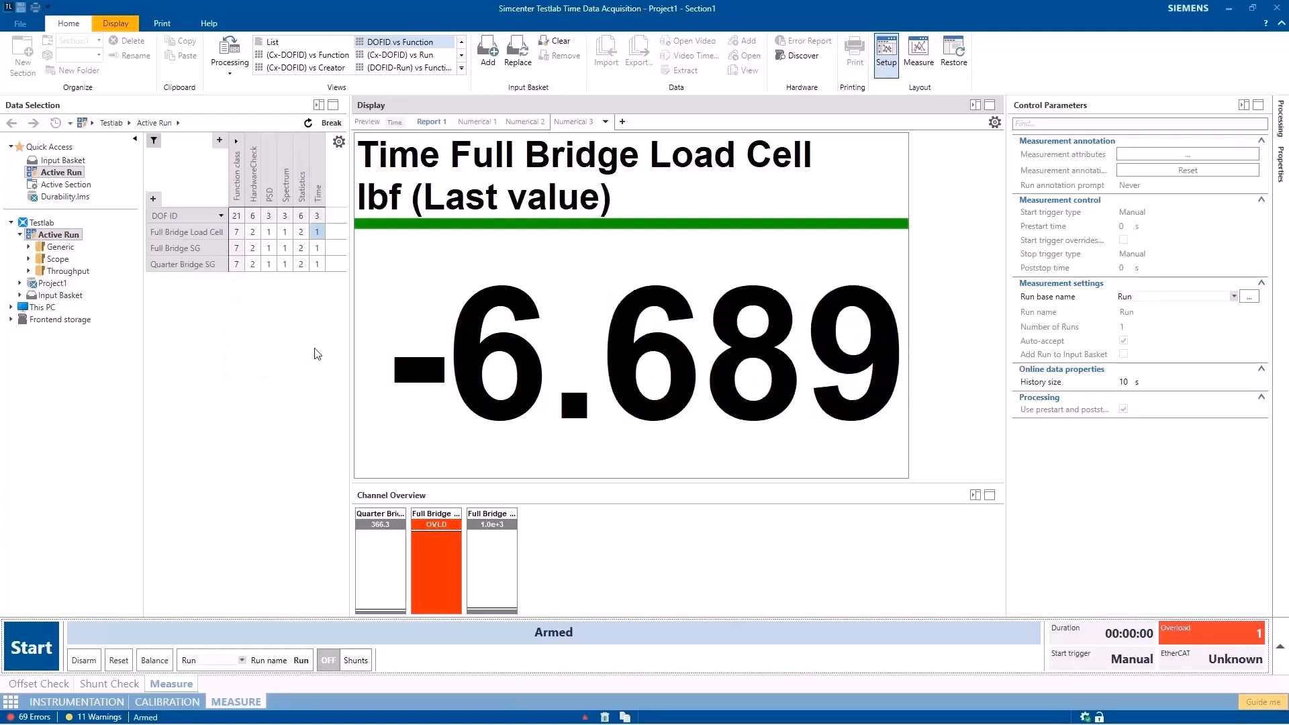
click(92, 661)
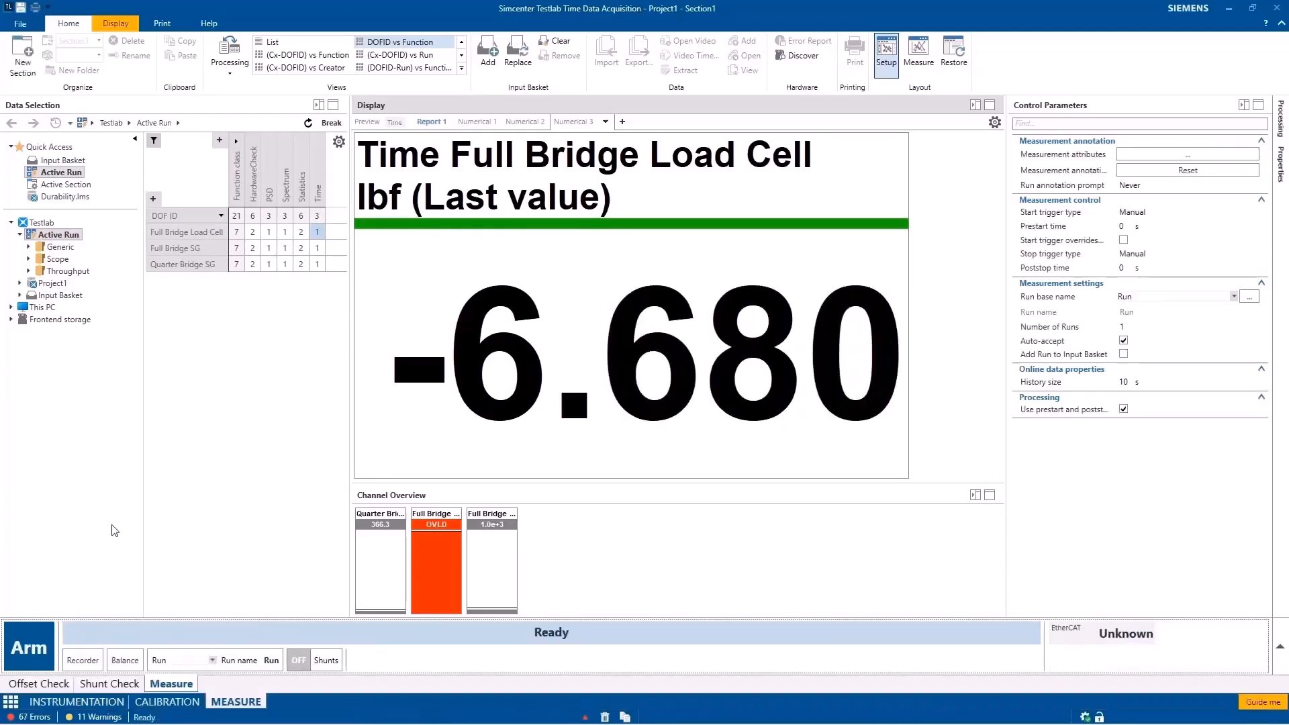
Set the engineering-unit offset of channel C1_1 Quarter Bridge SG to 100 uE in the instrumentation channel list.
click(97, 702)
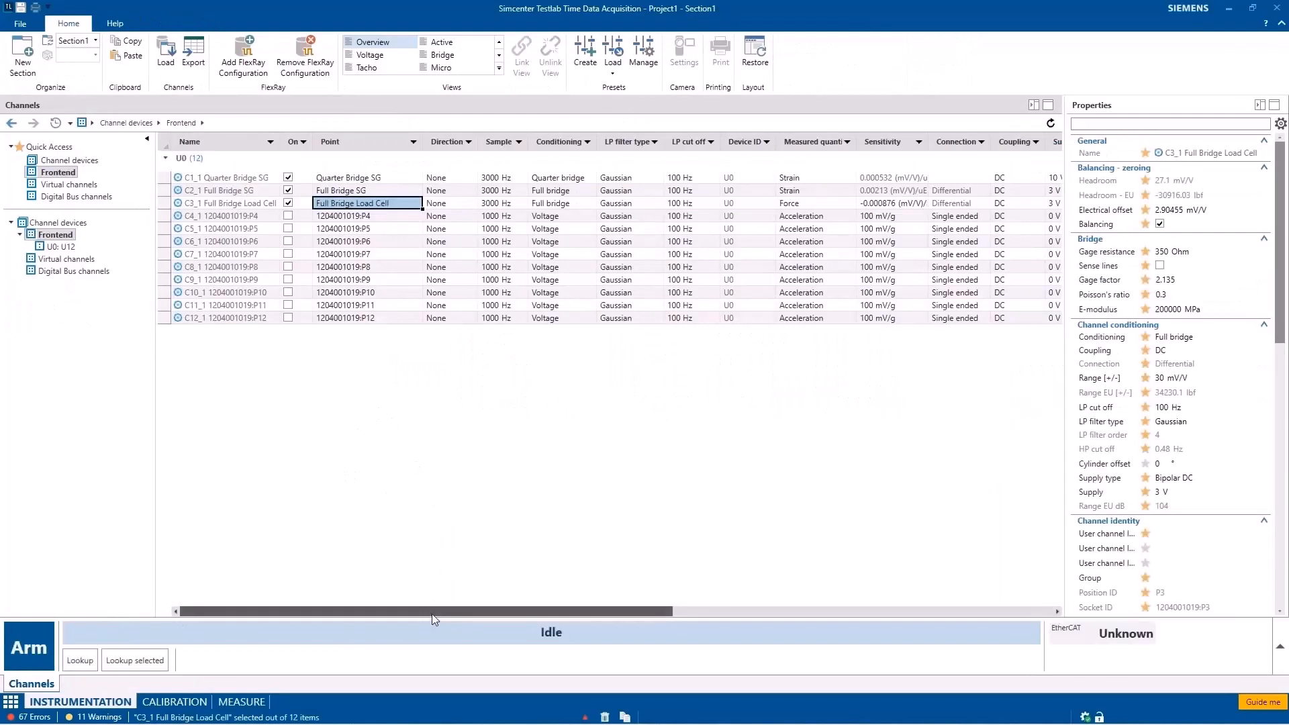
drag(432, 611, 832, 593)
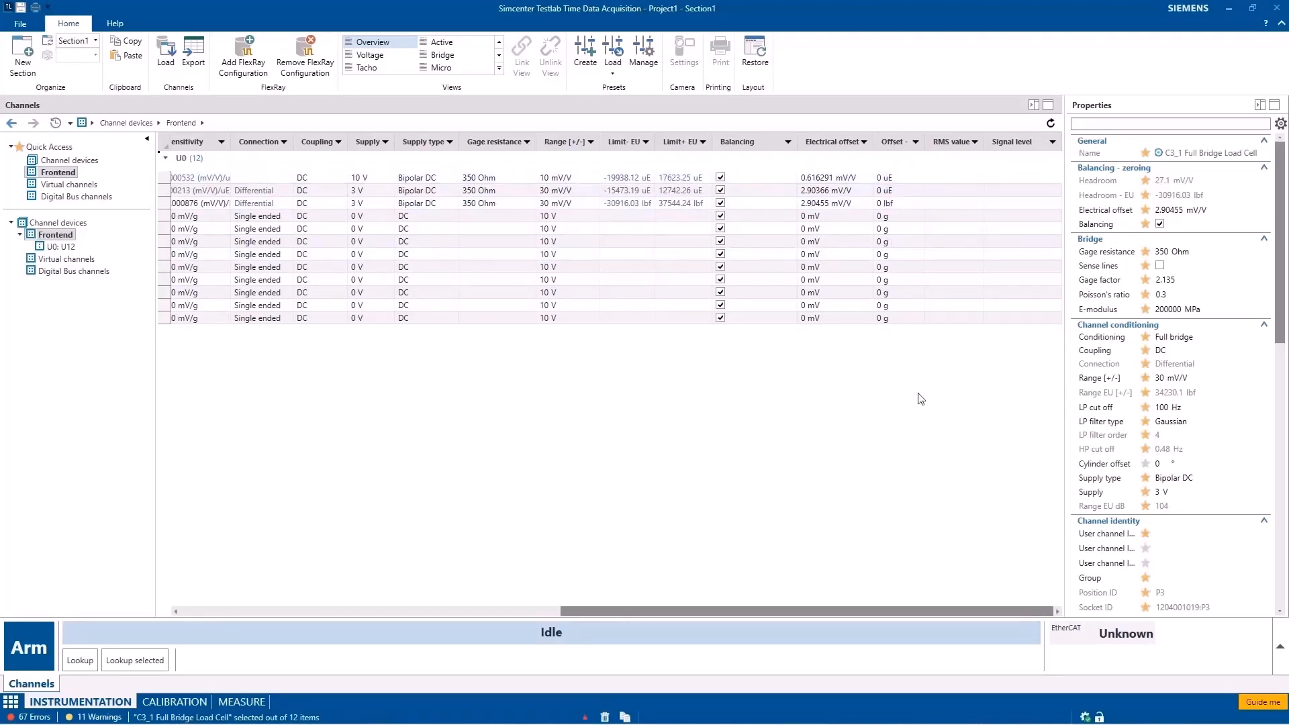
double_click(885, 178)
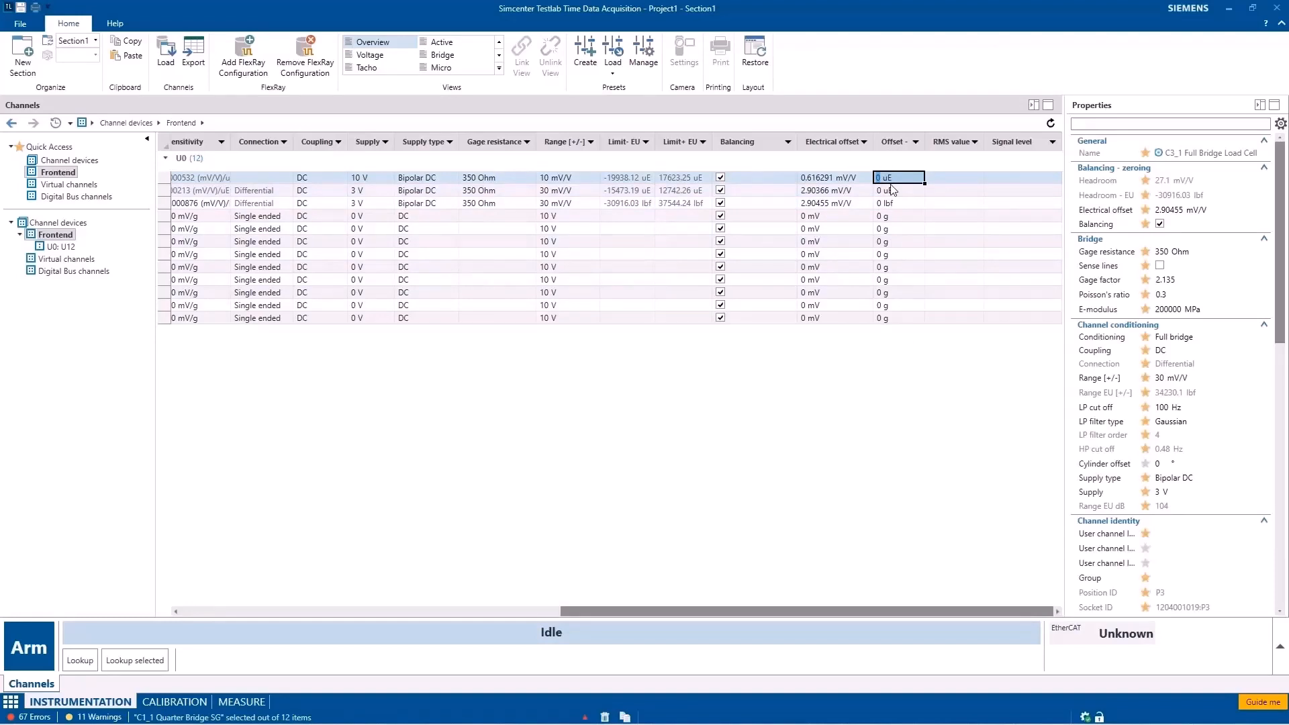
text(10)
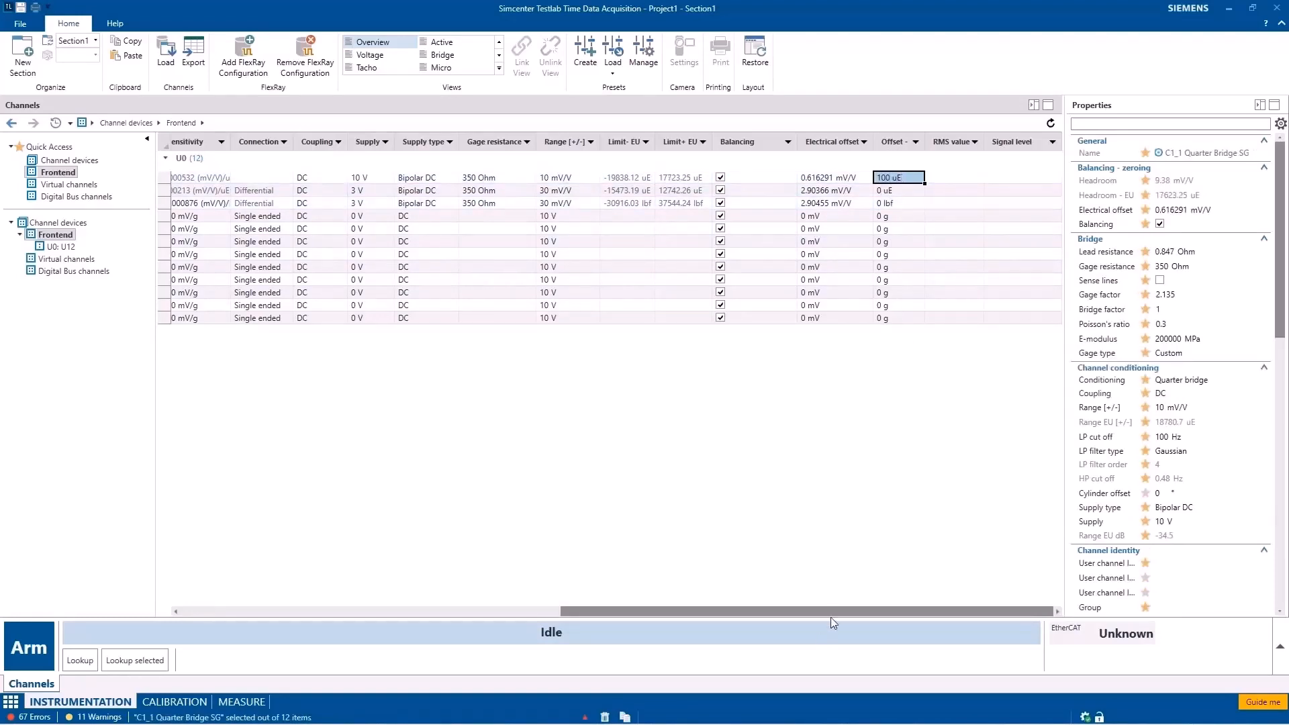
drag(832, 611, 273, 703)
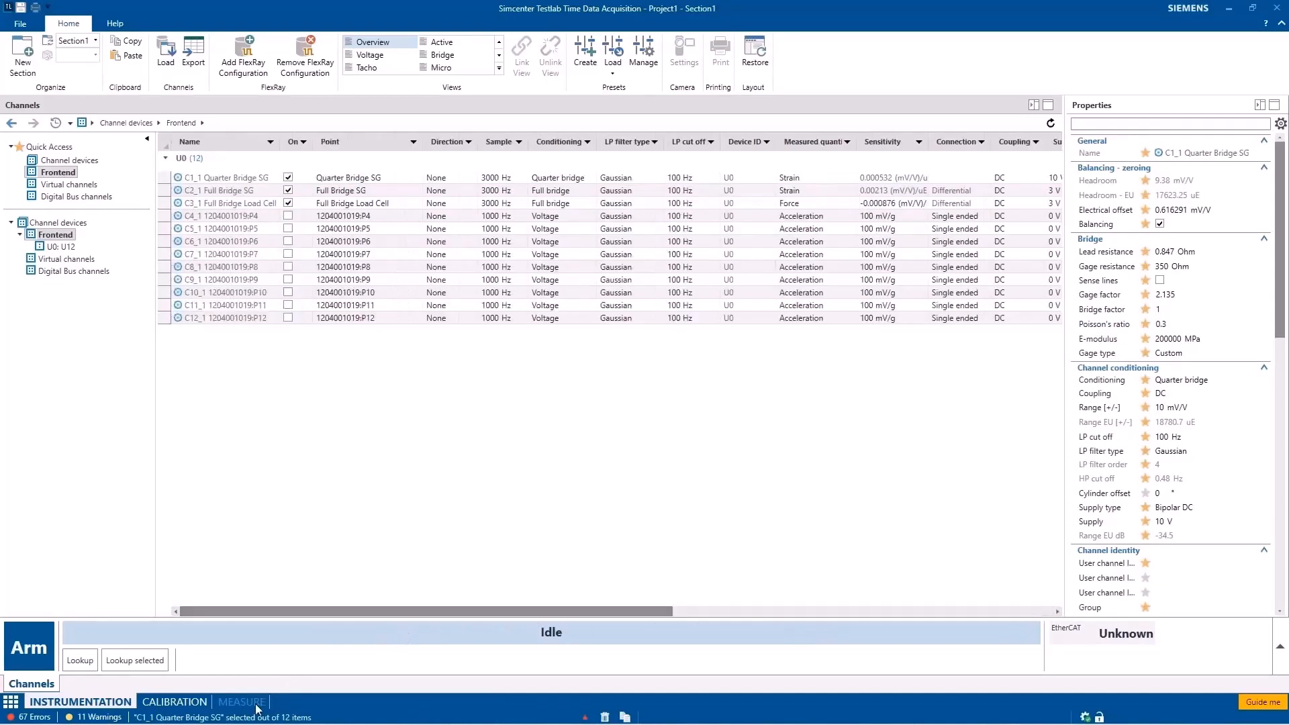
Balance the armed channels with the strain gauge numerical display shown, re-arm to check the full-bridge and quarter-bridge readings, and disarm.
click(257, 703)
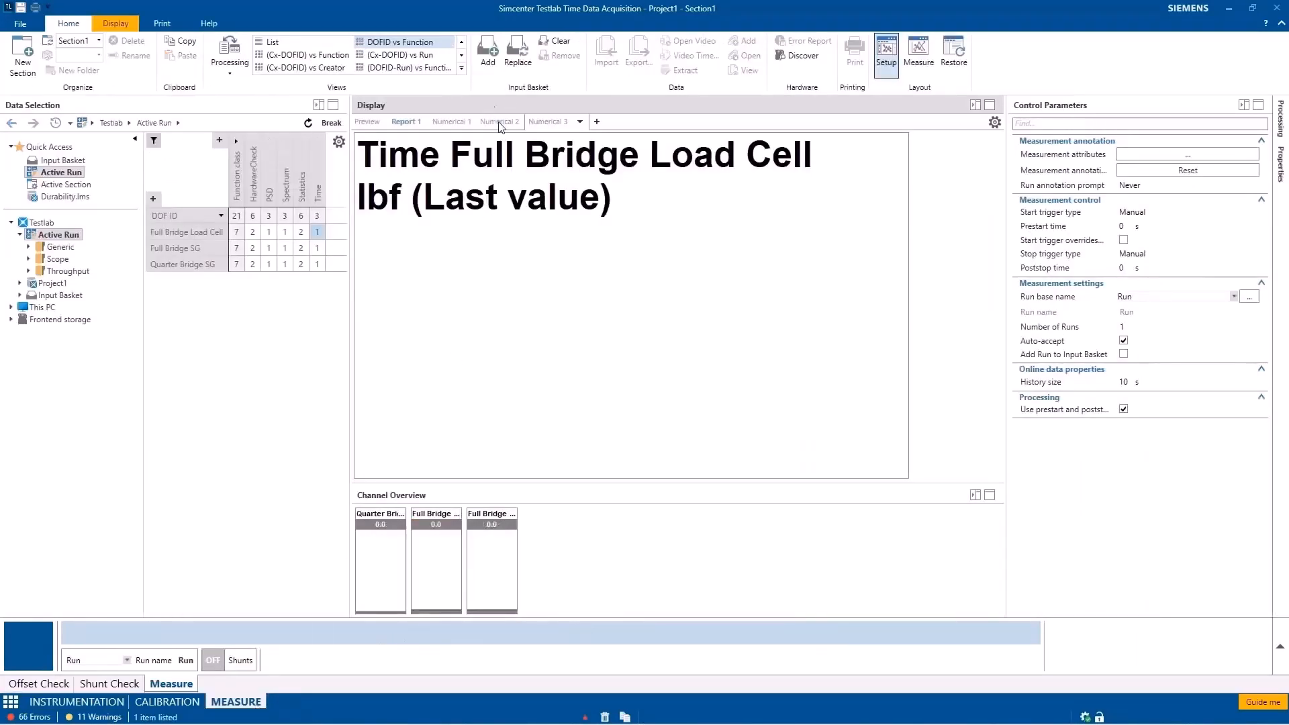
click(500, 123)
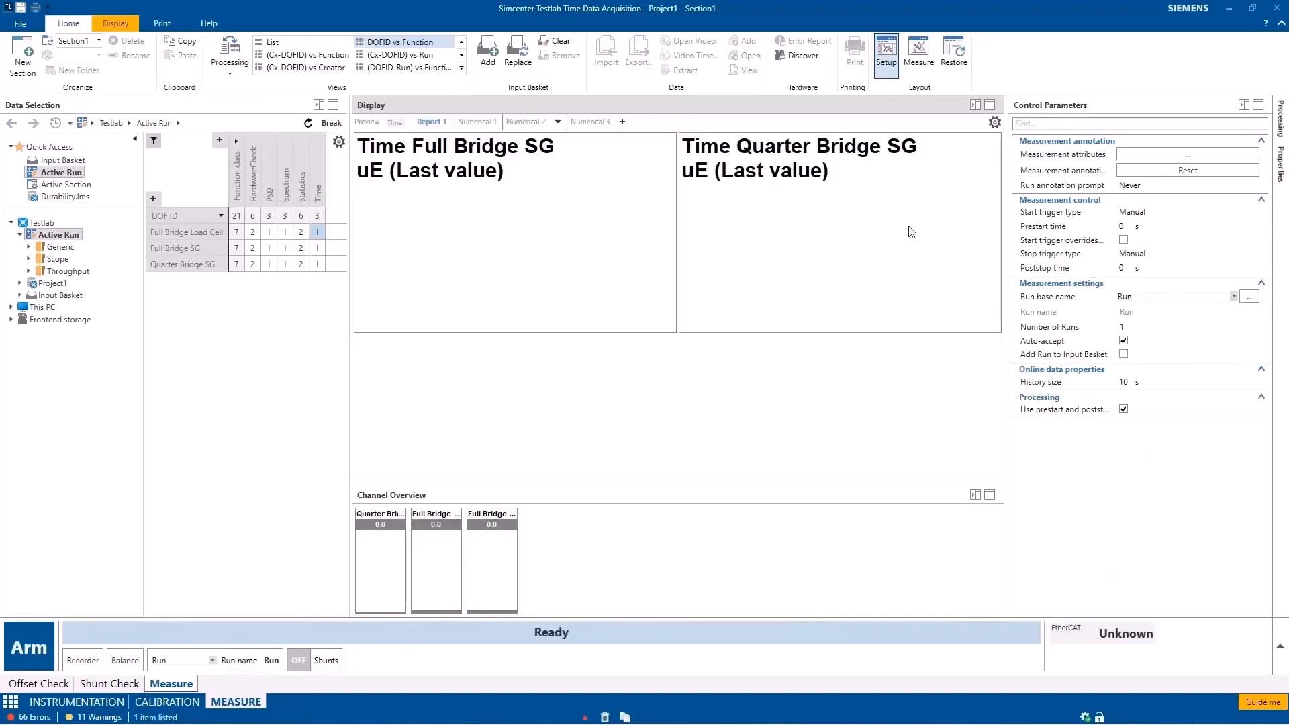
click(31, 652)
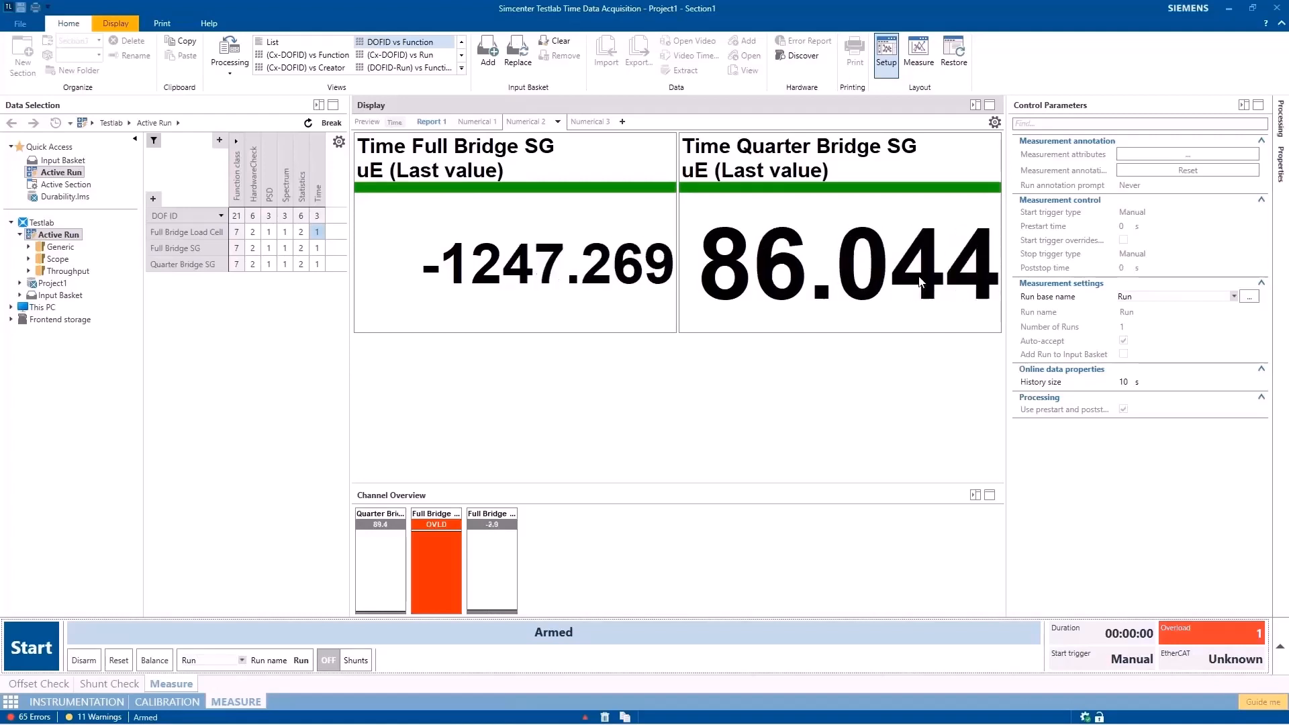
mouse_move(1071, 275)
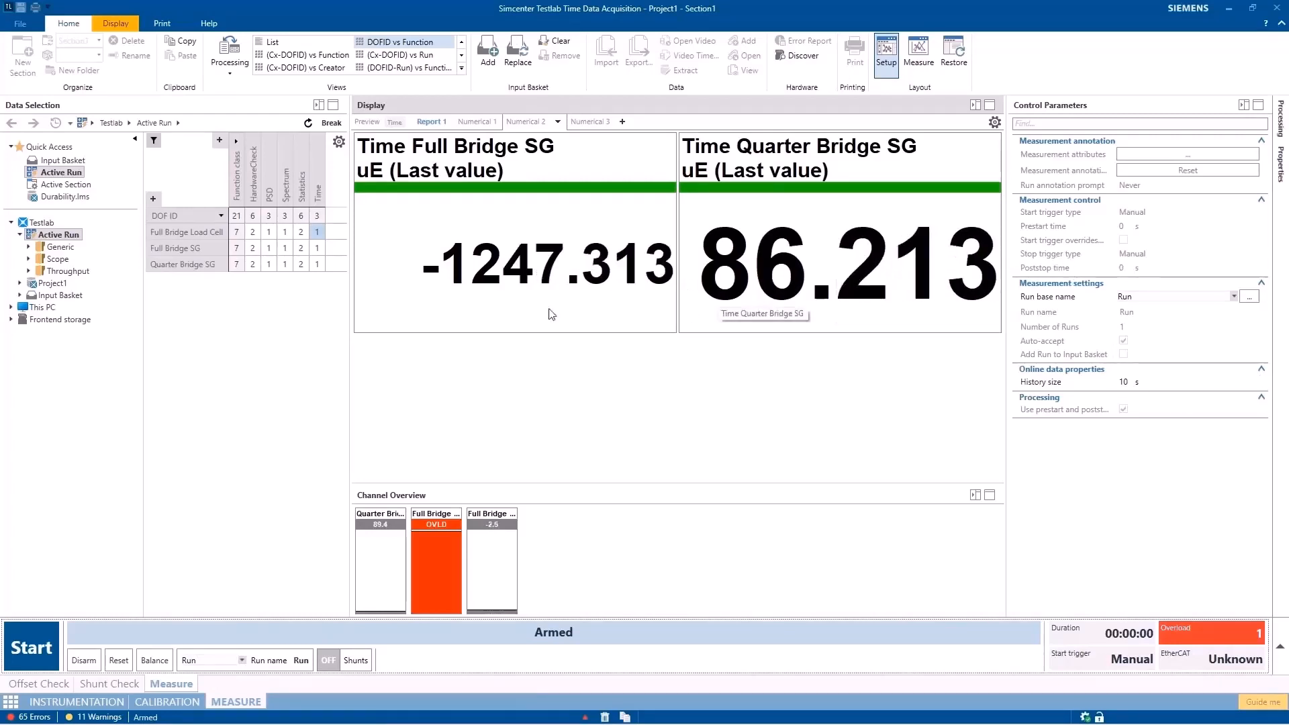
click(154, 660)
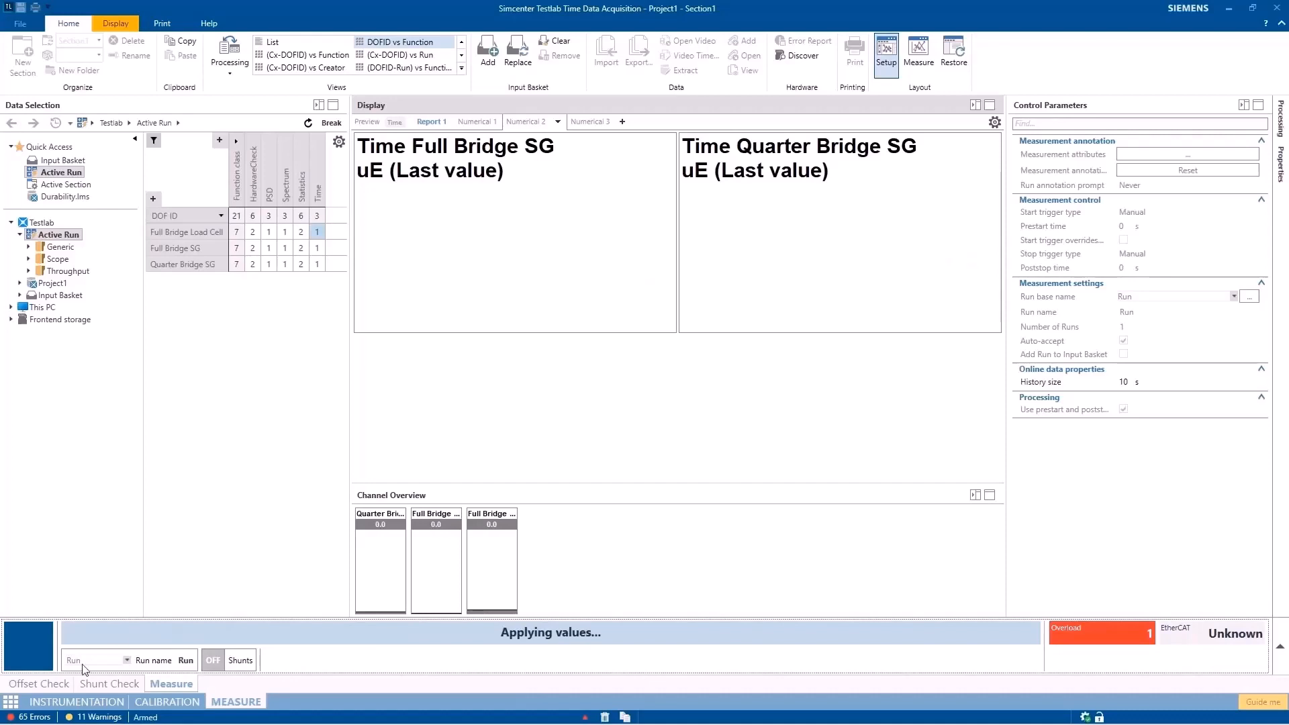
click(28, 661)
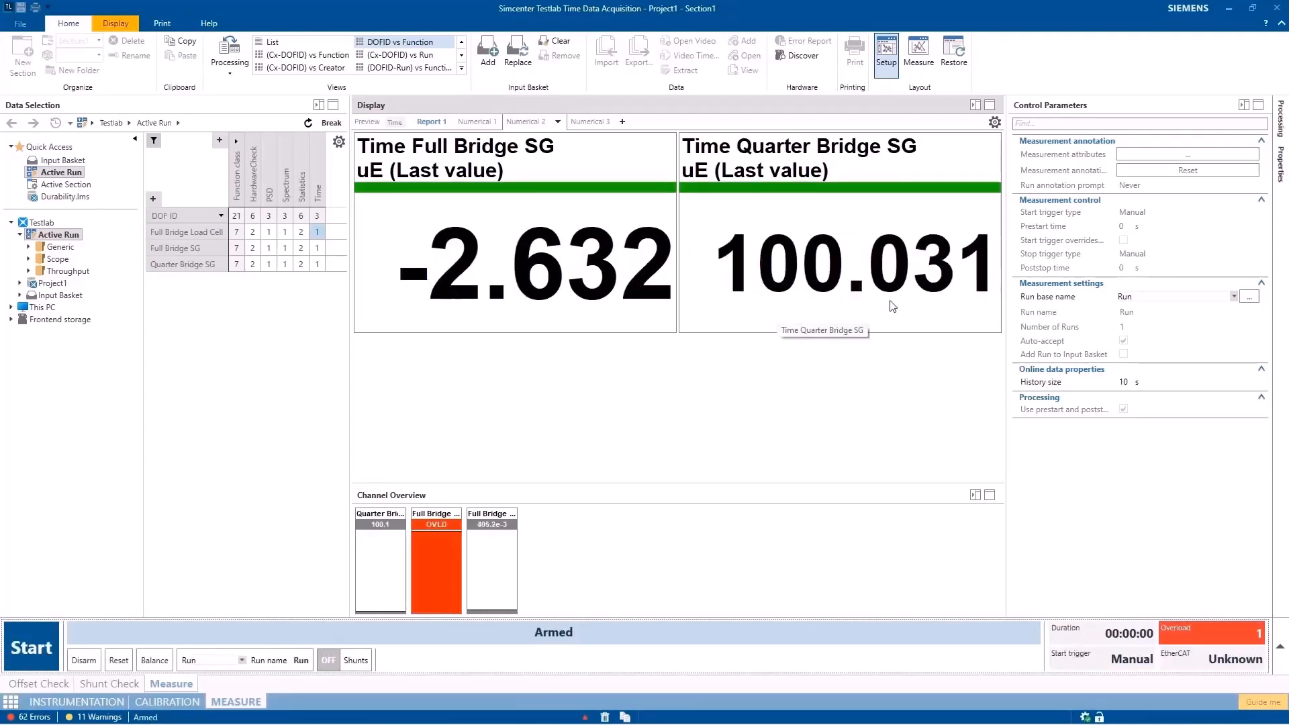
click(84, 661)
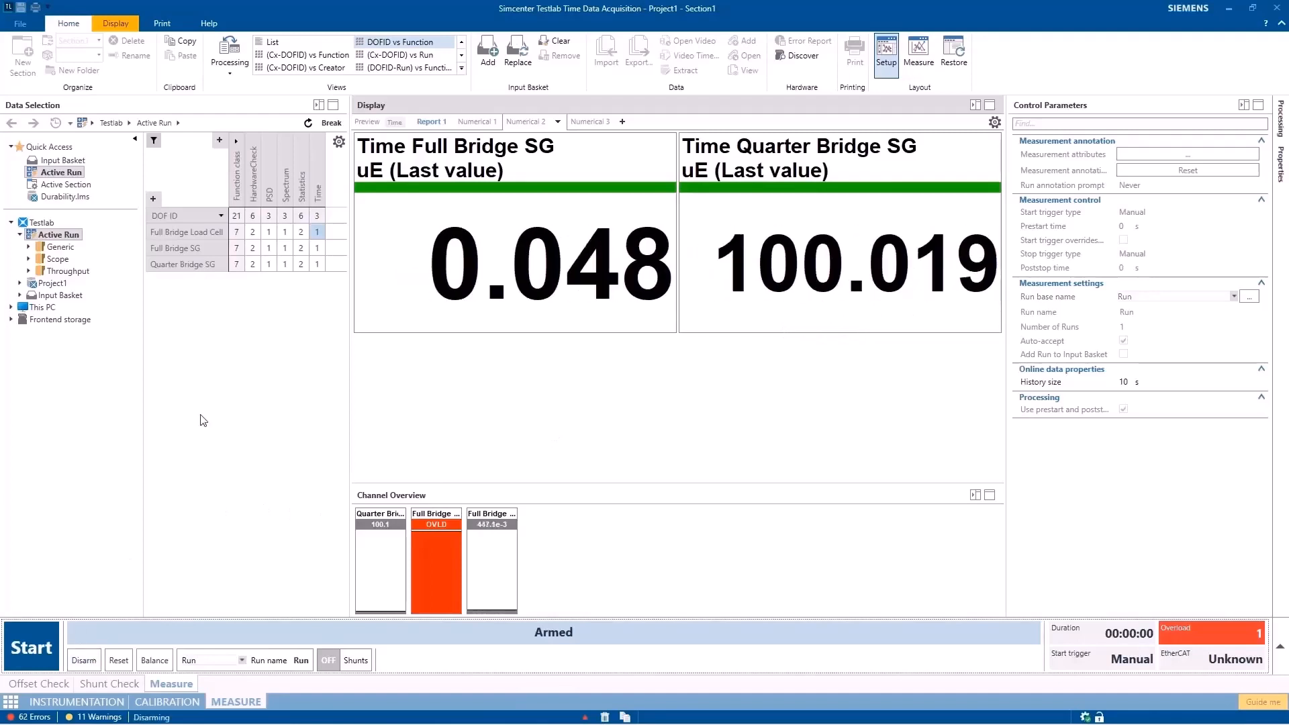